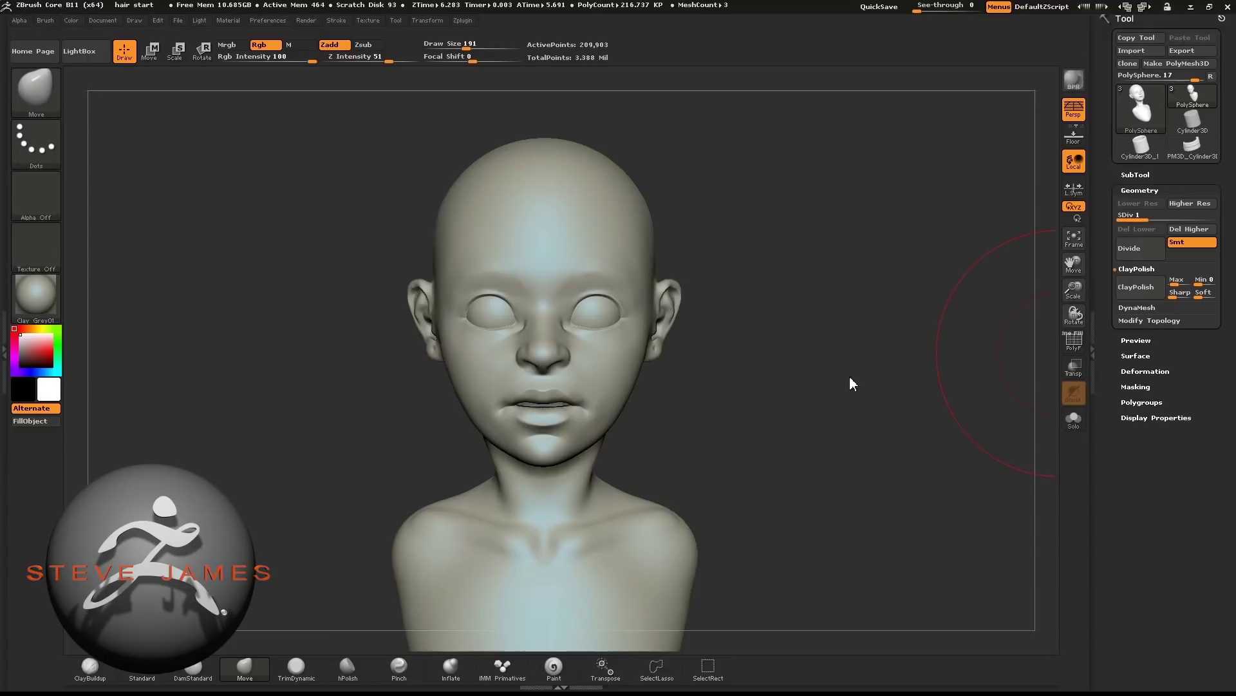
# Insert a 3D sphere as a new subtool around the bust's head to serve as the base for the hair.
pyautogui.press('s')
pyautogui.moveTo(861, 286)
pyautogui.mouseDown()
pyautogui.moveTo(836, 290)
pyautogui.moveTo(847, 289)
pyautogui.mouseUp()
pyautogui.press('s')
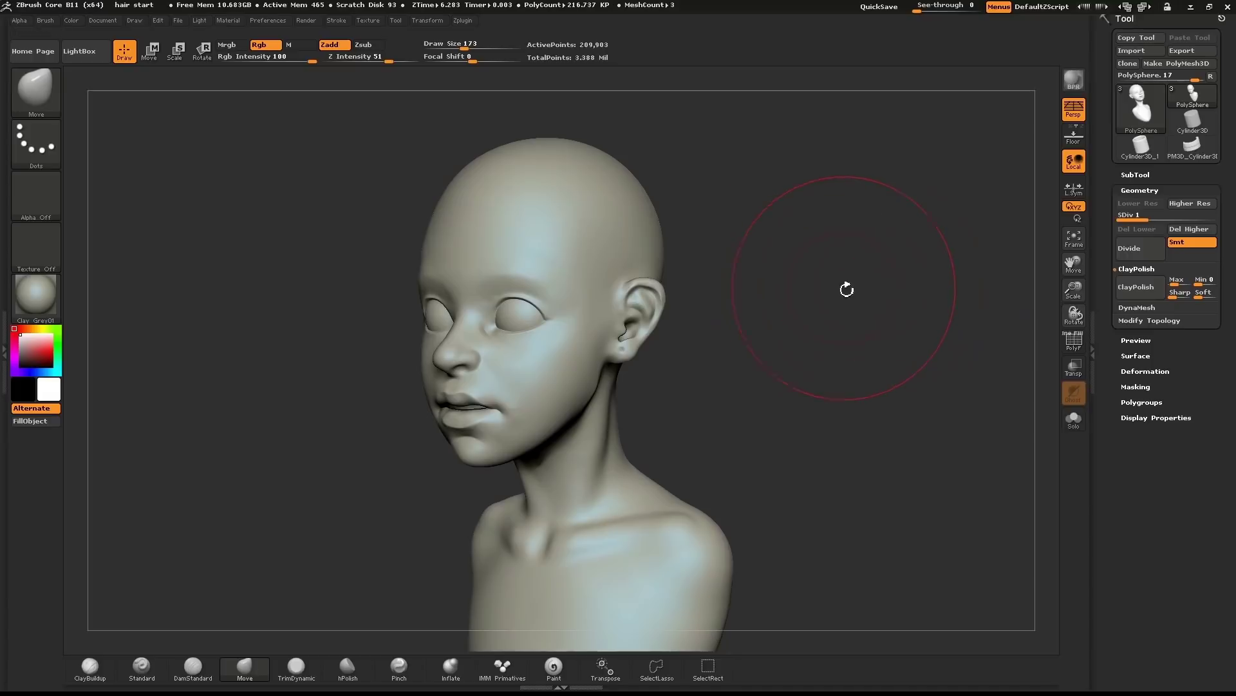
pyautogui.click(1132, 175)
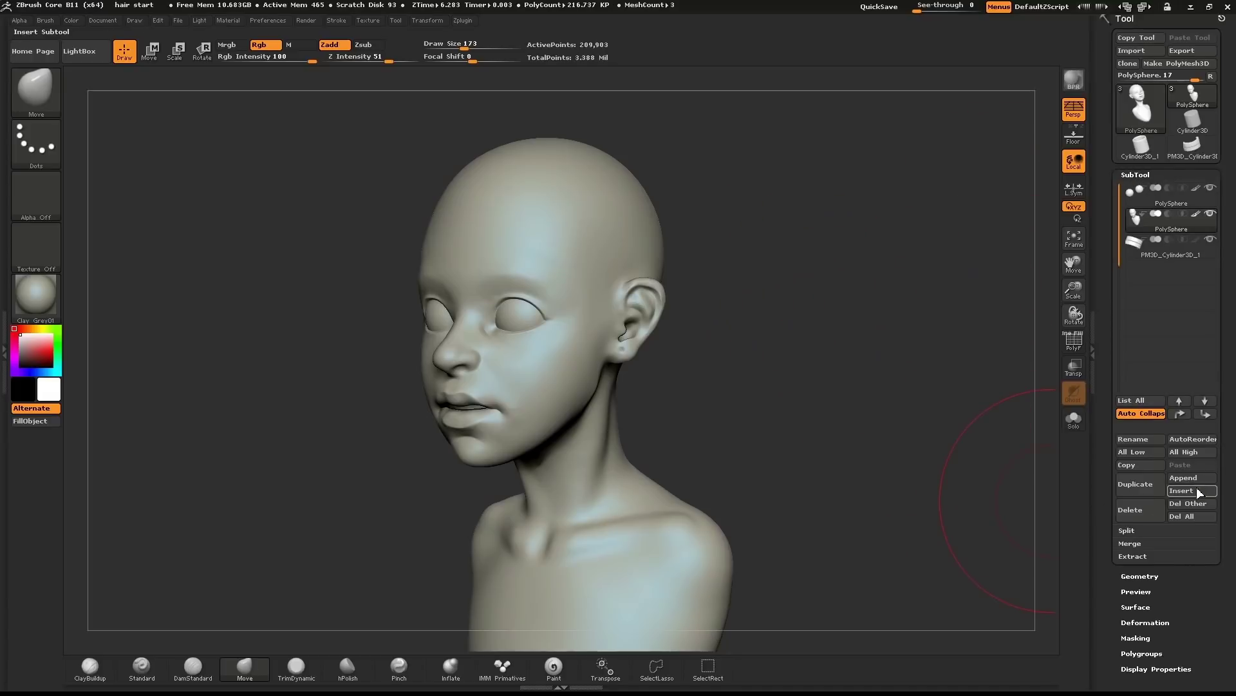
pyautogui.click(1200, 492)
pyautogui.click(816, 525)
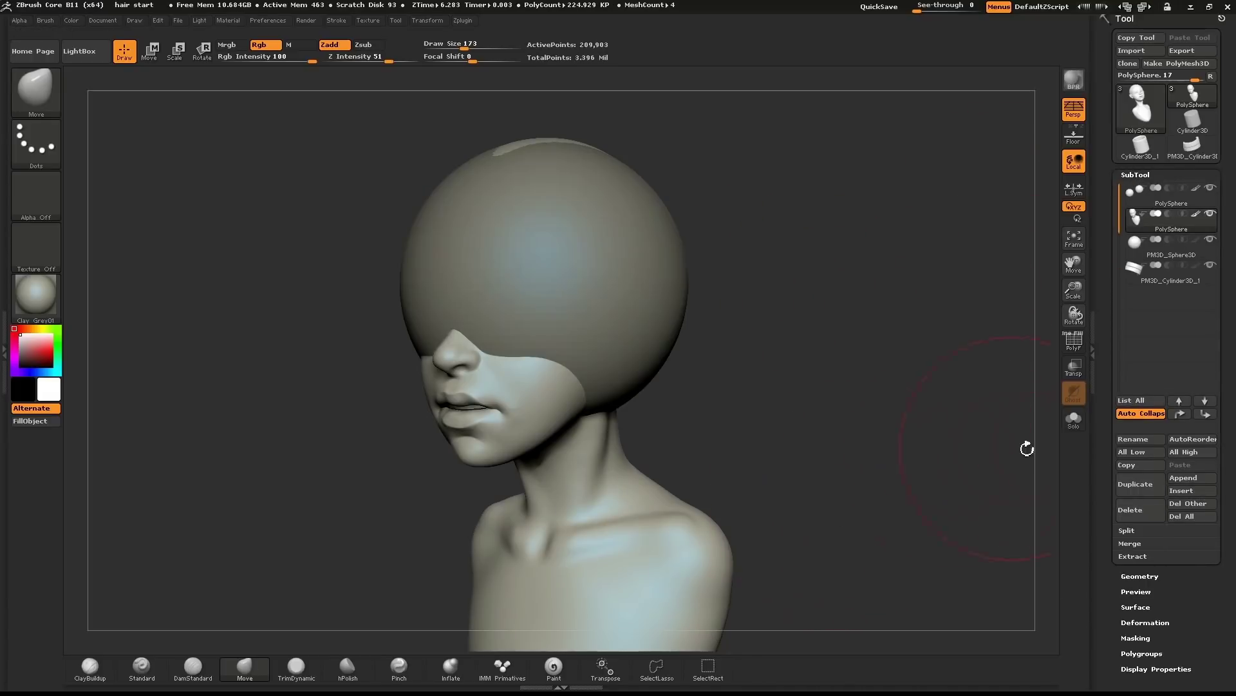
pyautogui.moveTo(1100, 527); pyautogui.dragTo(1097, 438)
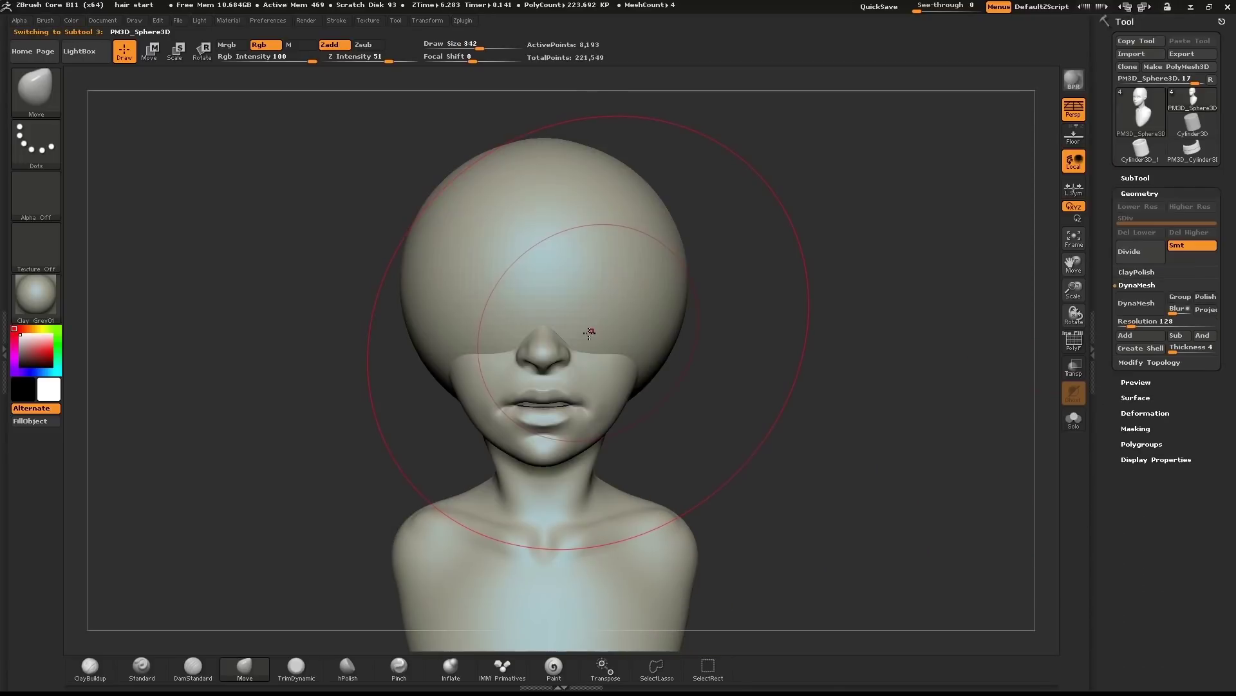
# Try stretching the sphere over the face and forehead with the Move brush, and undo the strokes.
pyautogui.press('b')
pyautogui.press('m')
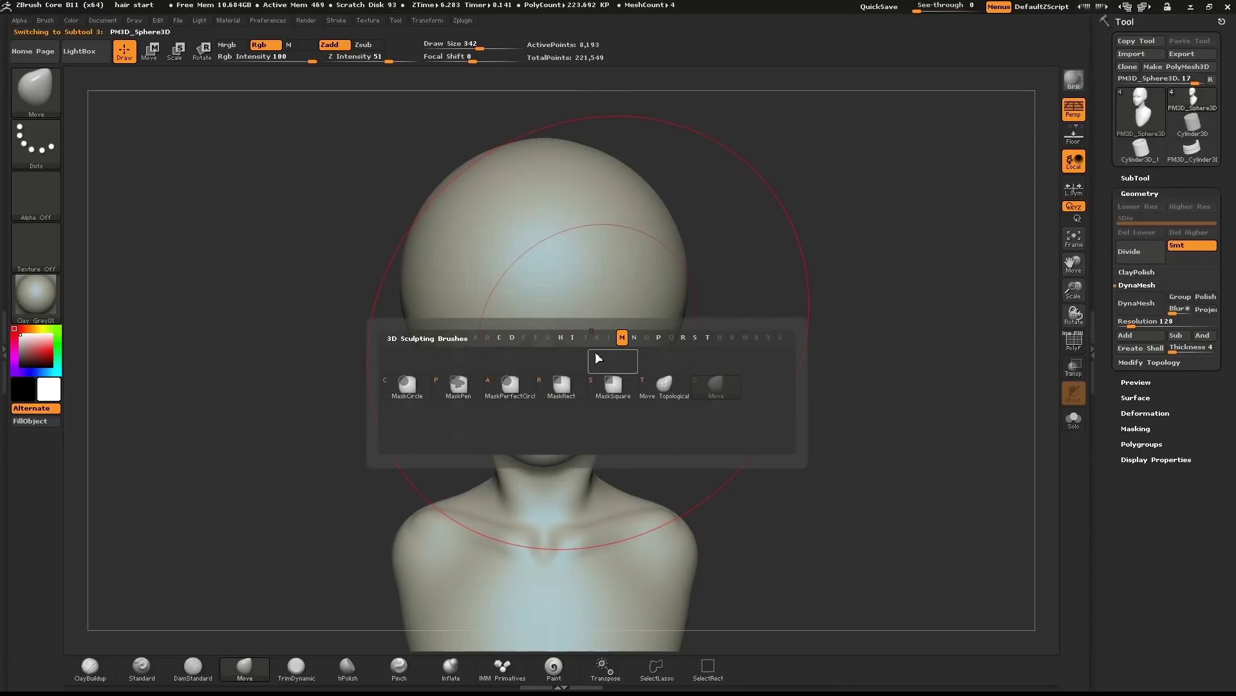
pyautogui.click(715, 386)
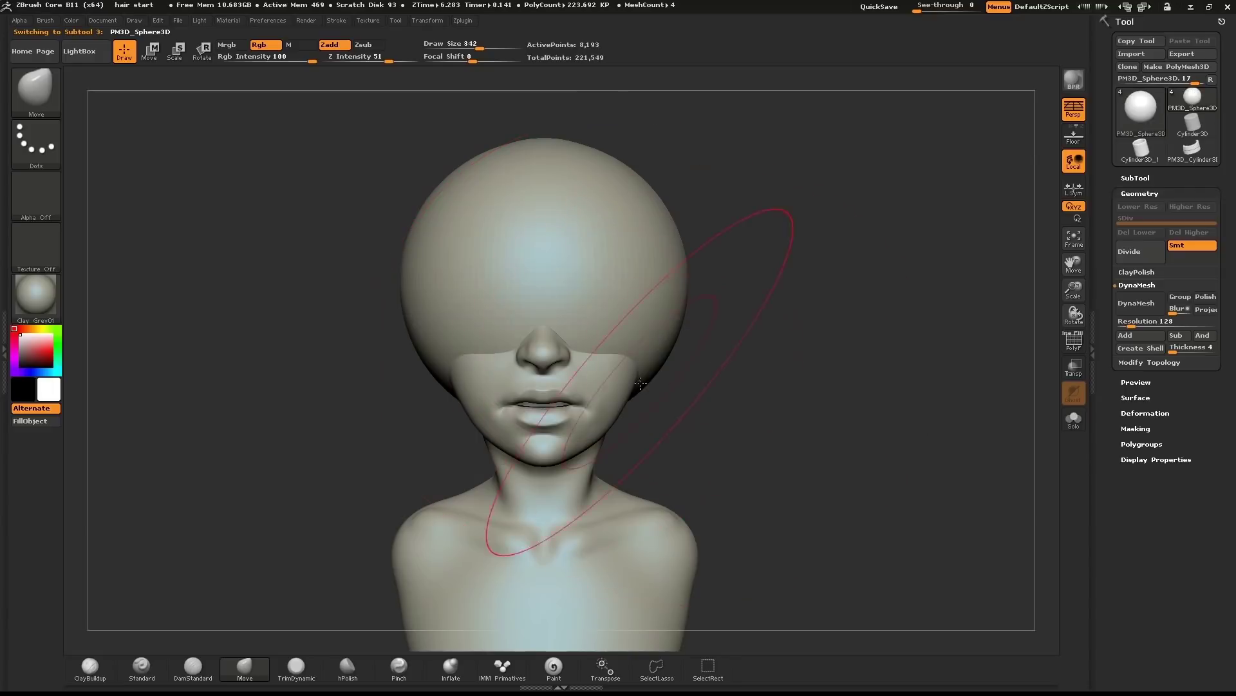
pyautogui.moveTo(618, 345); pyautogui.dragTo(612, 488)
pyautogui.hotkey('ctrl', 'z')
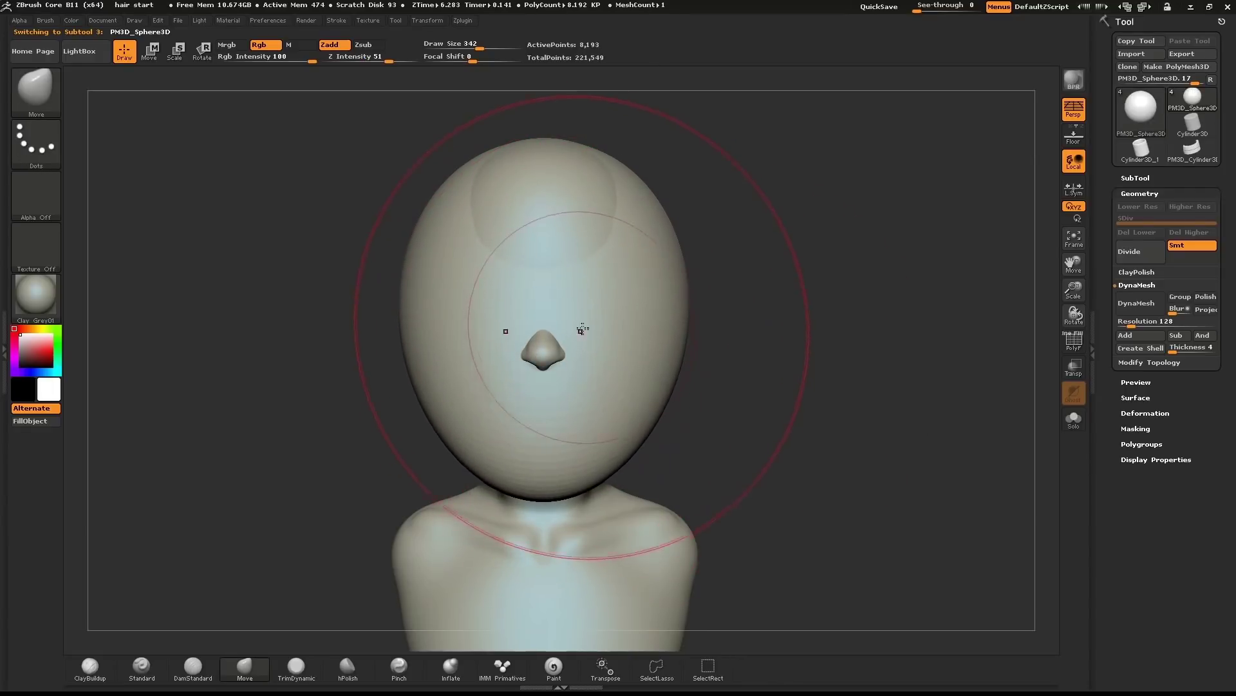
pyautogui.moveTo(581, 214); pyautogui.dragTo(596, 207)
pyautogui.moveTo(561, 427); pyautogui.dragTo(567, 248)
pyautogui.hotkey('ctrl', 'z')
pyautogui.hotkey('ctrl', 'z')
pyautogui.hotkey('ctrl', 'z')
pyautogui.hotkey('ctrl', 'z')
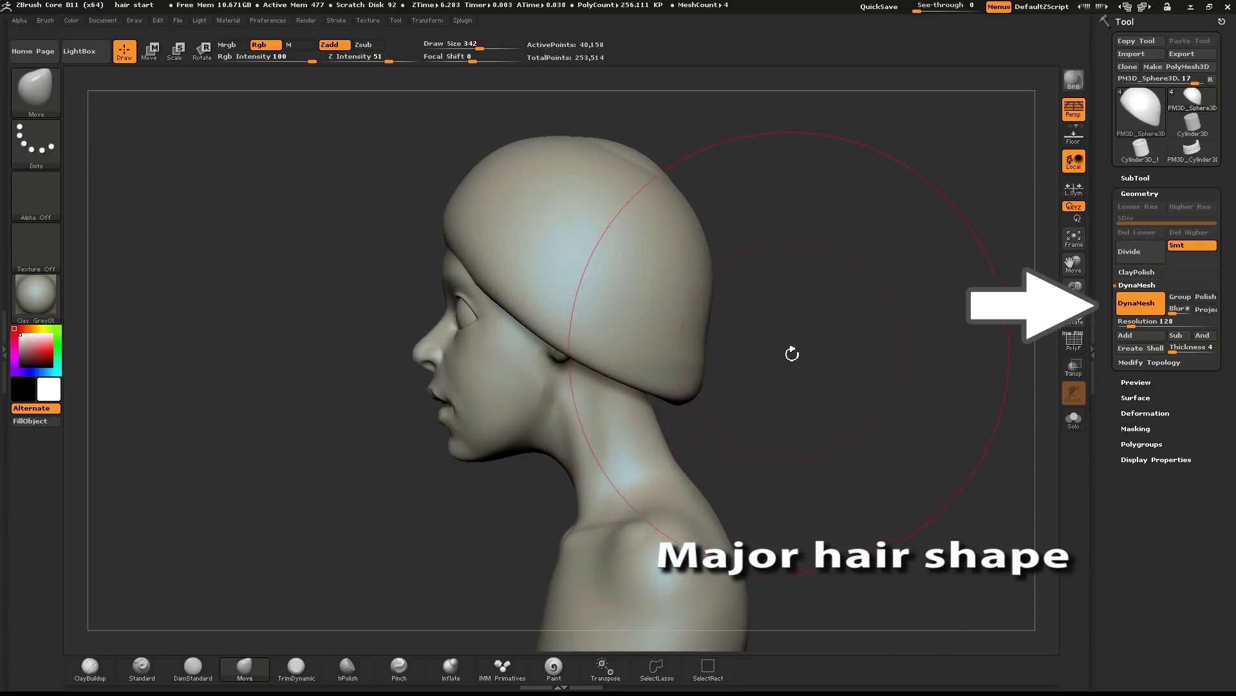
# Pull the back of the hair mass down to the shoulders and clear it from the ear using the Move brush at draw size 244.
pyautogui.moveTo(658, 361); pyautogui.dragTo(657, 459)
pyautogui.press('s')
pyautogui.moveTo(620, 410)
pyautogui.mouseDown()
pyautogui.moveTo(559, 412)
pyautogui.moveTo(555, 454)
pyautogui.mouseUp()
pyautogui.moveTo(538, 365); pyautogui.dragTo(633, 283)
pyautogui.moveTo(575, 309); pyautogui.dragTo(597, 287)
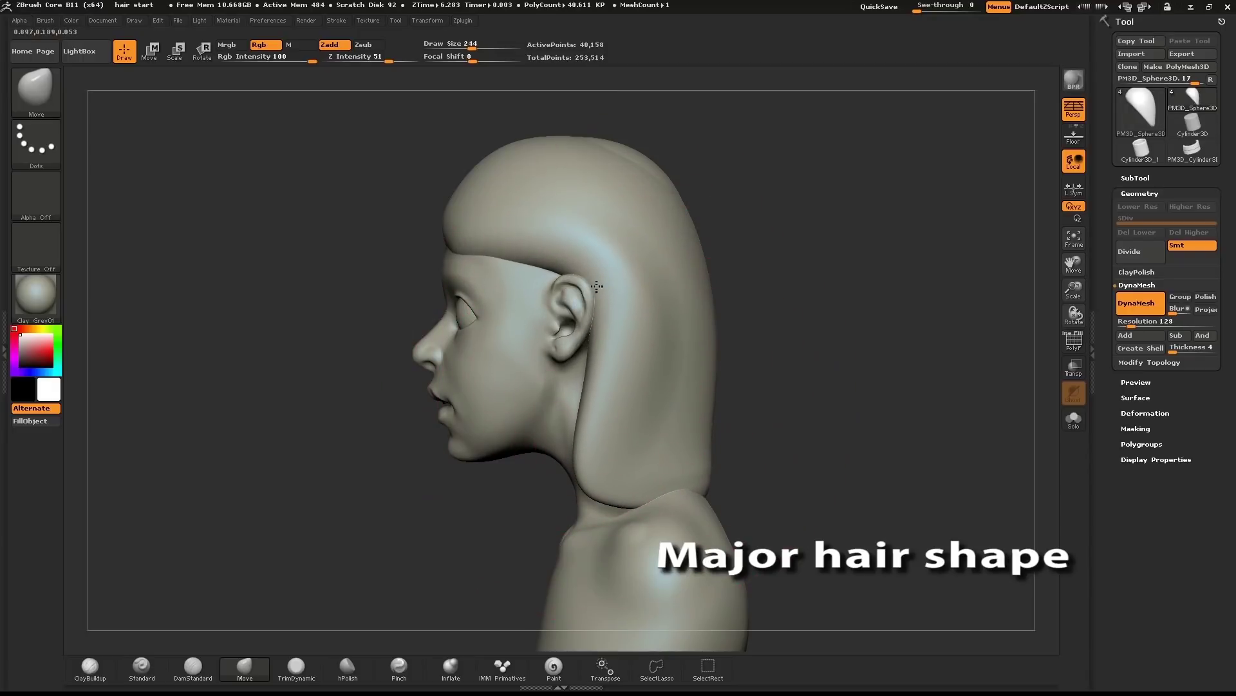
# Push the lower back of the hair outward and raise the crown slightly with the Move brush.
pyautogui.moveTo(705, 430); pyautogui.dragTo(730, 450)
pyautogui.moveTo(723, 351)
pyautogui.mouseDown()
pyautogui.moveTo(664, 426)
pyautogui.moveTo(719, 411)
pyautogui.mouseUp()
pyautogui.moveTo(642, 163); pyautogui.dragTo(652, 150)
# Raise the front hairline into a central peak above the forehead, using the Move brush down to draw size 125.
pyautogui.moveTo(724, 194); pyautogui.dragTo(789, 200)
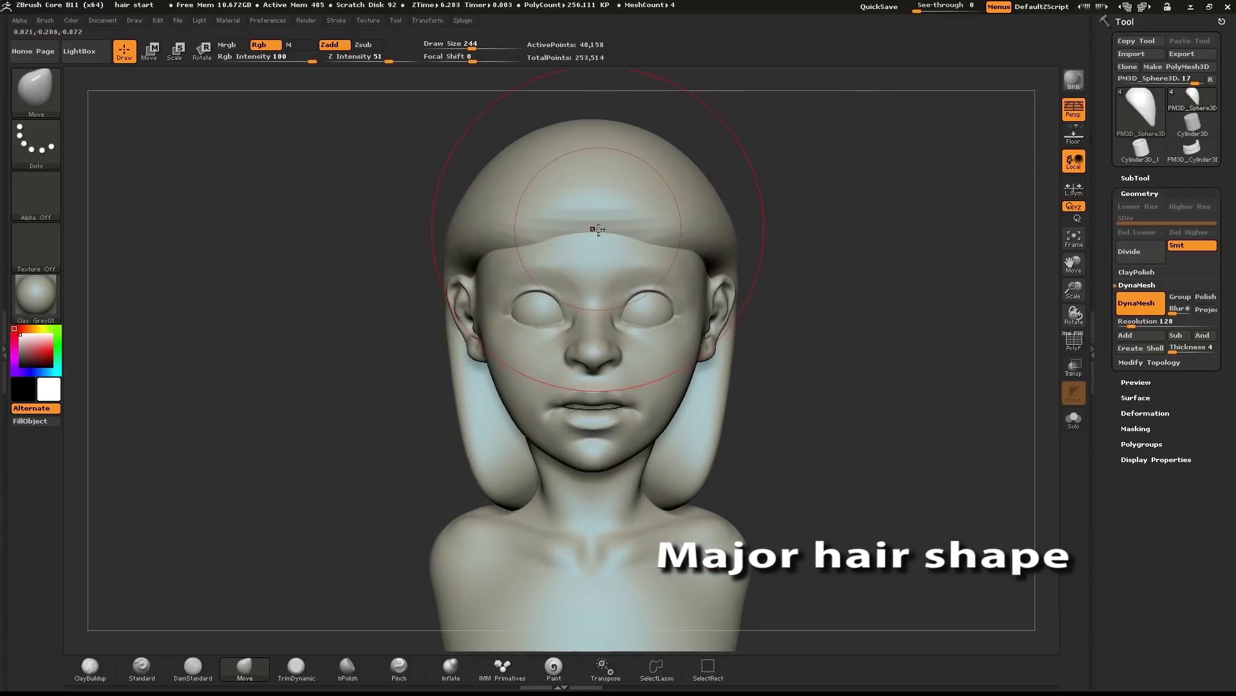
pyautogui.moveTo(604, 226)
pyautogui.mouseDown()
pyautogui.moveTo(577, 238)
pyautogui.moveTo(582, 217)
pyautogui.mouseUp()
pyautogui.press('s')
pyautogui.moveTo(541, 146)
pyautogui.mouseDown()
pyautogui.moveTo(554, 155)
pyautogui.moveTo(540, 168)
pyautogui.mouseUp()
pyautogui.press('s')
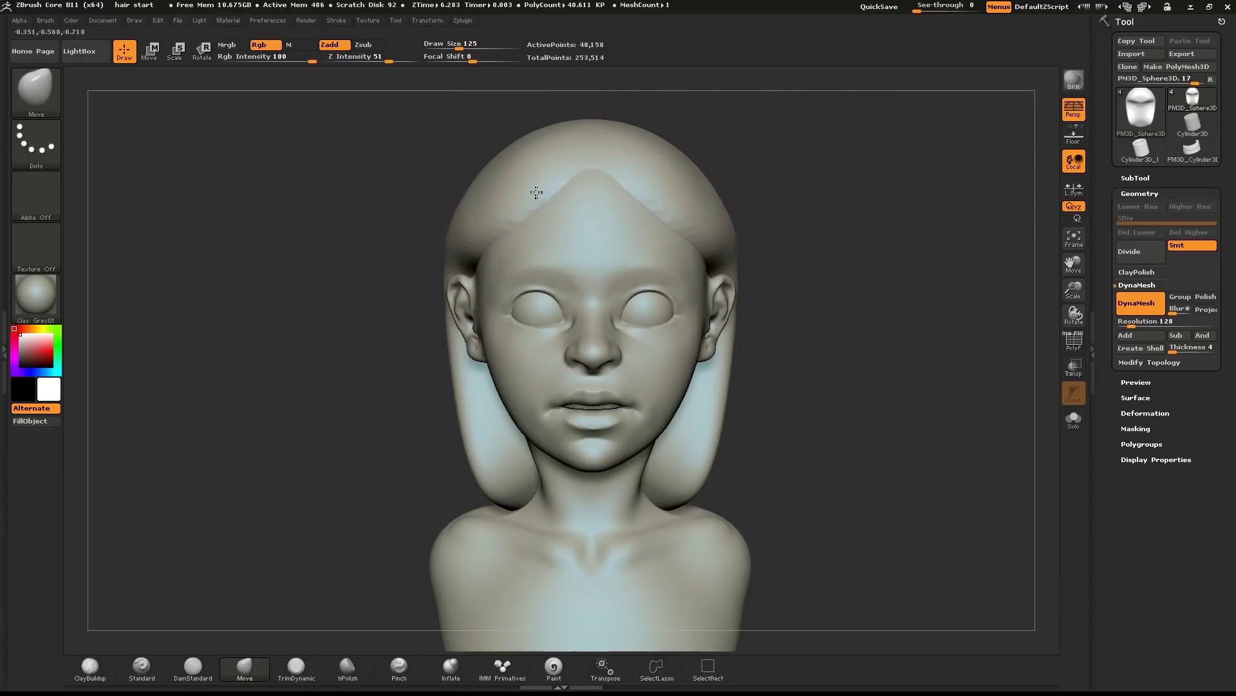
# Adjust the hair edge around the ear with the Move brush at draw size 198.
pyautogui.moveTo(353, 313); pyautogui.dragTo(475, 268)
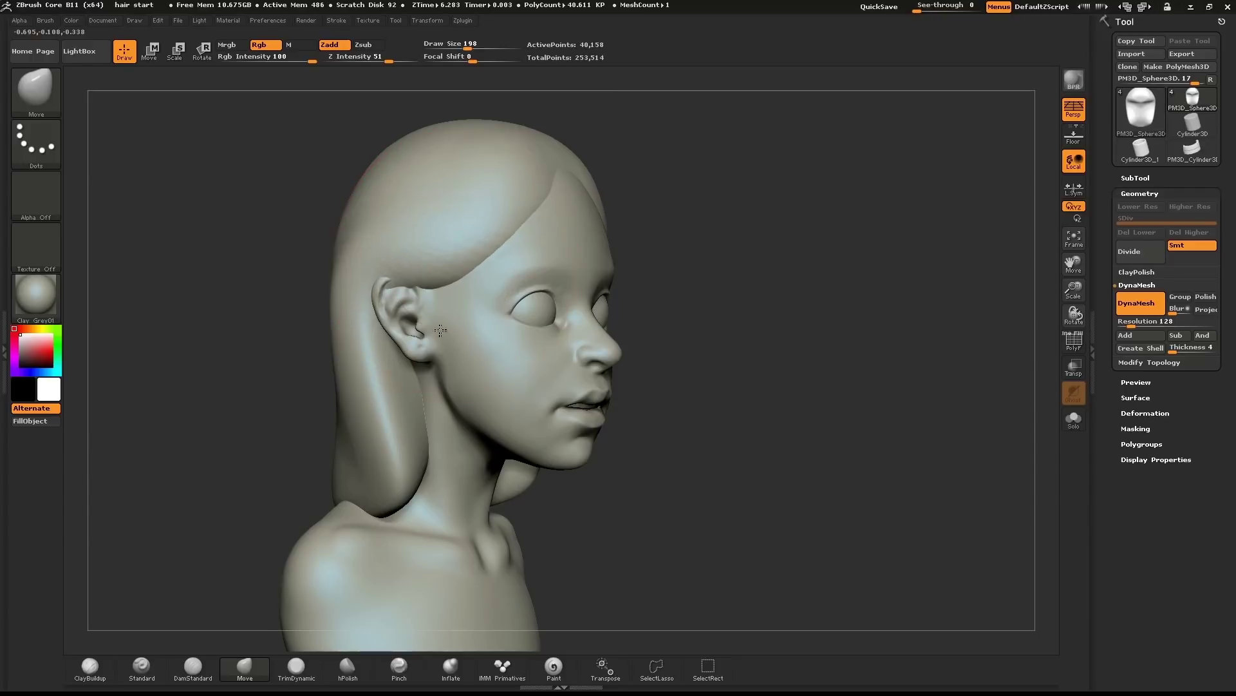
pyautogui.moveTo(404, 312); pyautogui.dragTo(387, 310)
pyautogui.moveTo(821, 269); pyautogui.dragTo(662, 287)
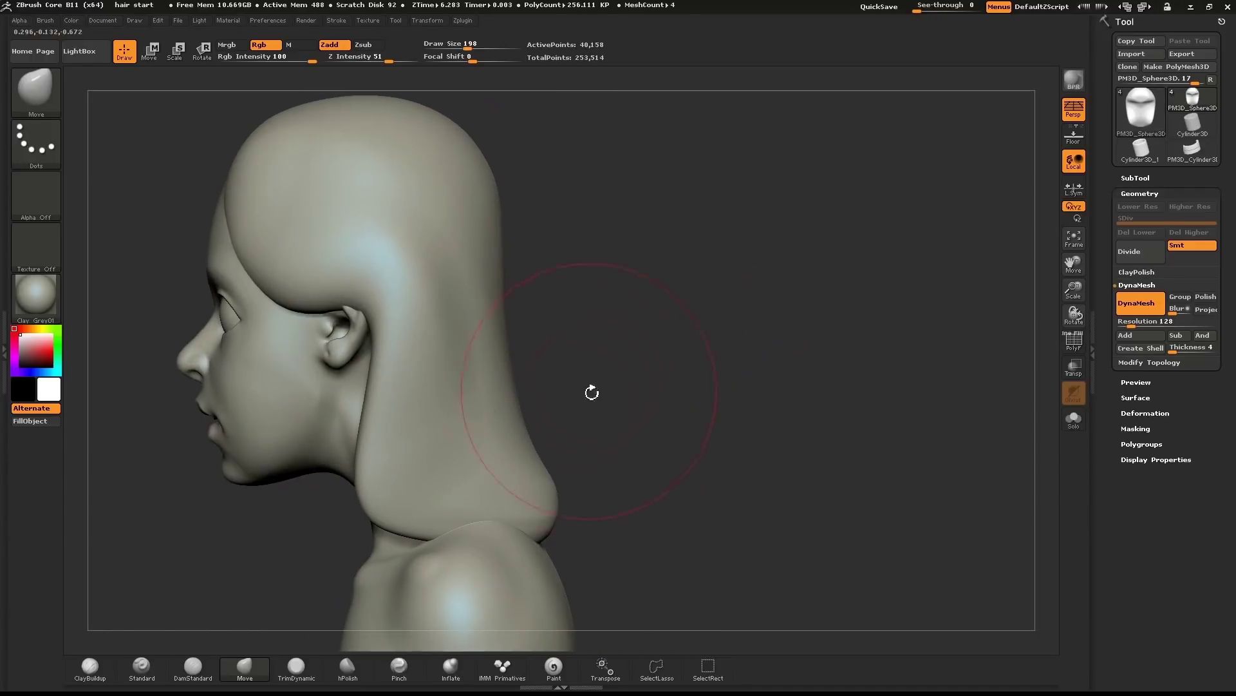
# Lengthen and widen the lower ends of the hair over the shoulders with the Move brush.
pyautogui.moveTo(612, 429); pyautogui.dragTo(677, 442)
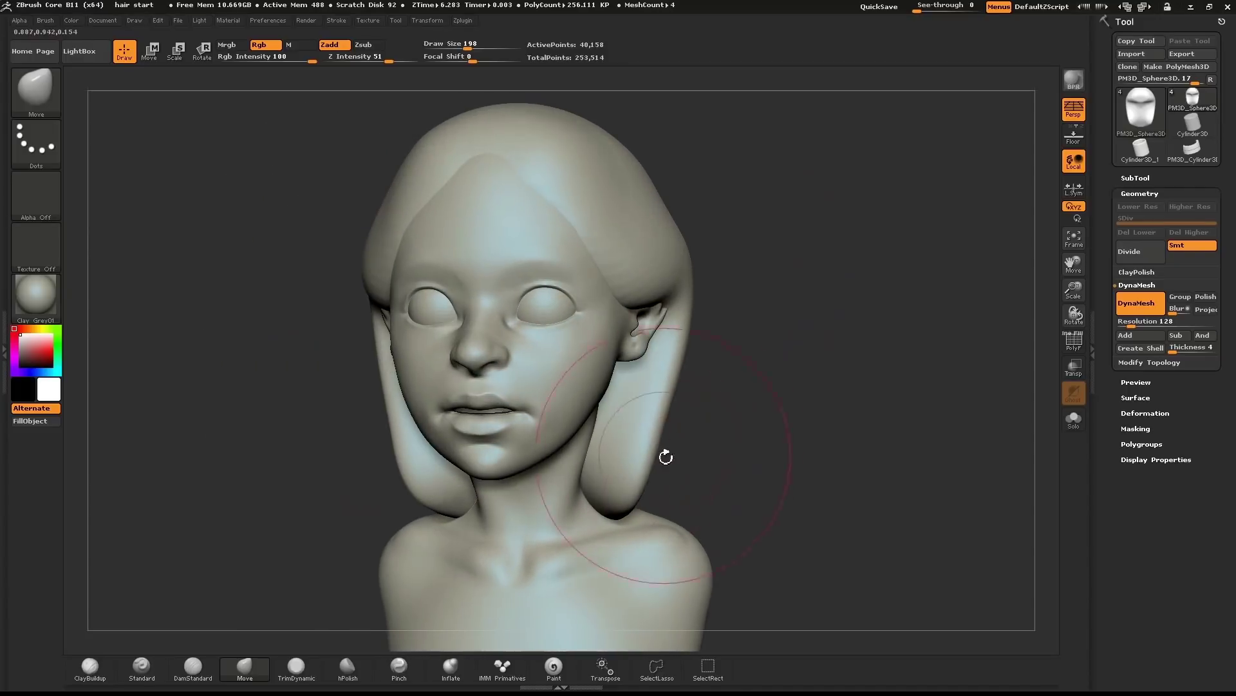
pyautogui.moveTo(640, 519)
pyautogui.mouseDown()
pyautogui.moveTo(673, 545)
pyautogui.moveTo(662, 555)
pyautogui.mouseUp()
pyautogui.moveTo(590, 529); pyautogui.dragTo(565, 517)
pyautogui.moveTo(767, 429); pyautogui.dragTo(708, 441)
pyautogui.press('s')
pyautogui.moveTo(626, 465)
pyautogui.mouseDown()
pyautogui.moveTo(676, 505)
pyautogui.moveTo(696, 489)
pyautogui.mouseUp()
# Add volume to the hair with the Inflate brush and smooth the sides above the ears.
pyautogui.click(451, 668)
pyautogui.press('ctrl')
pyautogui.press('shift')
pyautogui.keyDown('shift'); pyautogui.moveTo(681, 307); pyautogui.dragTo(696, 341); pyautogui.keyUp('shift')
pyautogui.moveTo(759, 341)
pyautogui.mouseDown()
pyautogui.moveTo(850, 348)
pyautogui.moveTo(917, 315)
pyautogui.moveTo(872, 292)
pyautogui.moveTo(770, 299)
pyautogui.mouseUp()
pyautogui.press('s')
pyautogui.moveTo(716, 307); pyautogui.dragTo(692, 307)
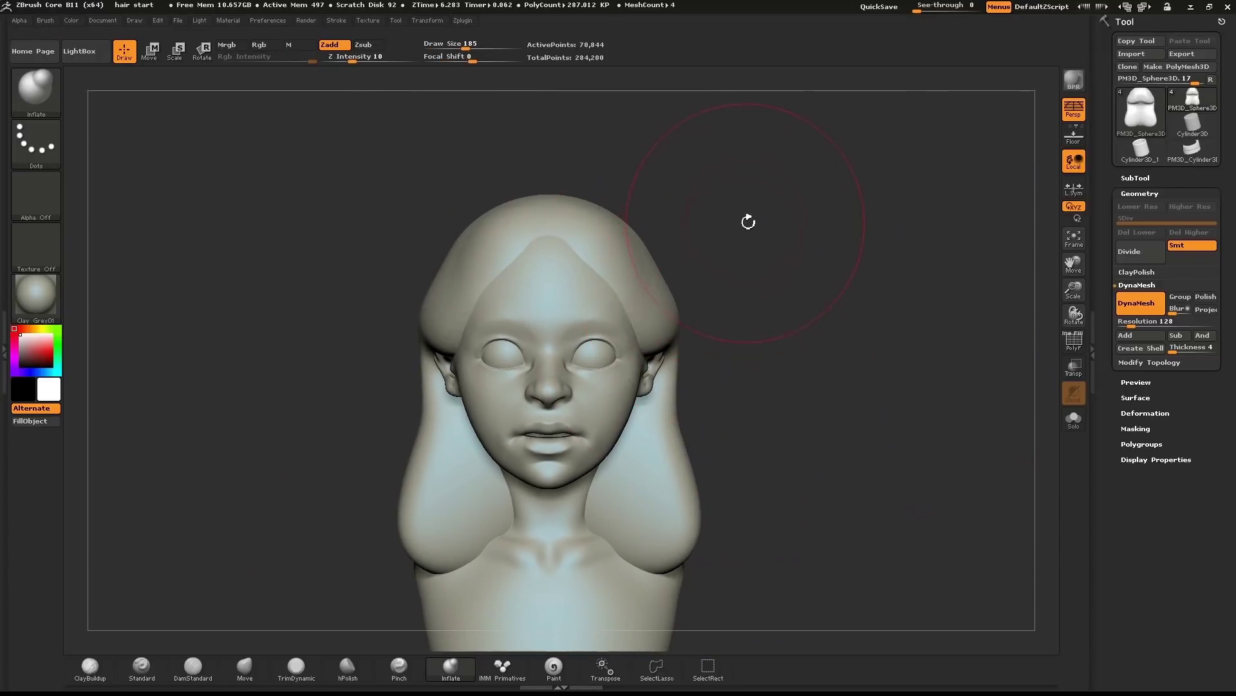
# Carve an off-centre part from the crown to the hairline with the DamStandard brush at draw size 120.
pyautogui.press('b')
pyautogui.click(192, 671)
pyautogui.moveTo(767, 200)
pyautogui.mouseDown()
pyautogui.moveTo(771, 361)
pyautogui.moveTo(785, 383)
pyautogui.mouseUp()
pyautogui.moveTo(785, 384)
pyautogui.keyDown('alt'); pyautogui.mouseDown()
pyautogui.moveTo(839, 245)
pyautogui.moveTo(792, 317)
pyautogui.mouseUp(); pyautogui.keyUp('alt')
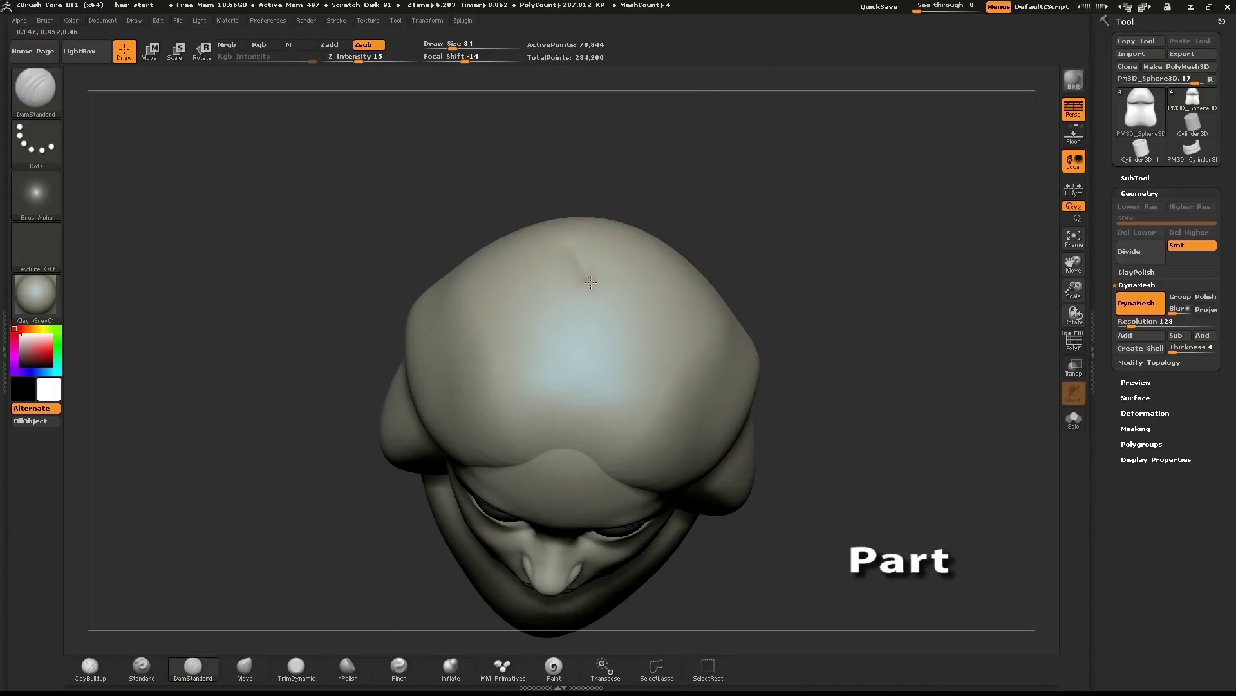
pyautogui.press('s')
pyautogui.moveTo(568, 341); pyautogui.dragTo(574, 339)
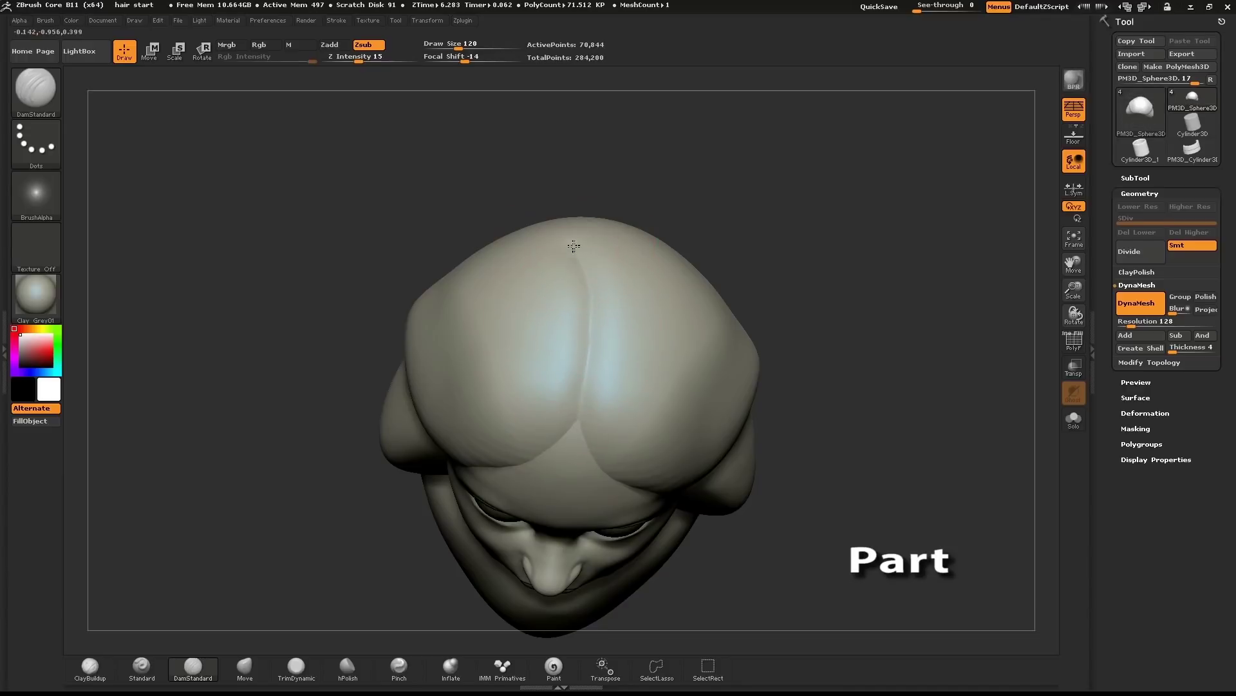
# Open the front hairline at the part into two side sweeps with the Move brush at draw sizes 101 to 115.
pyautogui.moveTo(818, 271)
pyautogui.mouseDown()
pyautogui.moveTo(847, 202)
pyautogui.moveTo(762, 254)
pyautogui.moveTo(812, 244)
pyautogui.mouseUp()
pyautogui.press('s')
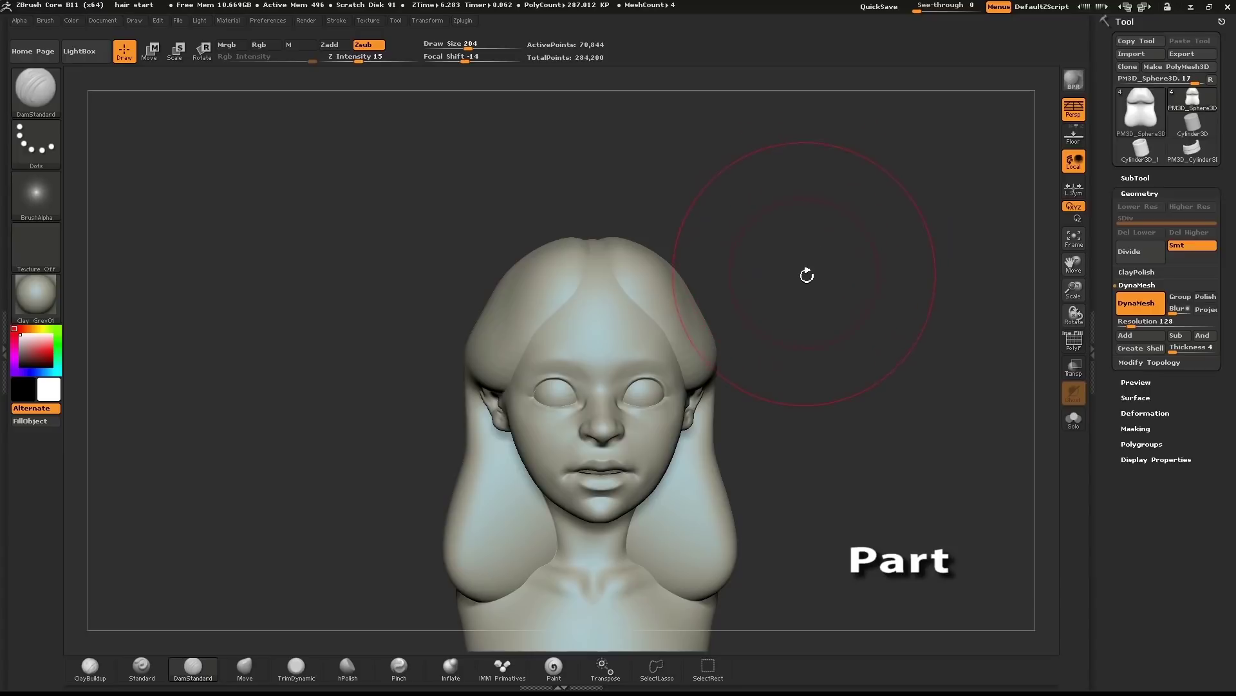
pyautogui.press('b')
pyautogui.press('m')
pyautogui.click(927, 325)
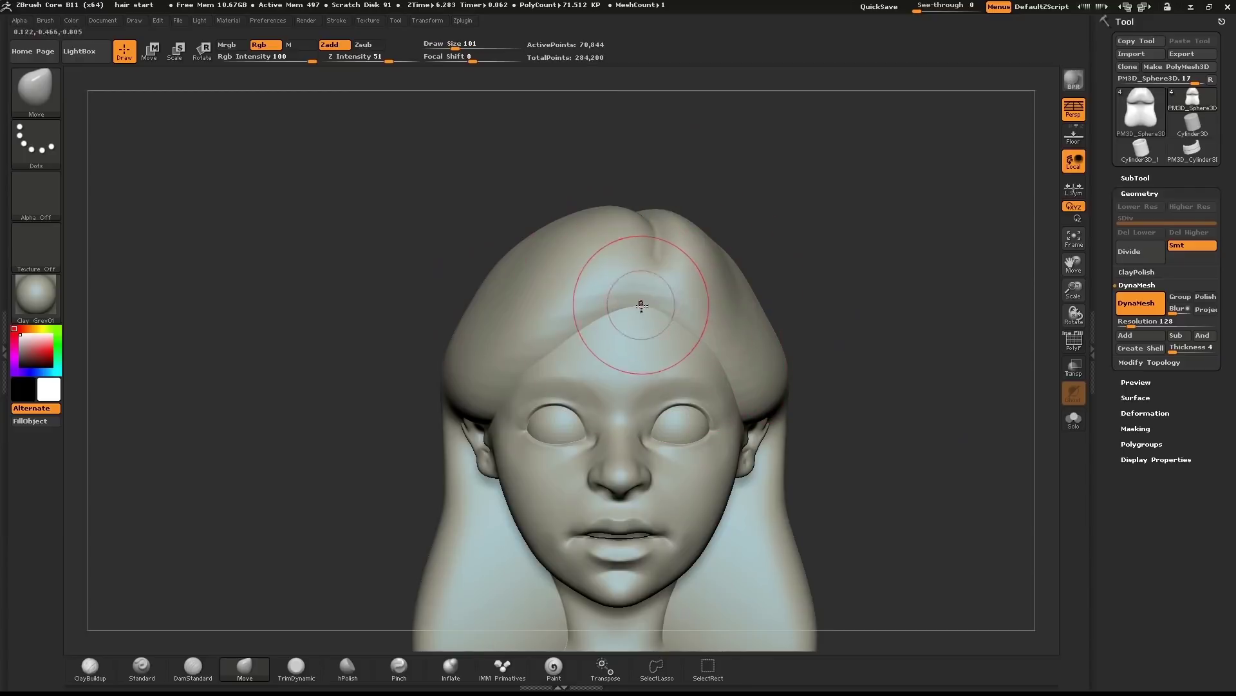
pyautogui.moveTo(641, 305); pyautogui.dragTo(621, 298)
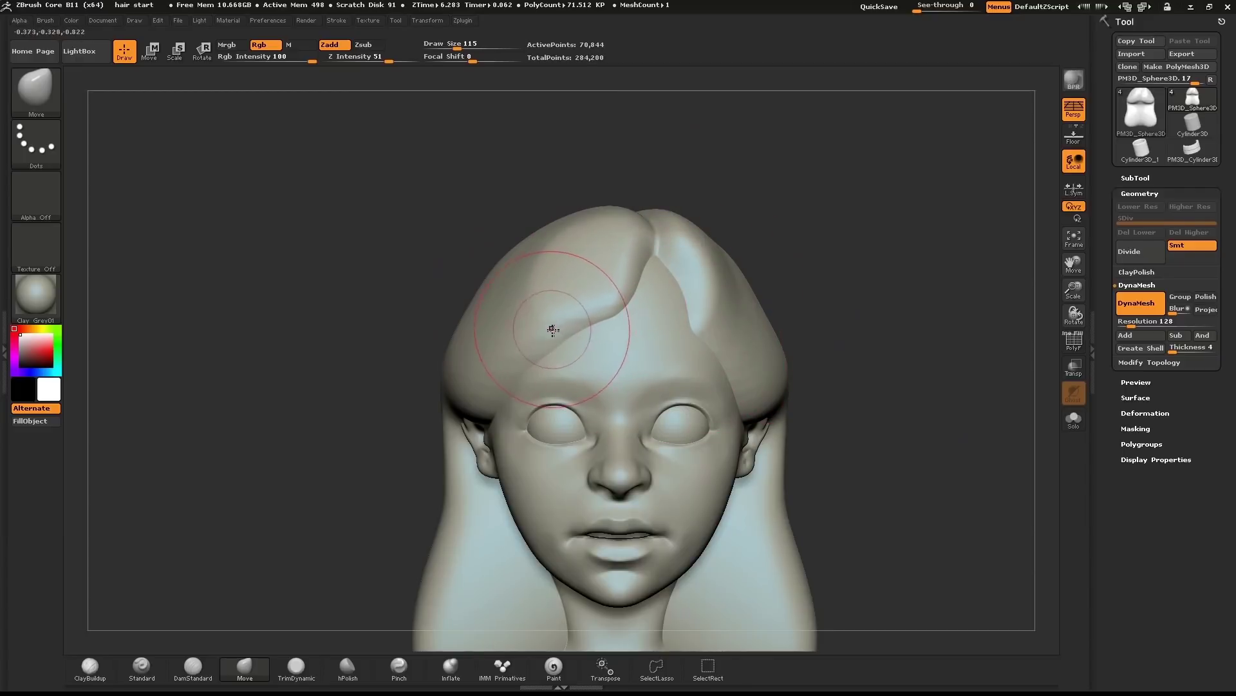
pyautogui.moveTo(727, 279); pyautogui.dragTo(697, 260)
pyautogui.moveTo(850, 302); pyautogui.dragTo(835, 305)
# Reshape the hair edges at the temples and the sweep above the eye with the Move brush at draw size 210.
pyautogui.moveTo(903, 269); pyautogui.dragTo(740, 274)
pyautogui.press('s')
pyautogui.moveTo(604, 362); pyautogui.dragTo(639, 361)
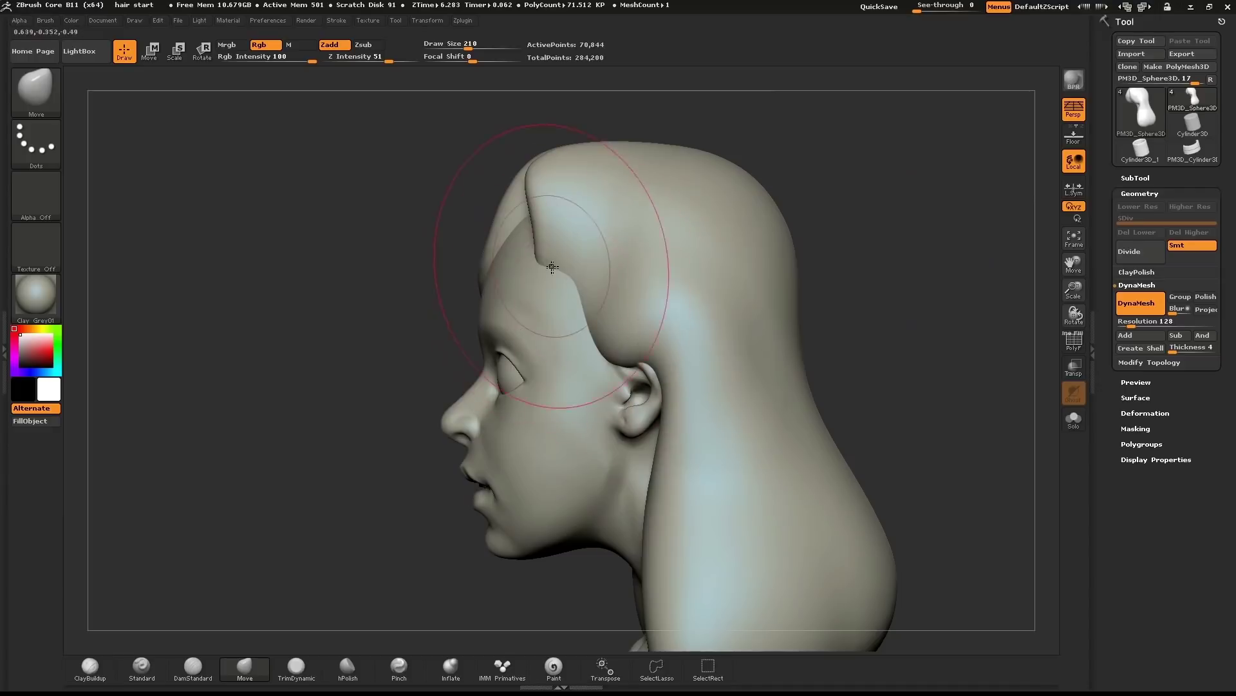
pyautogui.moveTo(589, 286); pyautogui.dragTo(613, 273)
pyautogui.moveTo(841, 245); pyautogui.dragTo(801, 270)
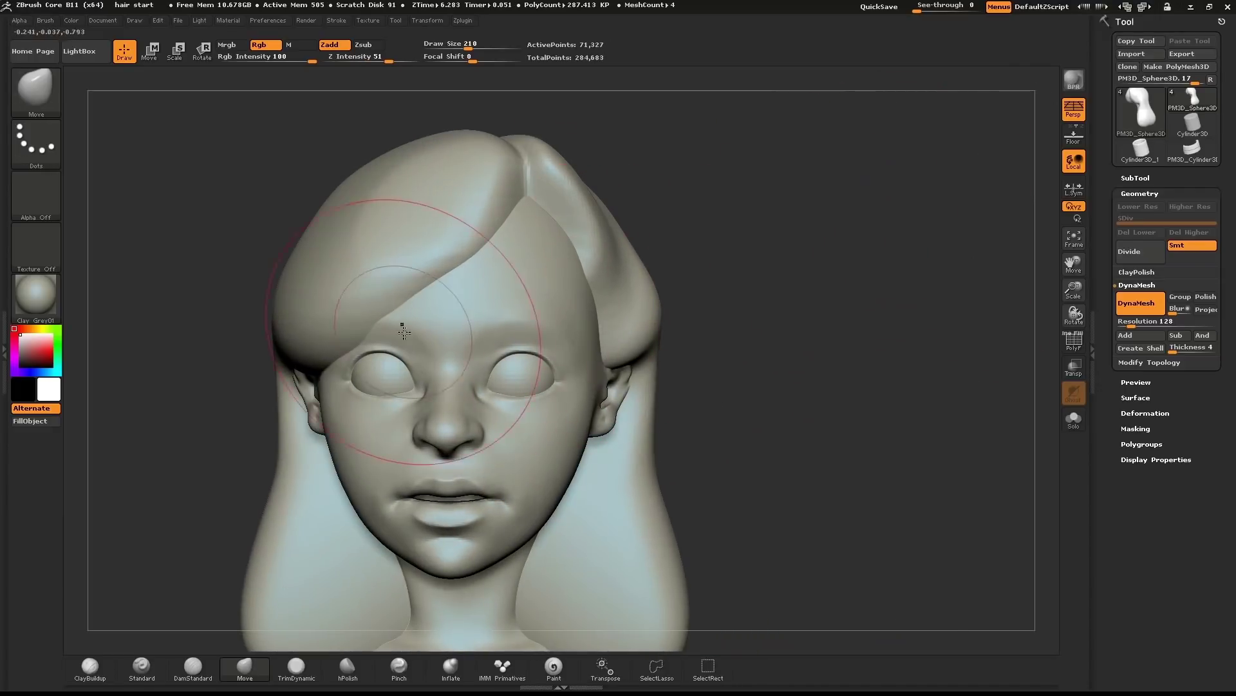
pyautogui.moveTo(695, 276); pyautogui.dragTo(805, 249)
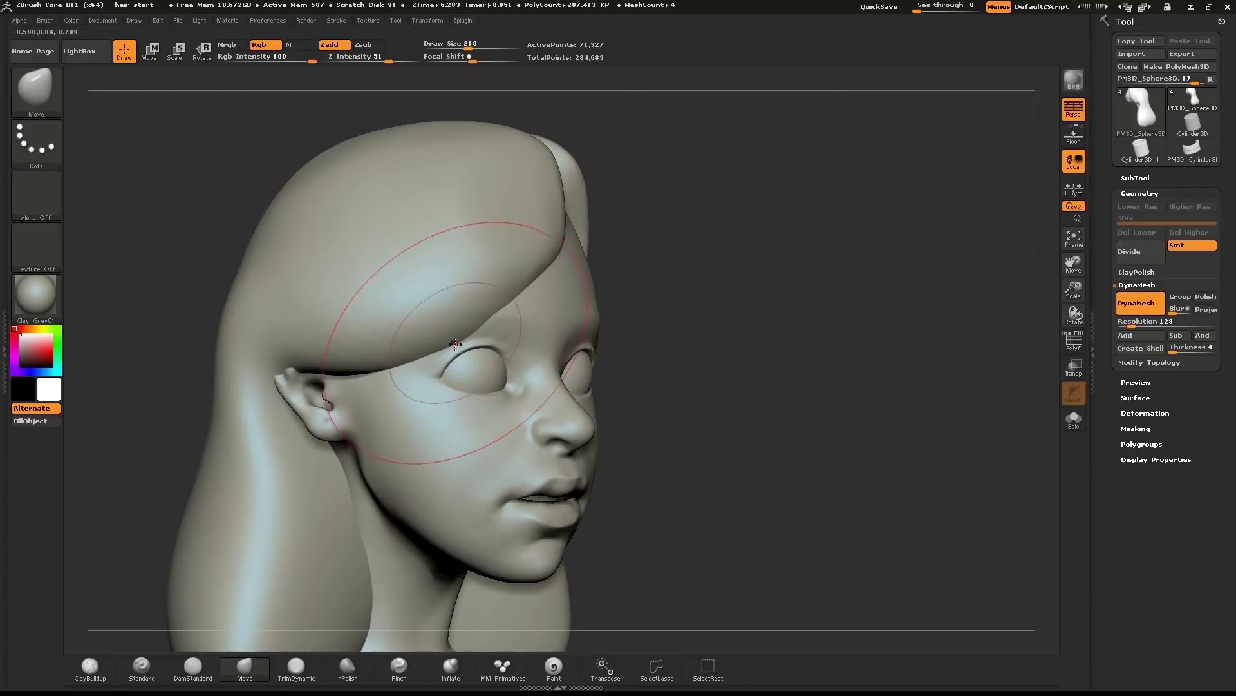
# Flatten the hair above the figure's left ear into a clean plane with the hPolish brush.
pyautogui.moveTo(808, 324); pyautogui.dragTo(719, 327)
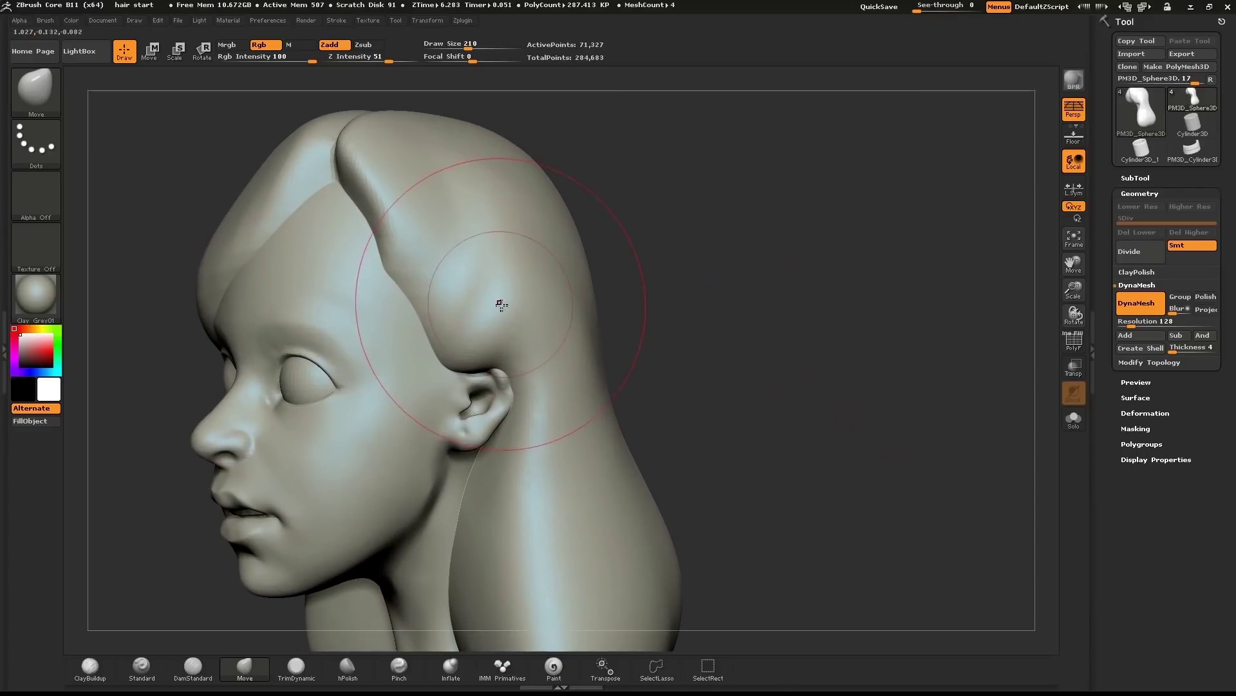
pyautogui.press('b')
pyautogui.press('h')
pyautogui.press('p')
pyautogui.moveTo(521, 334)
pyautogui.mouseDown()
pyautogui.moveTo(442, 232)
pyautogui.moveTo(496, 299)
pyautogui.mouseUp()
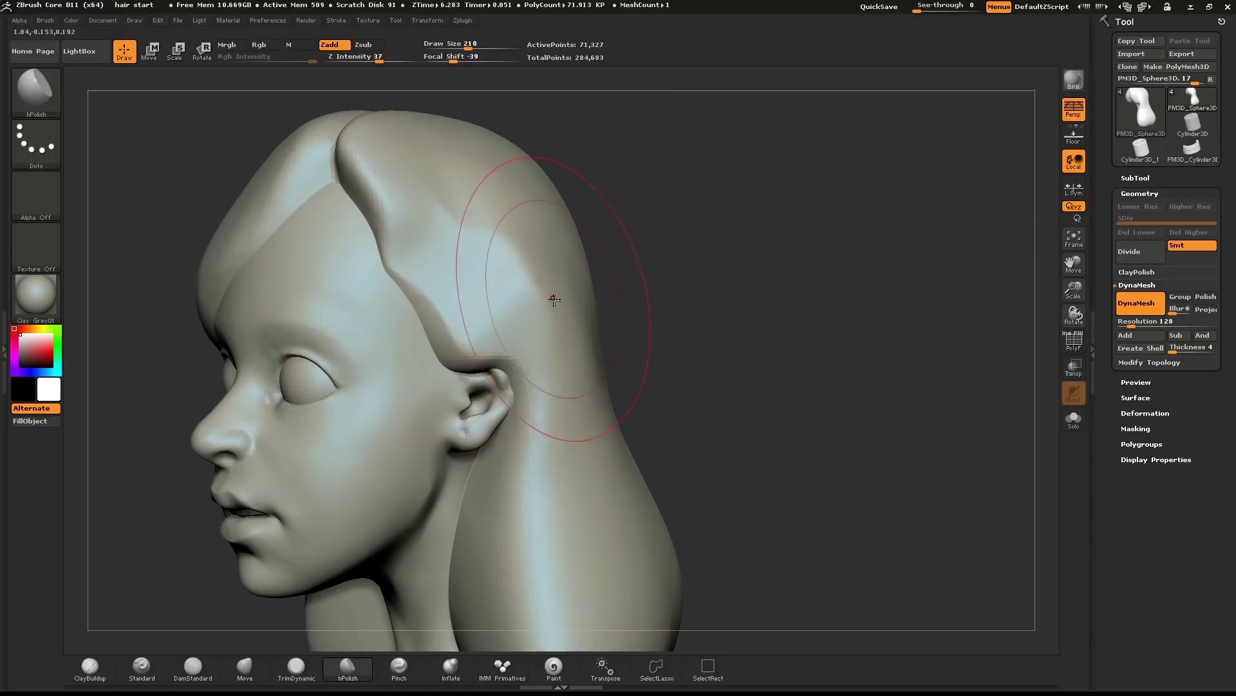
pyautogui.hotkey('ctrl', 'z')
pyautogui.hotkey('ctrl', 'shift', 'z')
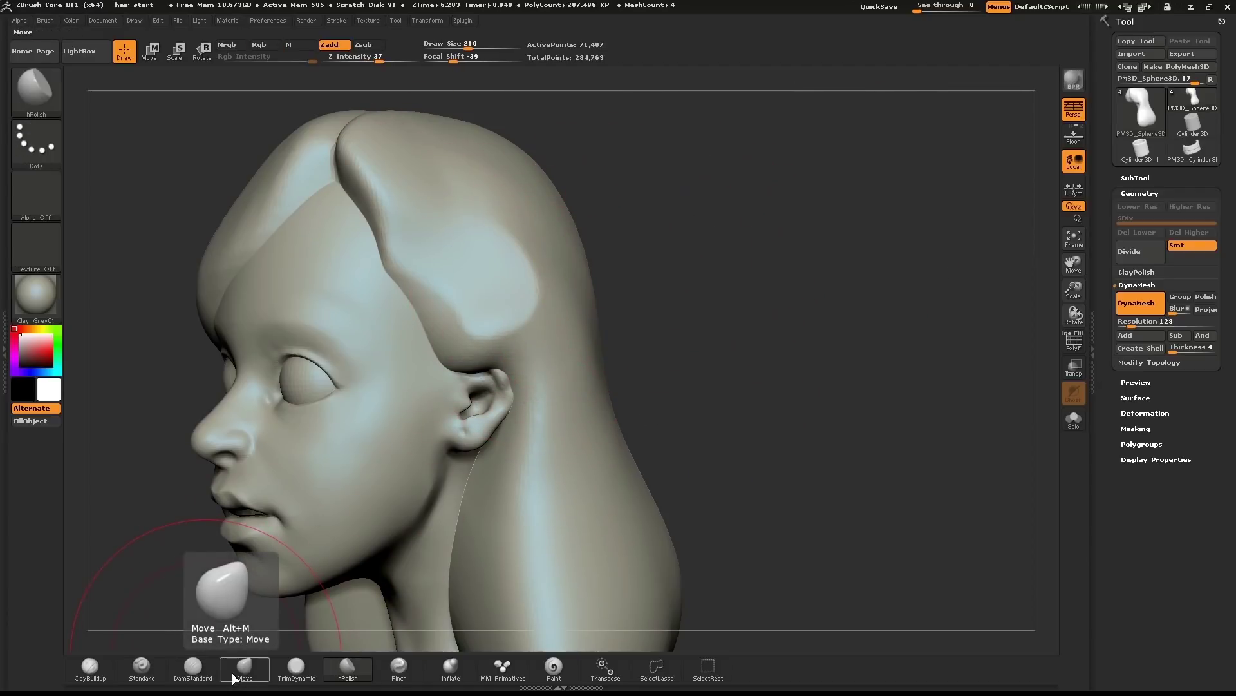
# Sharpen the edge of the flattened clump above the left ear with the DamStandard brush at draw size 135.
pyautogui.click(193, 670)
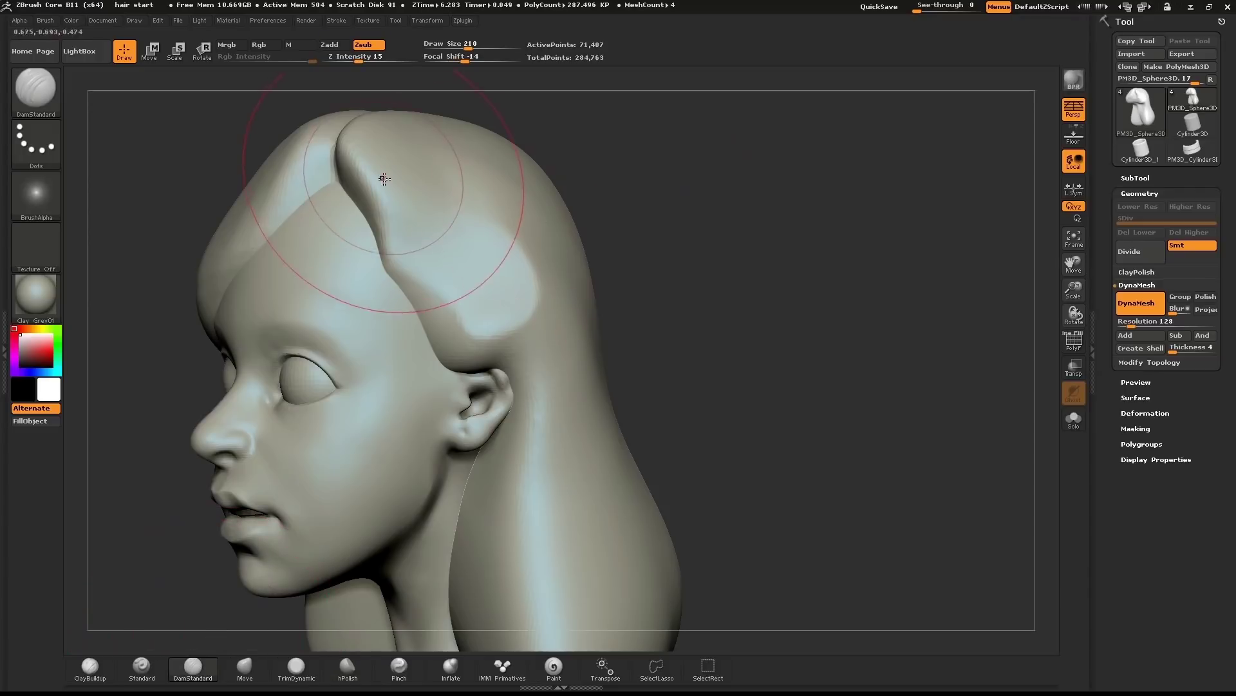
pyautogui.press('s')
pyautogui.moveTo(368, 184); pyautogui.dragTo(371, 159)
pyautogui.hotkey('ctrl', 'z')
pyautogui.press('s')
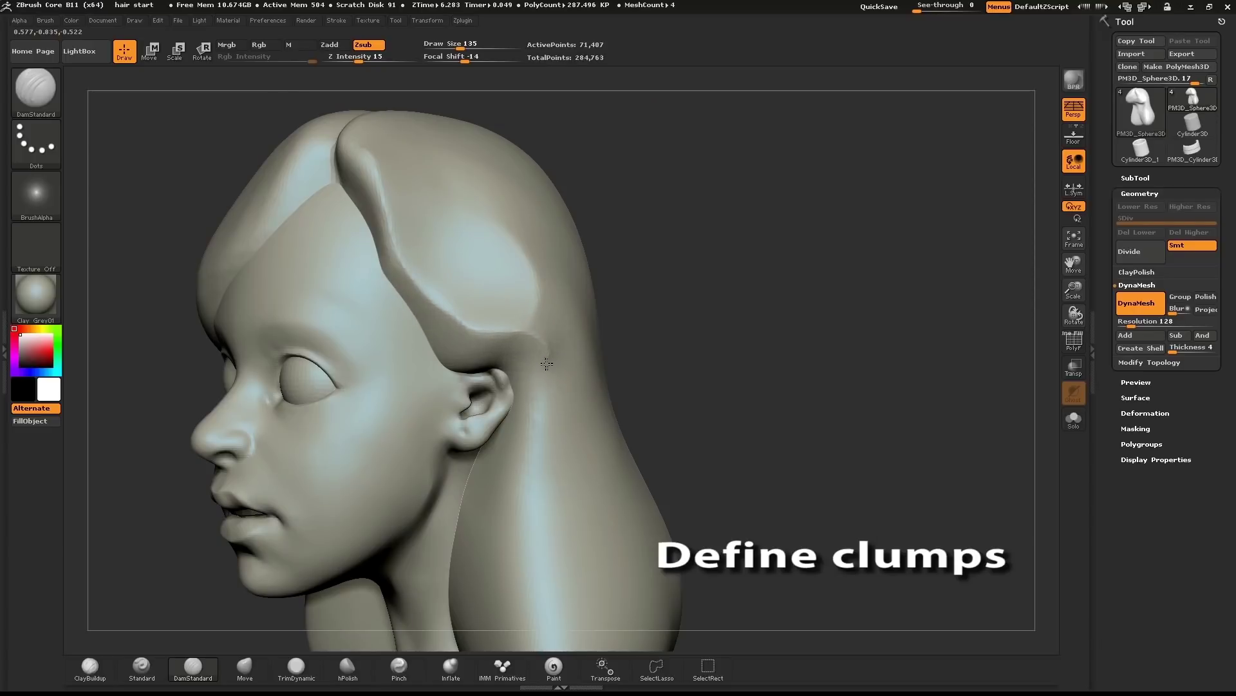
# Carve a clump line along the front sweep from the part to the figure's right temple with DamStandard.
pyautogui.moveTo(619, 293); pyautogui.dragTo(817, 294)
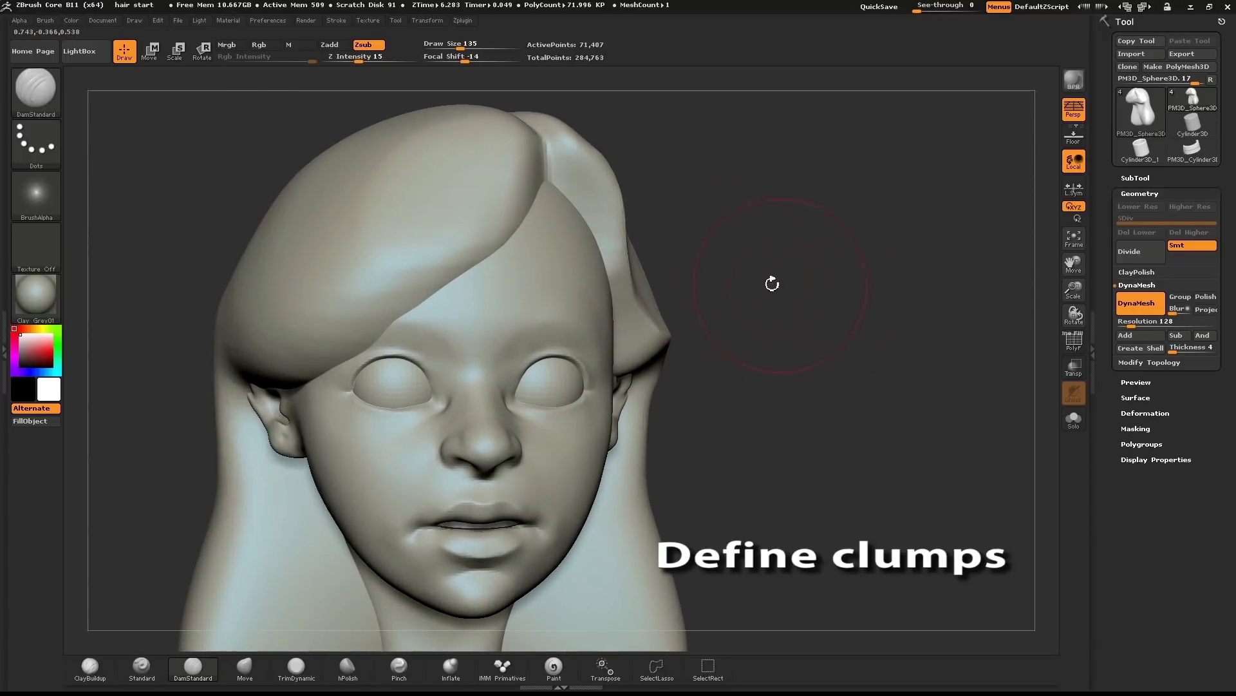
pyautogui.moveTo(504, 174)
pyautogui.mouseDown()
pyautogui.moveTo(451, 251)
pyautogui.moveTo(351, 326)
pyautogui.moveTo(280, 351)
pyautogui.mouseUp()
pyautogui.moveTo(520, 140)
pyautogui.mouseDown()
pyautogui.moveTo(461, 238)
pyautogui.moveTo(268, 340)
pyautogui.mouseUp()
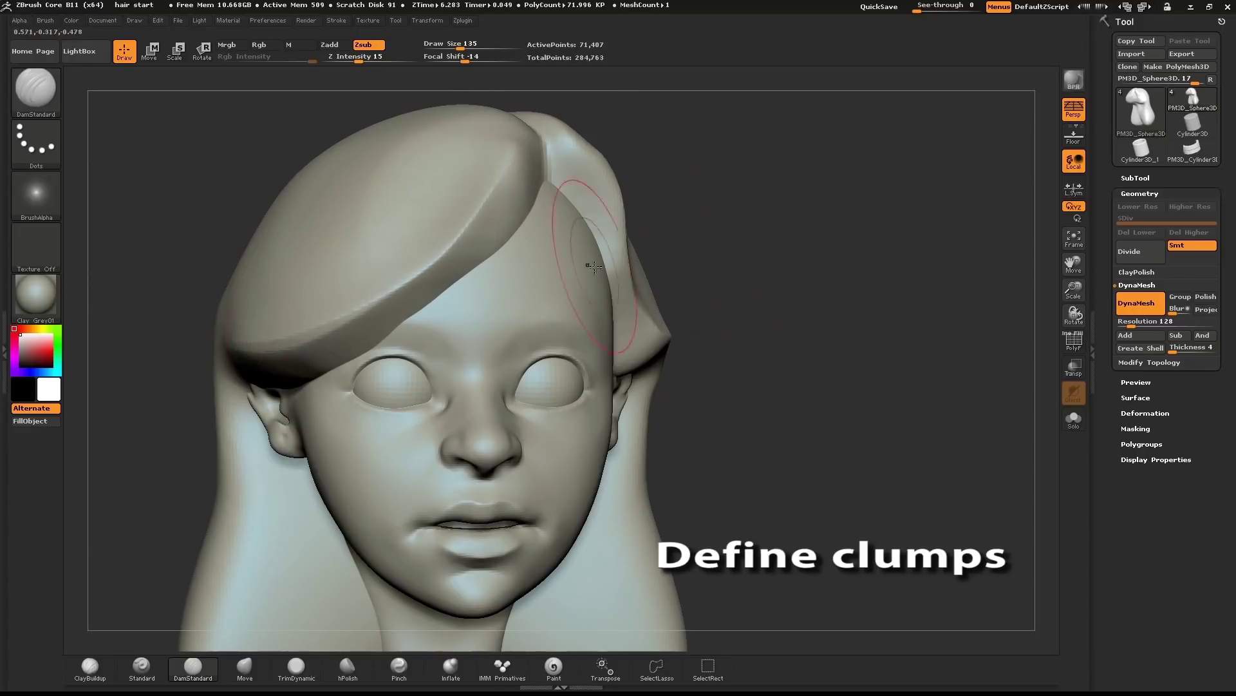
# Carve clump grooves down the left side behind the ear and from the crown to the ends of the hair.
pyautogui.moveTo(753, 258); pyautogui.dragTo(874, 281)
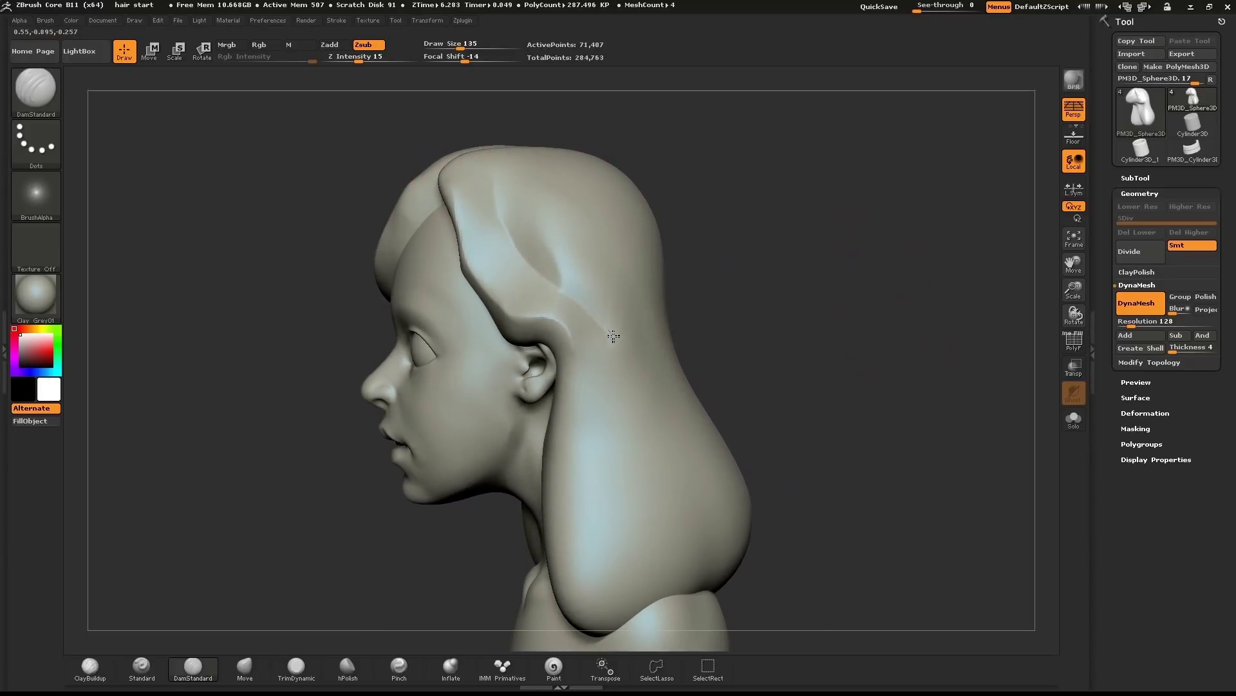
pyautogui.moveTo(628, 401); pyautogui.dragTo(600, 471)
pyautogui.moveTo(844, 289); pyautogui.dragTo(698, 271)
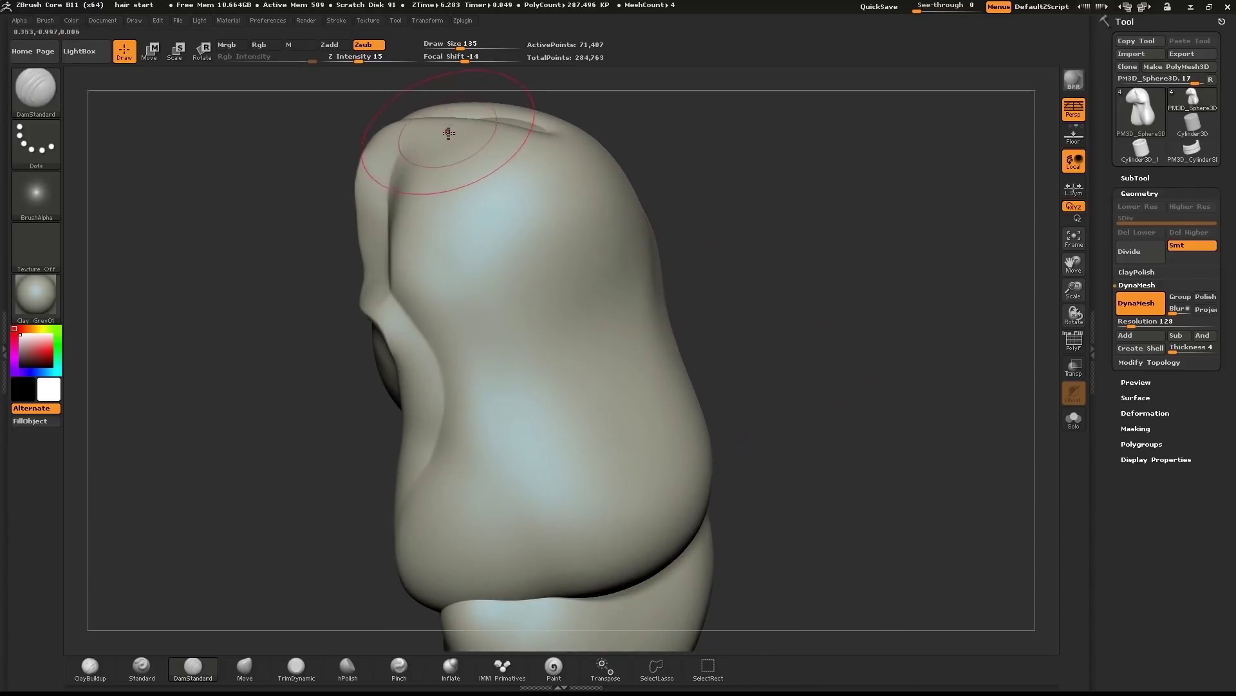
pyautogui.moveTo(445, 166)
pyautogui.mouseDown()
pyautogui.moveTo(450, 240)
pyautogui.moveTo(547, 406)
pyautogui.moveTo(540, 499)
pyautogui.moveTo(489, 567)
pyautogui.moveTo(427, 584)
pyautogui.mouseUp()
# Carve two long flowing clump grooves down the back of the hair from the crown to the ends.
pyautogui.moveTo(886, 322); pyautogui.dragTo(722, 249)
pyautogui.moveTo(413, 199)
pyautogui.mouseDown()
pyautogui.moveTo(428, 283)
pyautogui.moveTo(510, 393)
pyautogui.moveTo(525, 496)
pyautogui.moveTo(501, 592)
pyautogui.mouseUp()
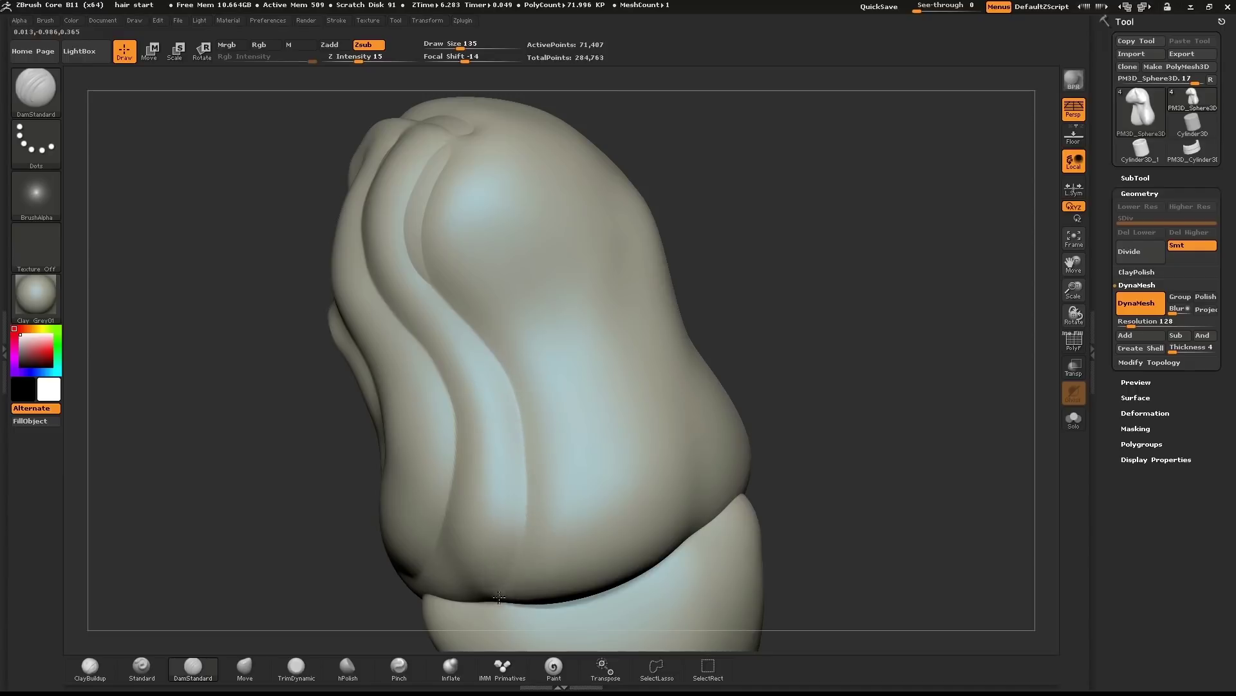
pyautogui.moveTo(830, 217); pyautogui.dragTo(791, 219)
pyautogui.moveTo(490, 141)
pyautogui.mouseDown()
pyautogui.moveTo(476, 199)
pyautogui.moveTo(595, 465)
pyautogui.moveTo(586, 606)
pyautogui.mouseUp()
# Carve clump grooves down the figure's right side of the hair and behind the right ear.
pyautogui.moveTo(891, 243)
pyautogui.mouseDown()
pyautogui.moveTo(842, 268)
pyautogui.moveTo(816, 309)
pyautogui.mouseUp()
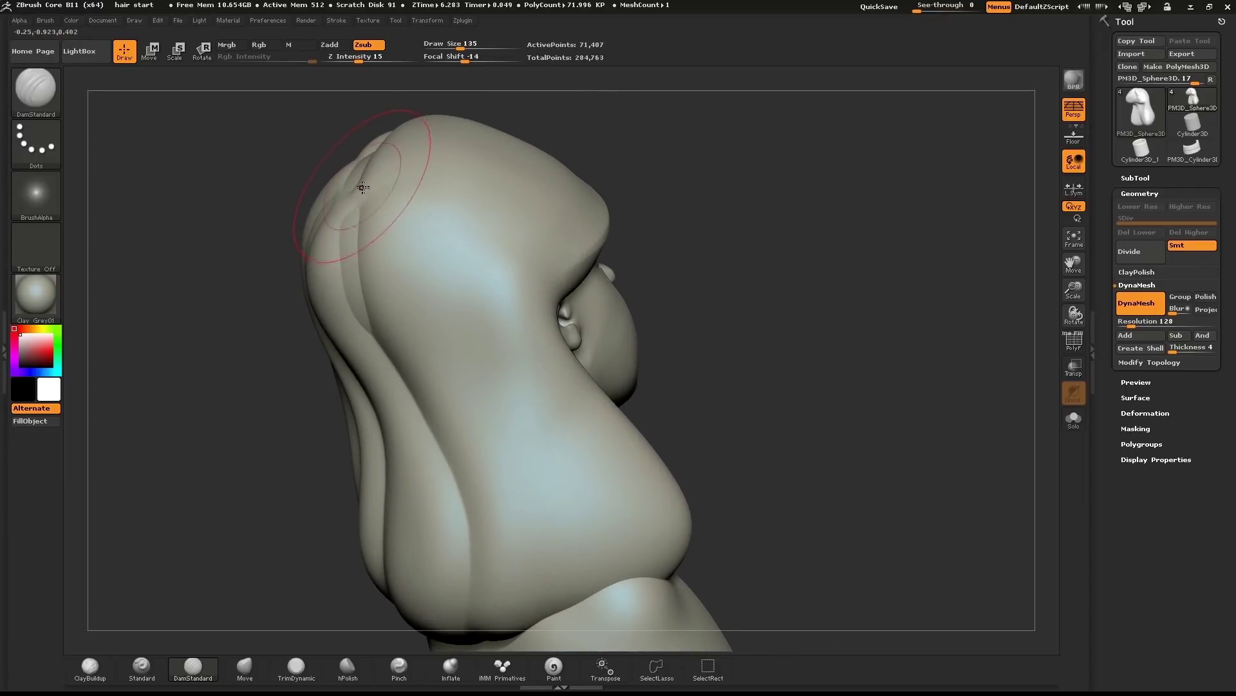
pyautogui.moveTo(425, 240)
pyautogui.mouseDown()
pyautogui.moveTo(476, 392)
pyautogui.moveTo(541, 486)
pyautogui.moveTo(631, 546)
pyautogui.mouseUp()
pyautogui.moveTo(775, 384); pyautogui.dragTo(755, 247)
pyautogui.moveTo(466, 267)
pyautogui.mouseDown()
pyautogui.moveTo(415, 319)
pyautogui.moveTo(379, 403)
pyautogui.moveTo(397, 481)
pyautogui.mouseUp()
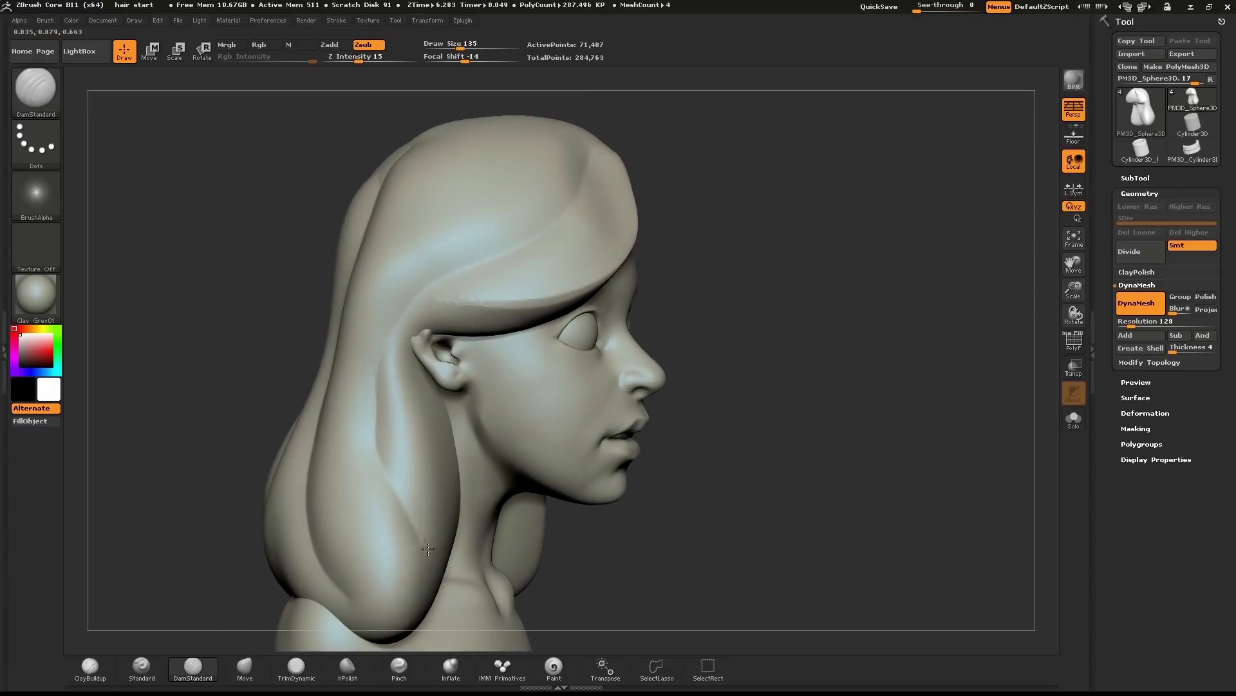
# Carve DamStandard clump grooves down the front locks beside the neck on both sides of the figure.
pyautogui.moveTo(411, 617)
pyautogui.mouseDown()
pyautogui.moveTo(450, 503)
pyautogui.moveTo(414, 394)
pyautogui.mouseUp()
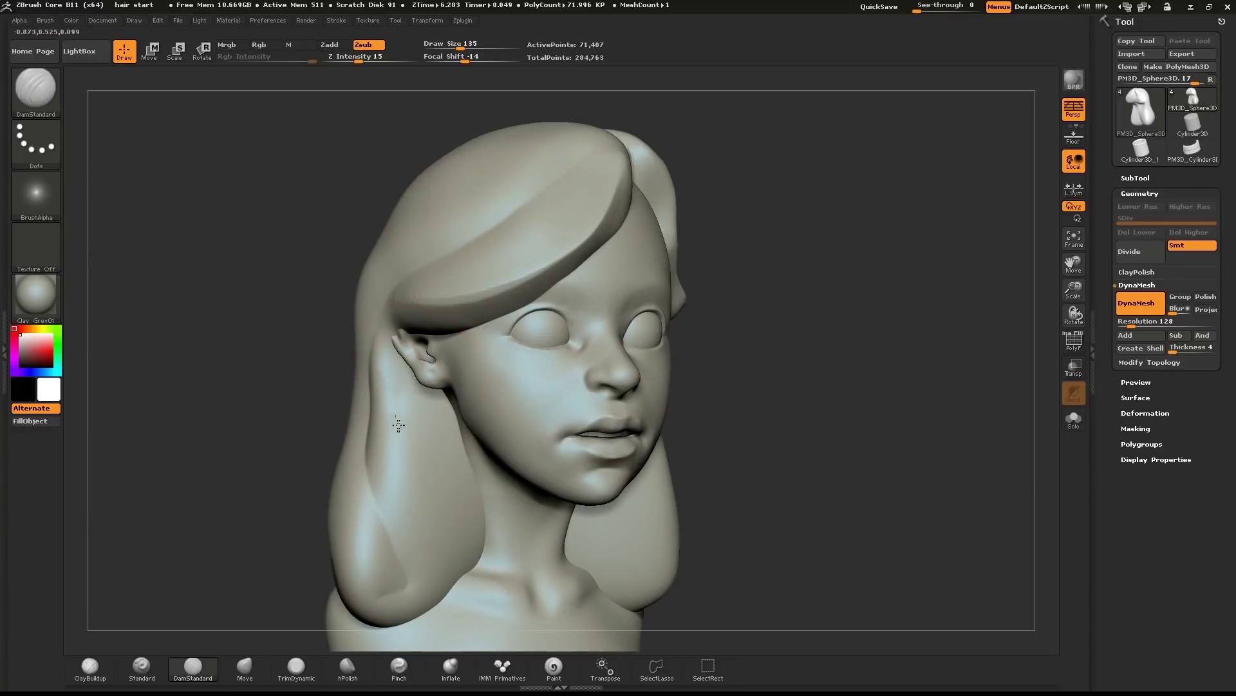
pyautogui.moveTo(458, 537); pyautogui.dragTo(406, 615)
pyautogui.moveTo(815, 382)
pyautogui.mouseDown()
pyautogui.moveTo(790, 292)
pyautogui.moveTo(695, 303)
pyautogui.mouseUp()
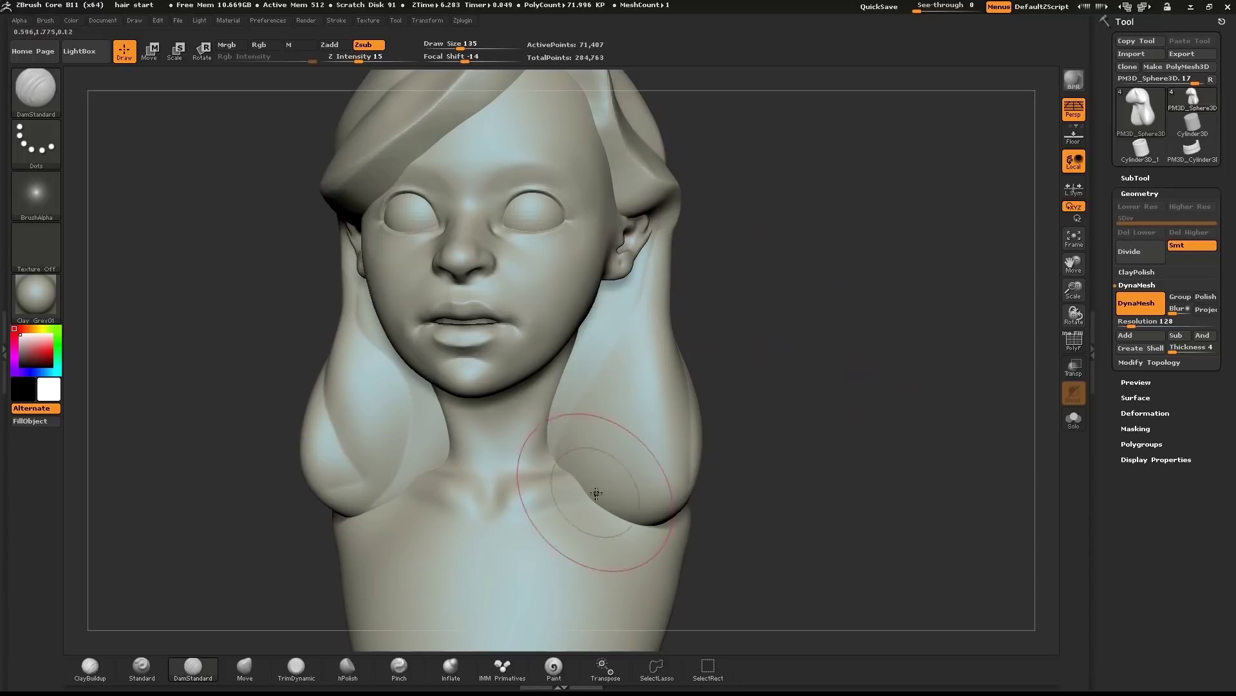
pyautogui.moveTo(660, 324)
pyautogui.mouseDown()
pyautogui.moveTo(658, 418)
pyautogui.moveTo(631, 504)
pyautogui.mouseUp()
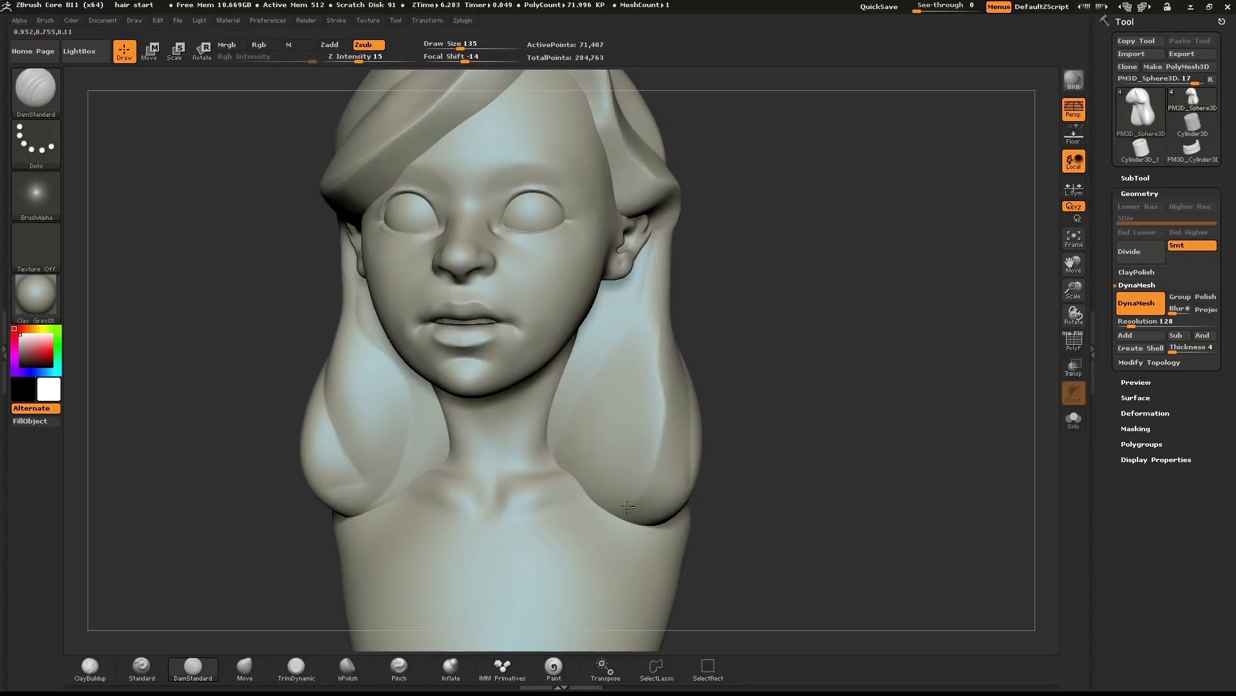
pyautogui.moveTo(858, 303)
pyautogui.mouseDown()
pyautogui.moveTo(858, 346)
pyautogui.moveTo(936, 262)
pyautogui.moveTo(859, 290)
pyautogui.moveTo(863, 188)
pyautogui.mouseUp()
# Reduce the brush to draw size 84 and carve secondary clump grooves from the crown to the ends on the figure's right side.
pyautogui.press('s')
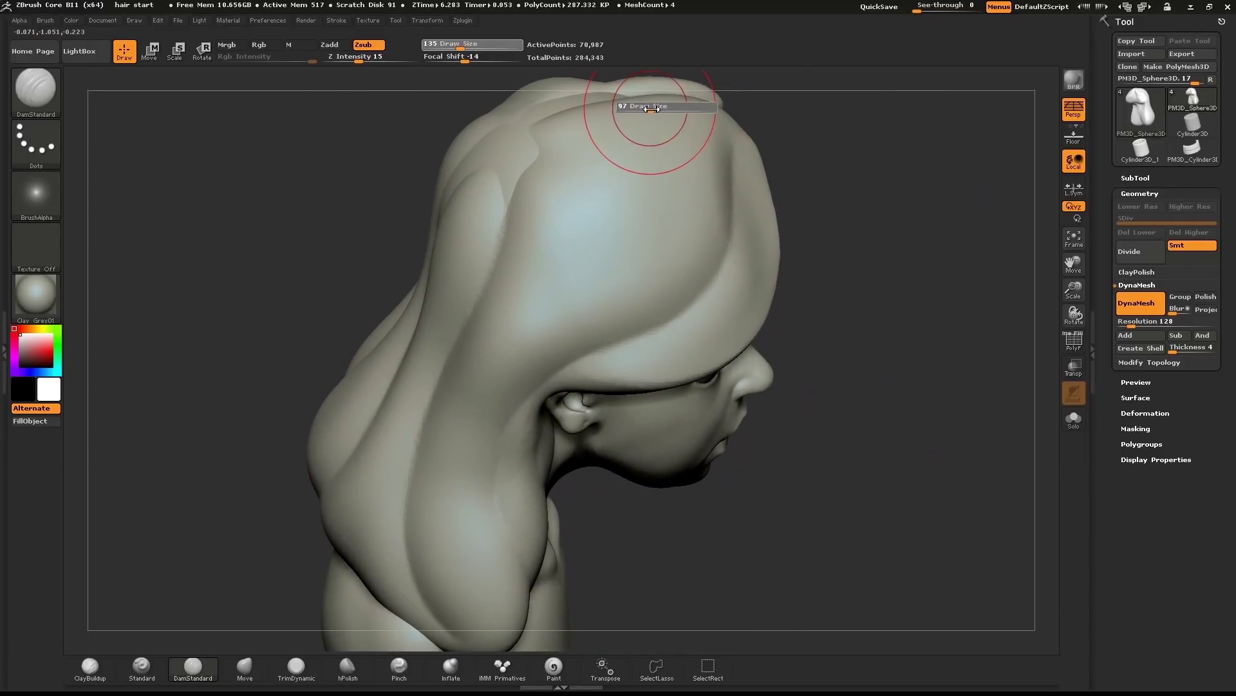
pyautogui.moveTo(655, 106); pyautogui.dragTo(647, 105)
pyautogui.moveTo(654, 185)
pyautogui.mouseDown()
pyautogui.moveTo(615, 261)
pyautogui.moveTo(447, 429)
pyautogui.mouseUp()
pyautogui.moveTo(432, 558); pyautogui.dragTo(509, 609)
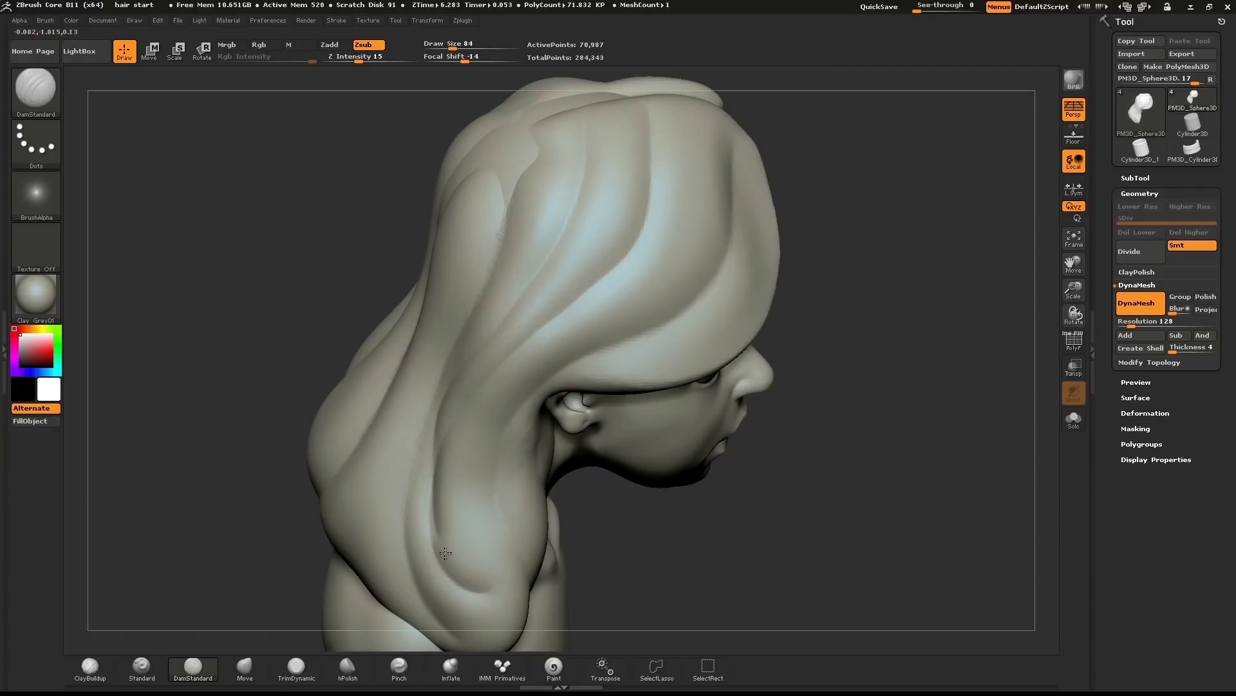
# Refine the clump shapes in the front lock on the figure's left and remesh the hair with DynaMesh.
pyautogui.keyDown('shift'); pyautogui.moveTo(888, 212); pyautogui.dragTo(806, 298); pyautogui.keyUp('shift')
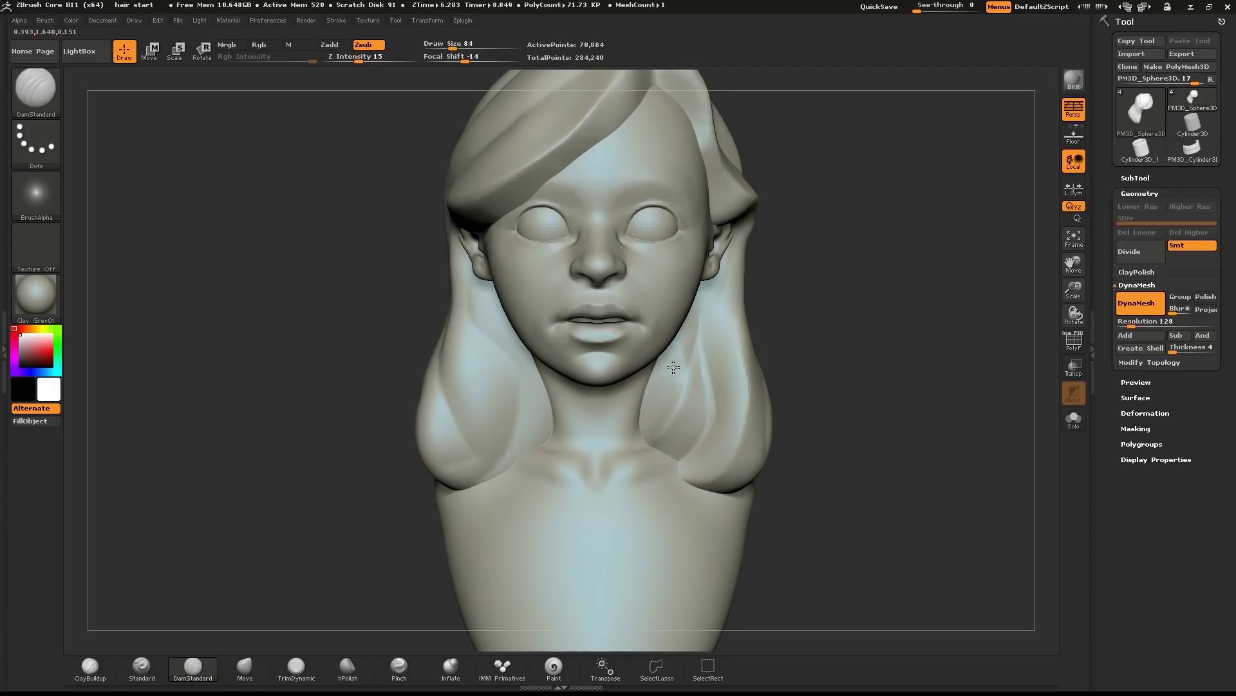
pyautogui.keyDown('alt'); pyautogui.moveTo(685, 370); pyautogui.dragTo(684, 327); pyautogui.keyUp('alt')
pyautogui.keyDown('ctrl'); pyautogui.moveTo(899, 282); pyautogui.dragTo(948, 364); pyautogui.keyUp('ctrl')
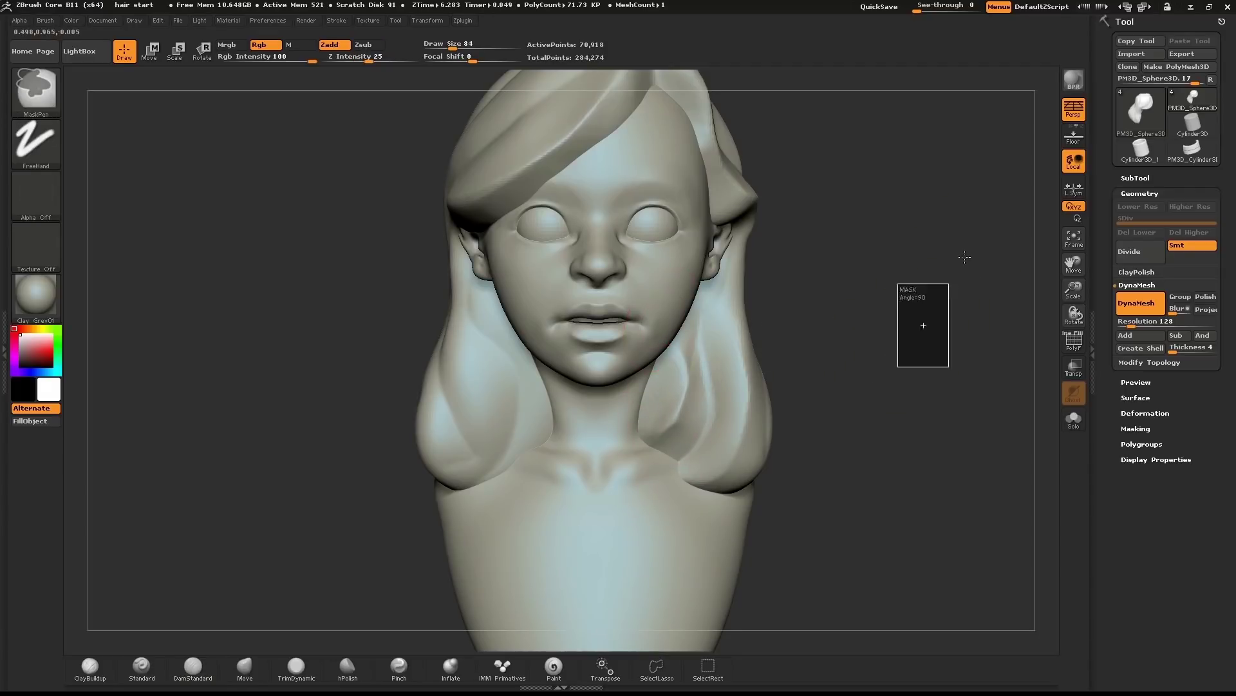
# Pull the left hairline forward over the temple and reshape the lock below the ear with the Move brush.
pyautogui.keyDown('alt'); pyautogui.moveTo(948, 263); pyautogui.dragTo(851, 357); pyautogui.keyUp('alt')
pyautogui.moveTo(779, 310)
pyautogui.mouseDown()
pyautogui.moveTo(747, 299)
pyautogui.moveTo(805, 301)
pyautogui.mouseUp()
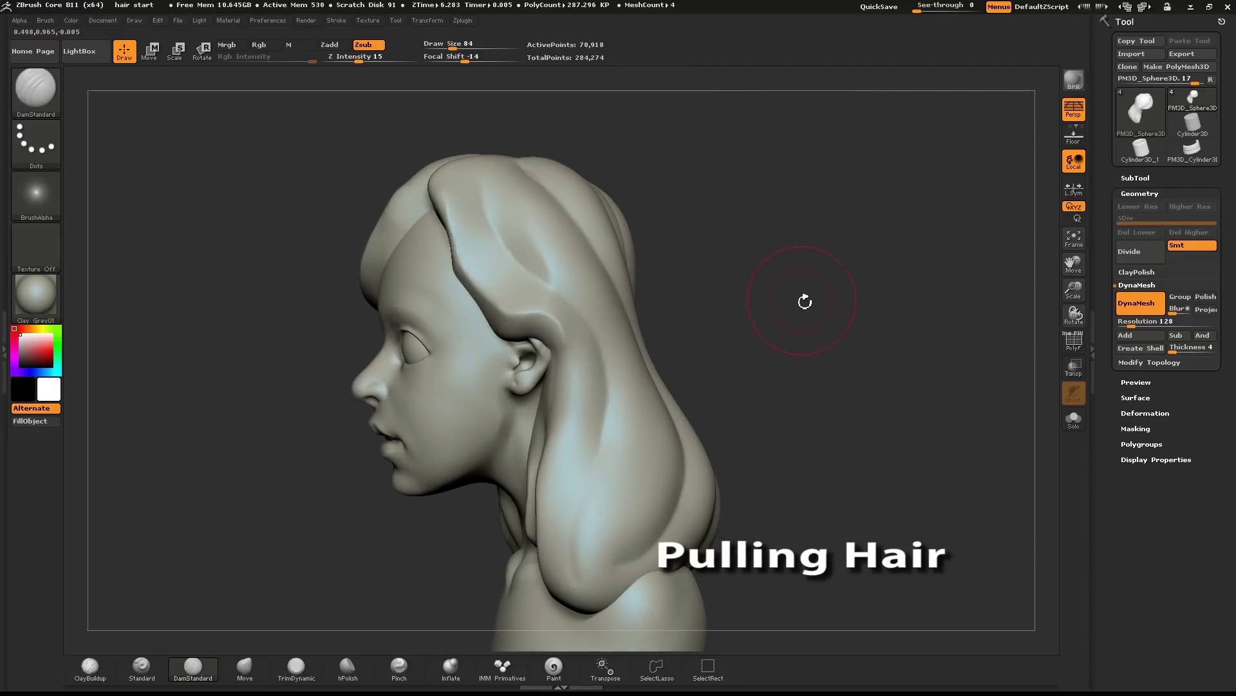
pyautogui.press('b')
pyautogui.press('m')
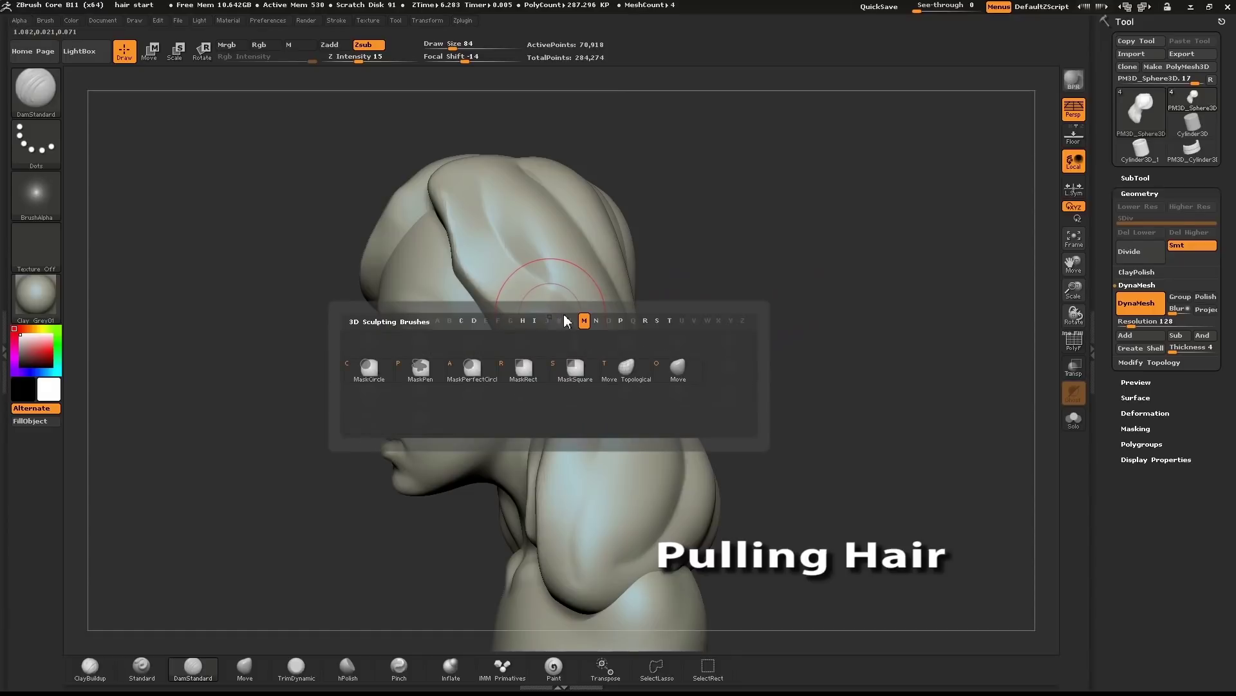
pyautogui.click(657, 375)
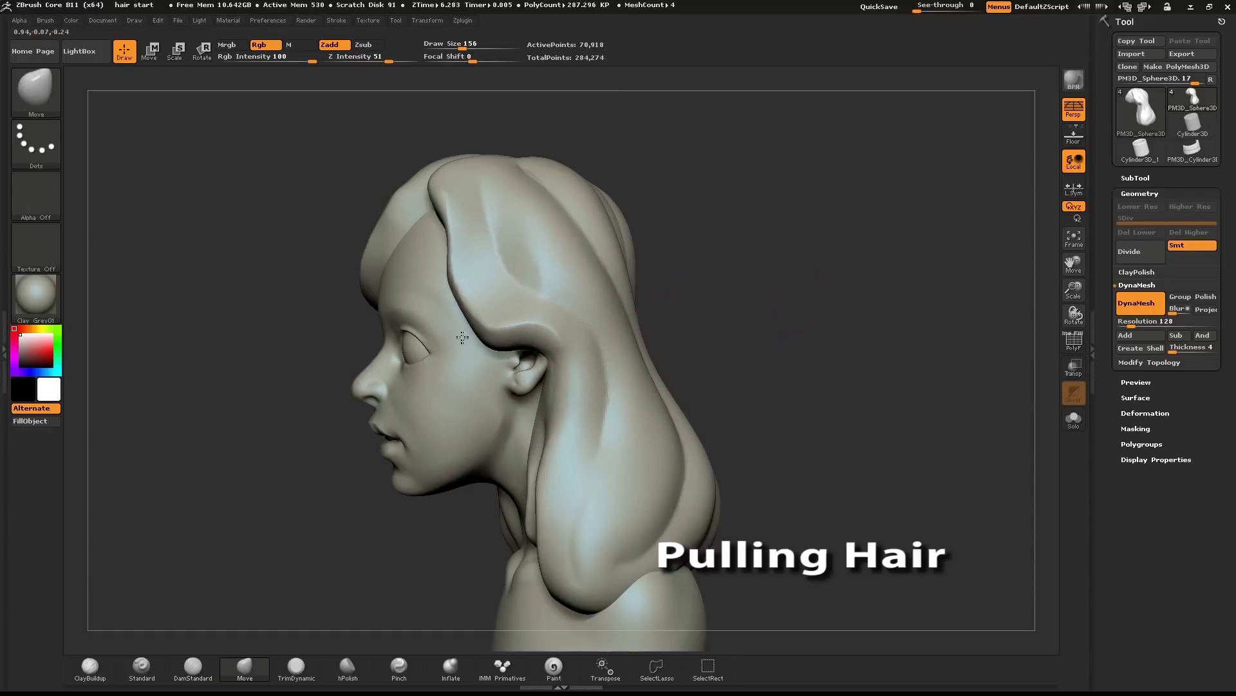
pyautogui.moveTo(530, 351)
pyautogui.mouseDown()
pyautogui.moveTo(535, 329)
pyautogui.moveTo(467, 305)
pyautogui.moveTo(447, 322)
pyautogui.mouseUp()
pyautogui.press('s')
pyautogui.press('s')
pyautogui.moveTo(576, 465); pyautogui.dragTo(586, 465)
pyautogui.moveTo(583, 517); pyautogui.dragTo(567, 520)
# Open the ClayPolish settings for the hair.
pyautogui.hotkey('ctrl', 'shift')
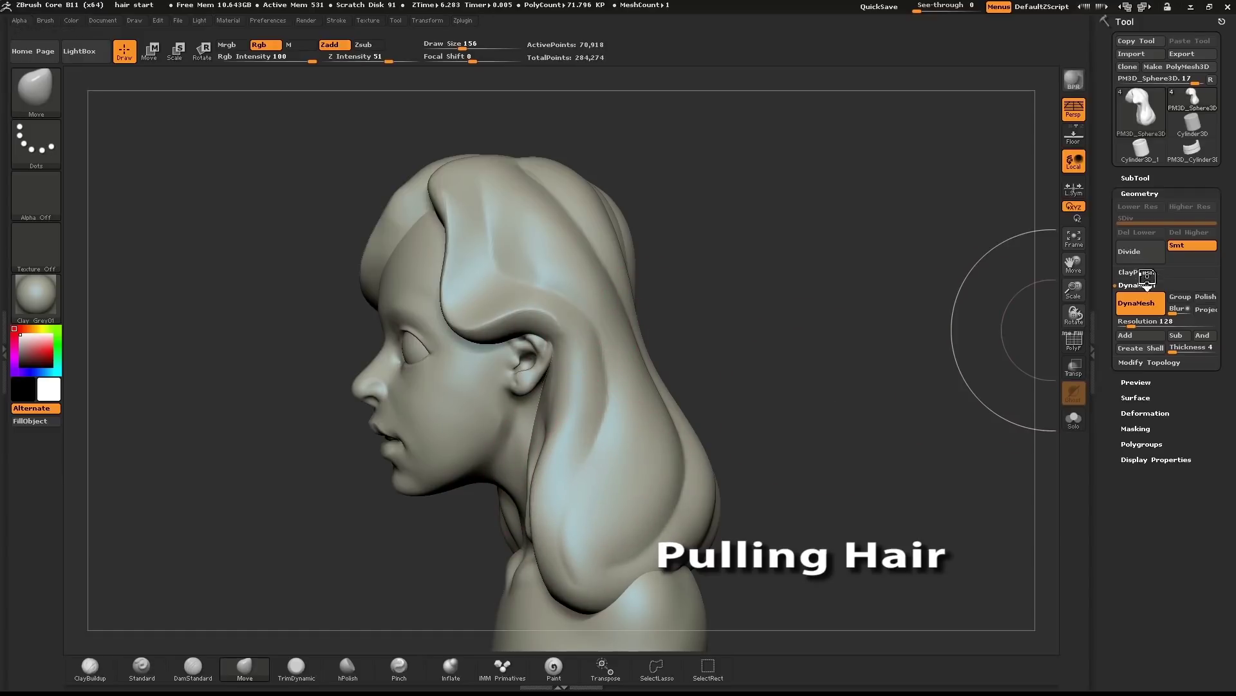
pyautogui.click(1145, 273)
pyautogui.moveTo(869, 368)
pyautogui.mouseDown()
pyautogui.moveTo(914, 357)
pyautogui.moveTo(902, 361)
pyautogui.mouseUp()
pyautogui.keyDown('ctrl'); pyautogui.keyDown('shift'); pyautogui.click(882, 368); pyautogui.keyUp('shift'); pyautogui.keyUp('ctrl')
pyautogui.moveTo(734, 373)
pyautogui.keyDown('alt'); pyautogui.mouseDown()
pyautogui.moveTo(715, 389)
pyautogui.moveTo(777, 293)
pyautogui.mouseUp(); pyautogui.keyUp('alt')
# Bend the clumps in both front locks into curves with the Move Topological brush at draw size 125.
pyautogui.press('s')
pyautogui.moveTo(605, 433); pyautogui.dragTo(599, 431)
pyautogui.press('b')
pyautogui.press('m')
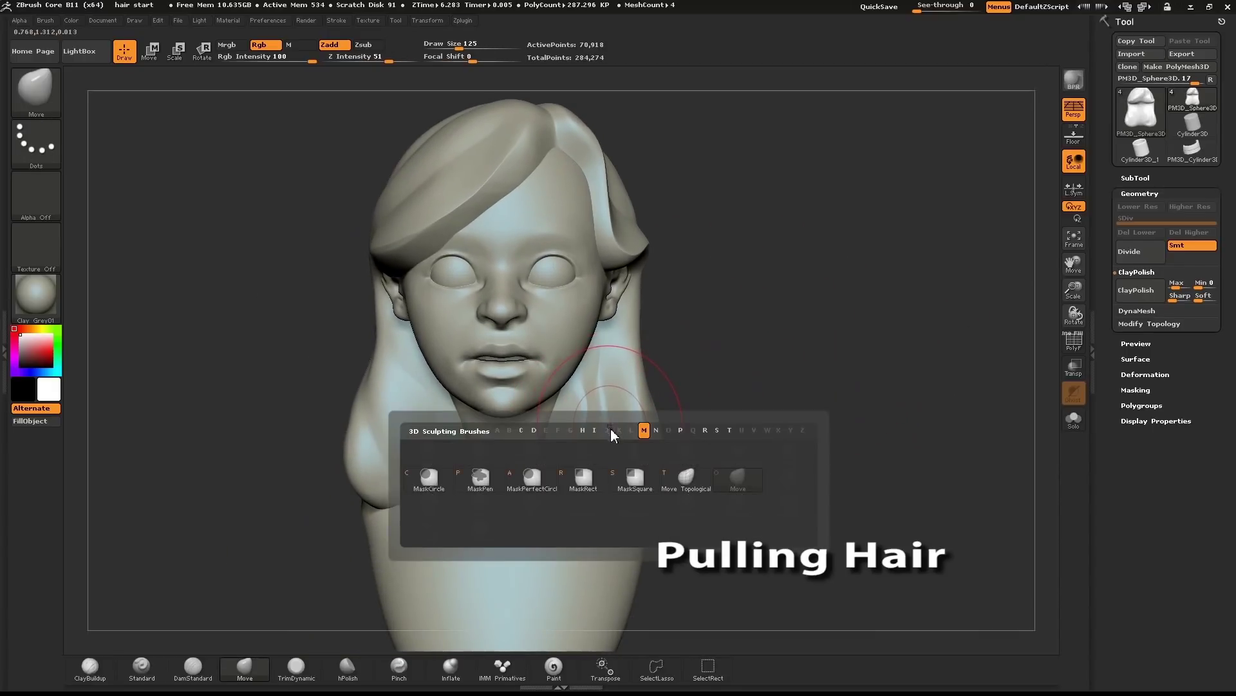
pyautogui.click(691, 482)
pyautogui.moveTo(571, 420)
pyautogui.mouseDown()
pyautogui.moveTo(583, 444)
pyautogui.moveTo(572, 460)
pyautogui.moveTo(581, 430)
pyautogui.mouseUp()
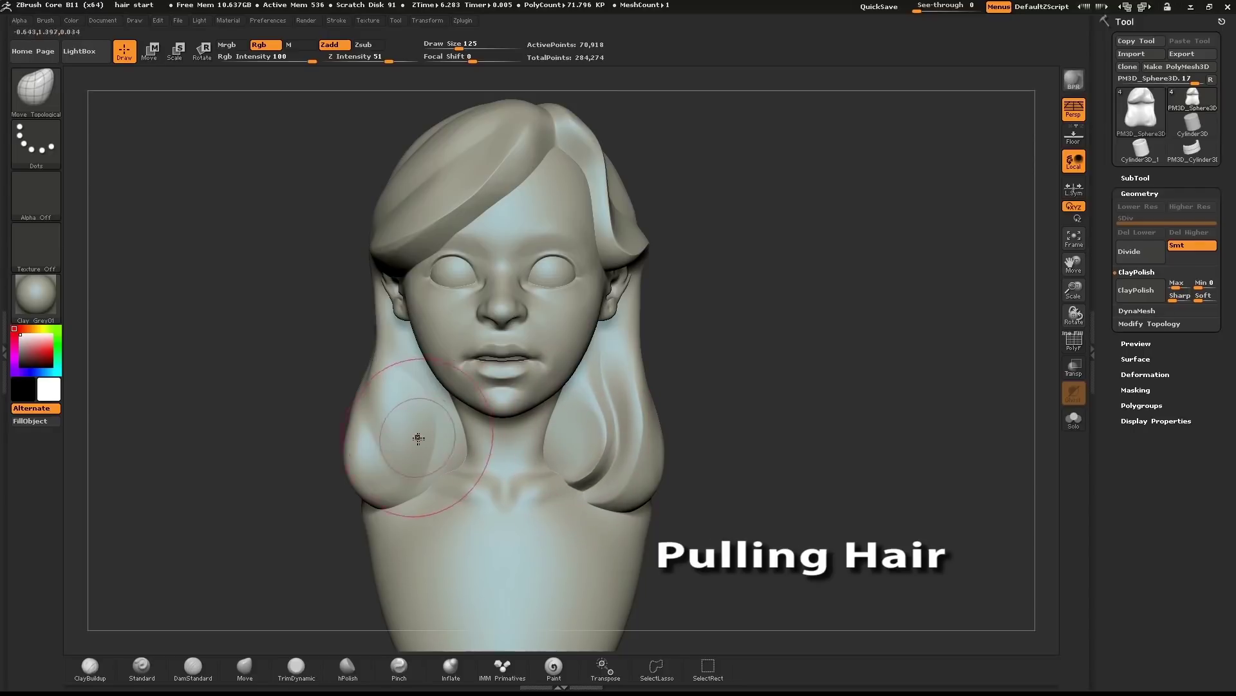
pyautogui.moveTo(390, 453); pyautogui.dragTo(402, 438)
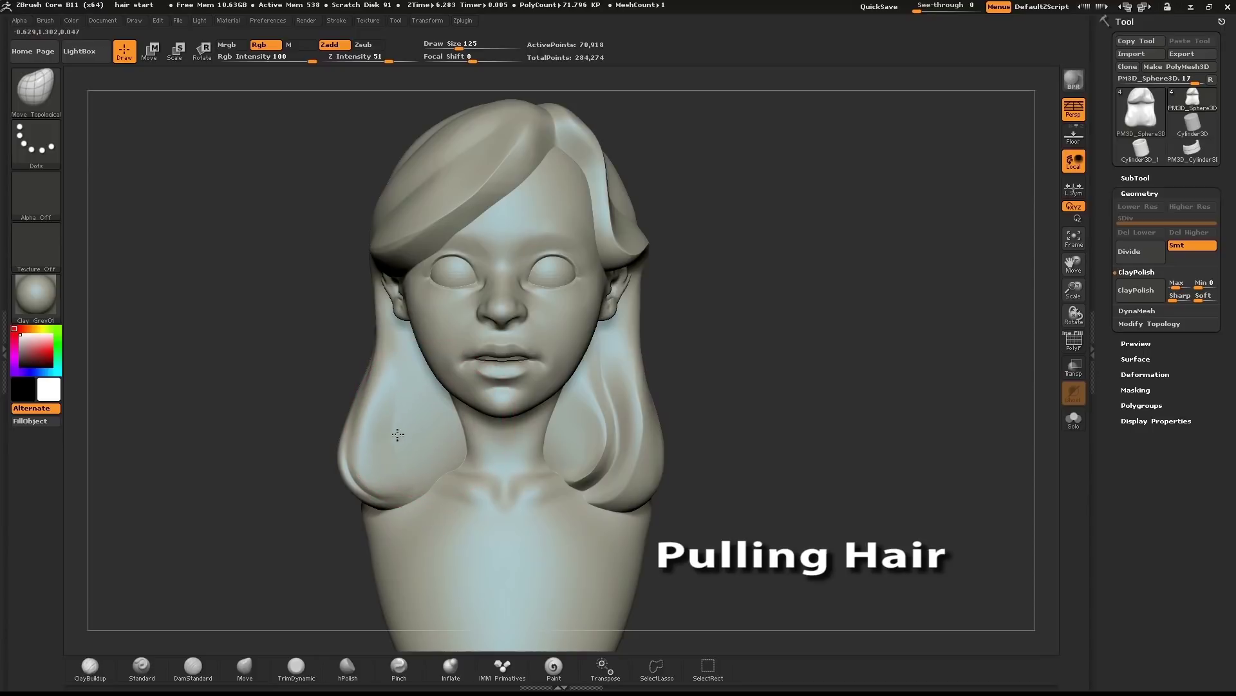
# Shift the clumps in the lower hair around the figure's right side and back with Move Topological.
pyautogui.moveTo(288, 435)
pyautogui.mouseDown()
pyautogui.moveTo(359, 438)
pyautogui.moveTo(330, 417)
pyautogui.mouseUp()
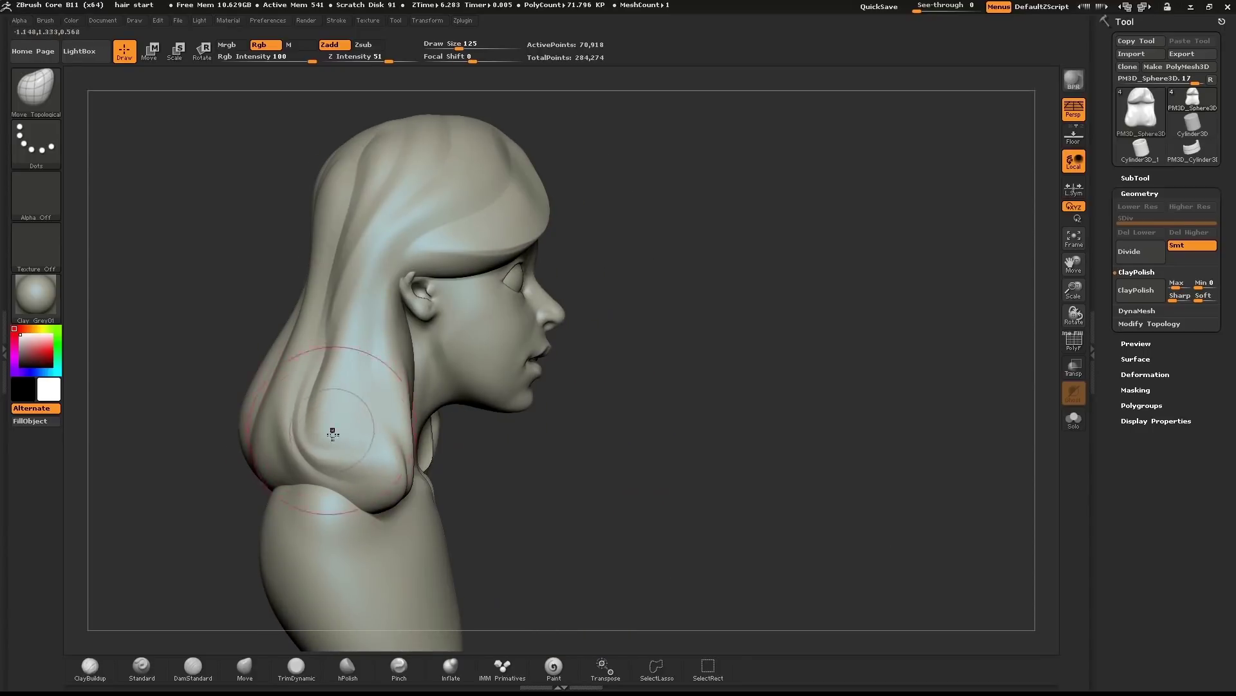
pyautogui.moveTo(582, 402); pyautogui.dragTo(682, 398)
pyautogui.press('s')
pyautogui.moveTo(366, 423); pyautogui.dragTo(370, 423)
pyautogui.moveTo(380, 416); pyautogui.dragTo(385, 439)
pyautogui.moveTo(647, 358); pyautogui.dragTo(711, 386)
pyautogui.moveTo(404, 452)
pyautogui.mouseDown()
pyautogui.moveTo(484, 411)
pyautogui.moveTo(425, 428)
pyautogui.mouseUp()
pyautogui.moveTo(509, 445)
pyautogui.mouseDown()
pyautogui.moveTo(494, 496)
pyautogui.moveTo(459, 486)
pyautogui.mouseUp()
# Reshape the crown and front sweep of the hair with Move Topological at draw size 258.
pyautogui.keyDown('alt'); pyautogui.moveTo(719, 252); pyautogui.dragTo(716, 412); pyautogui.keyUp('alt')
pyautogui.press('s')
pyautogui.moveTo(505, 282)
pyautogui.mouseDown()
pyautogui.moveTo(517, 284)
pyautogui.moveTo(522, 249)
pyautogui.mouseUp()
pyautogui.moveTo(522, 249); pyautogui.dragTo(537, 224, button='right')
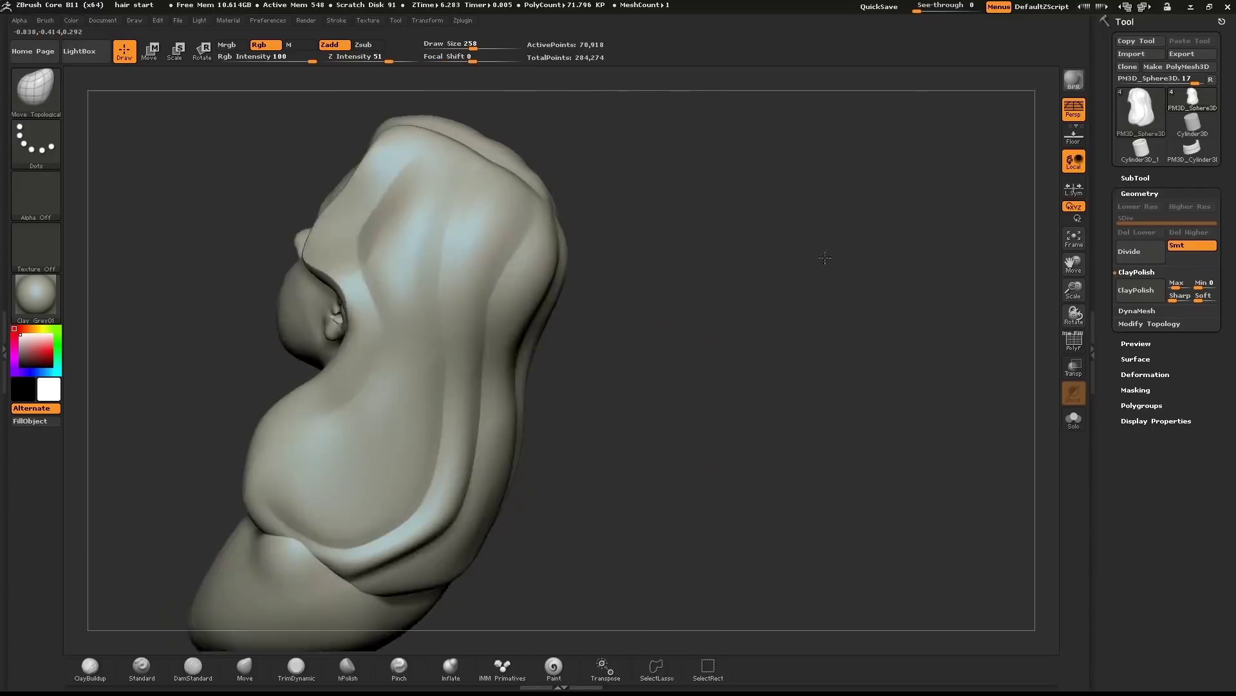
pyautogui.moveTo(762, 262); pyautogui.dragTo(803, 278, button='right')
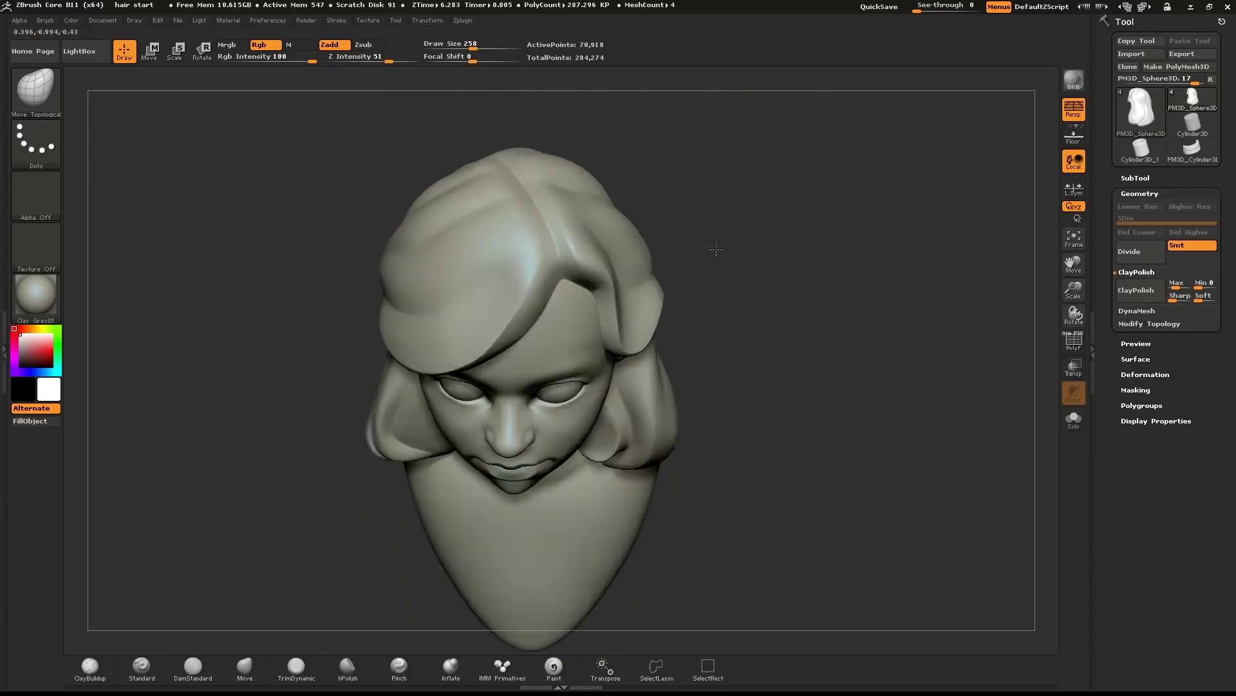
pyautogui.moveTo(523, 309); pyautogui.dragTo(528, 276, button='right')
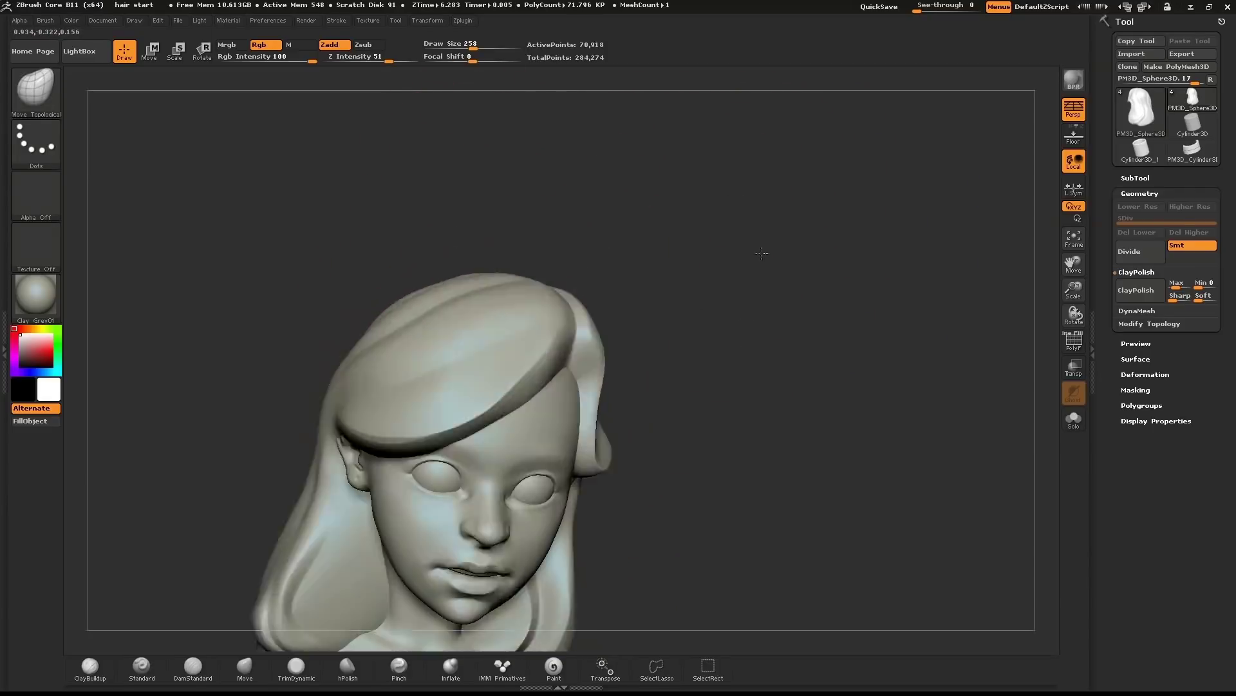
pyautogui.moveTo(764, 254); pyautogui.dragTo(586, 298, button='right')
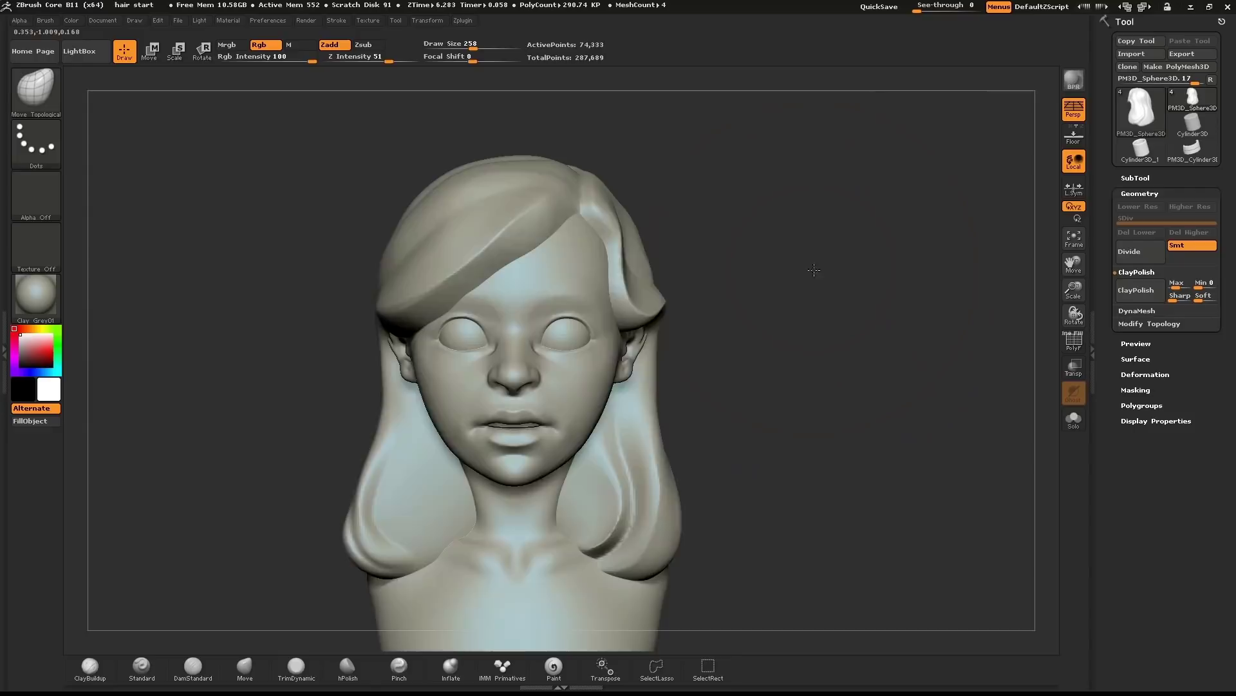
pyautogui.moveTo(773, 270)
pyautogui.mouseDown(button='right')
pyautogui.moveTo(969, 261)
pyautogui.moveTo(946, 249)
pyautogui.moveTo(793, 282)
pyautogui.moveTo(745, 268)
pyautogui.mouseUp(button='right')
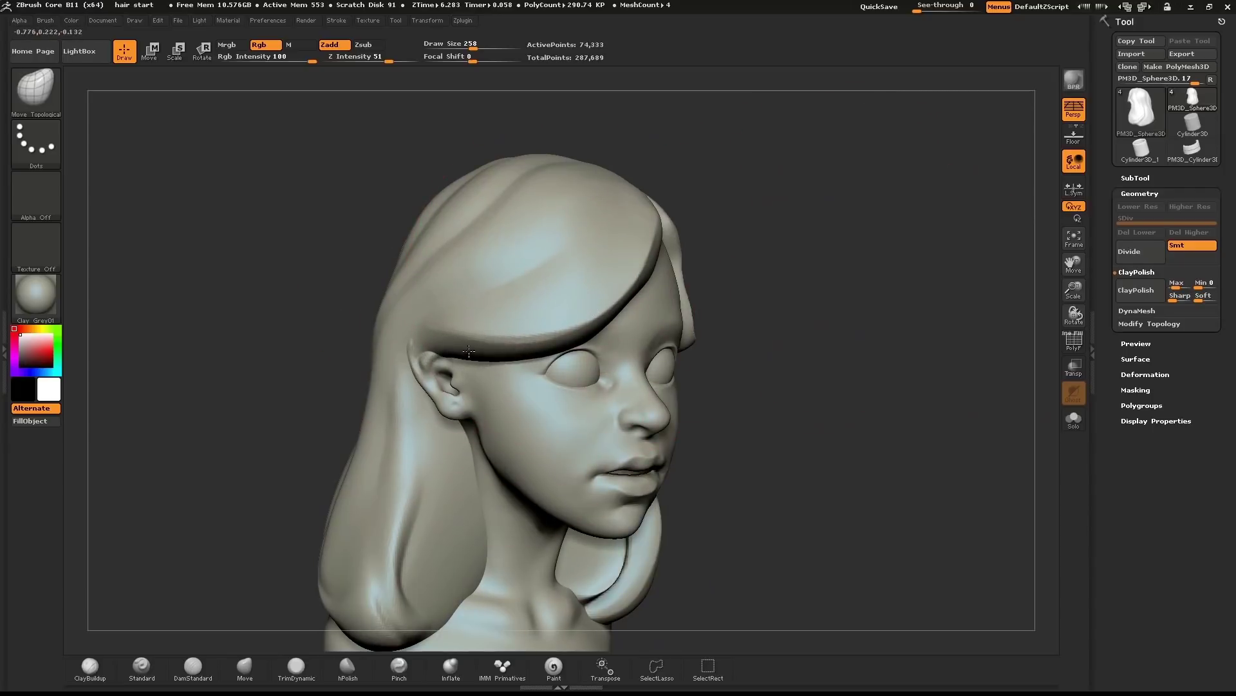
pyautogui.moveTo(431, 366)
pyautogui.mouseDown(button='right')
pyautogui.moveTo(825, 284)
pyautogui.moveTo(827, 265)
pyautogui.moveTo(872, 284)
pyautogui.moveTo(809, 271)
pyautogui.mouseUp(button='right')
# Carve inner clump grooves into both front locks beside the neck with DamStandard, reducing the draw size to 80.
pyautogui.press('s')
pyautogui.moveTo(526, 479); pyautogui.dragTo(513, 480)
pyautogui.click(203, 677)
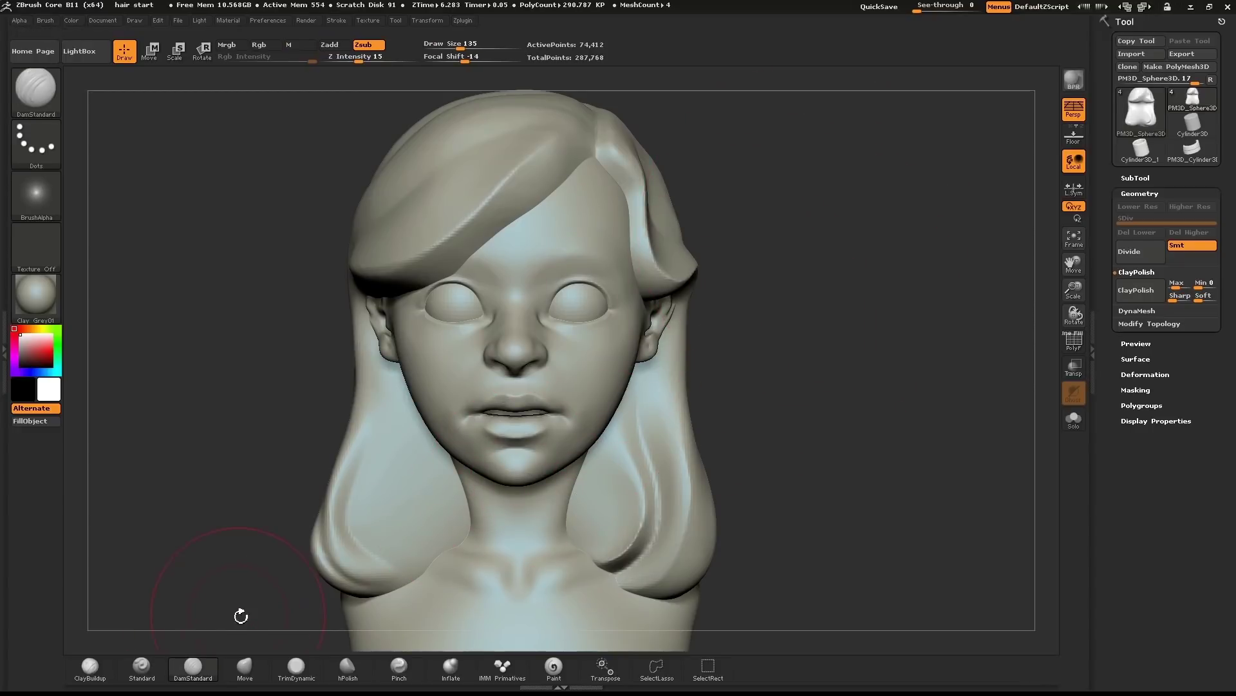
pyautogui.moveTo(392, 482)
pyautogui.mouseDown()
pyautogui.moveTo(417, 553)
pyautogui.moveTo(405, 475)
pyautogui.mouseUp()
pyautogui.moveTo(430, 430); pyautogui.dragTo(416, 554)
pyautogui.press('[')
pyautogui.press('[')
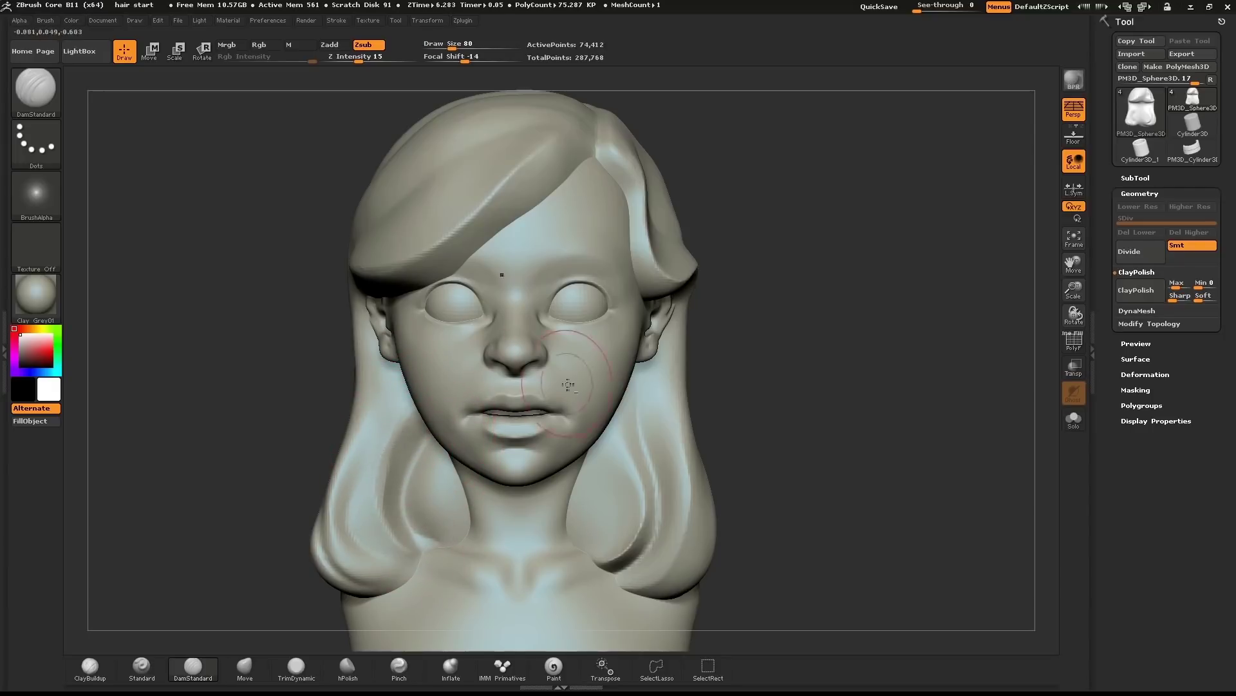
pyautogui.moveTo(568, 546); pyautogui.dragTo(607, 494)
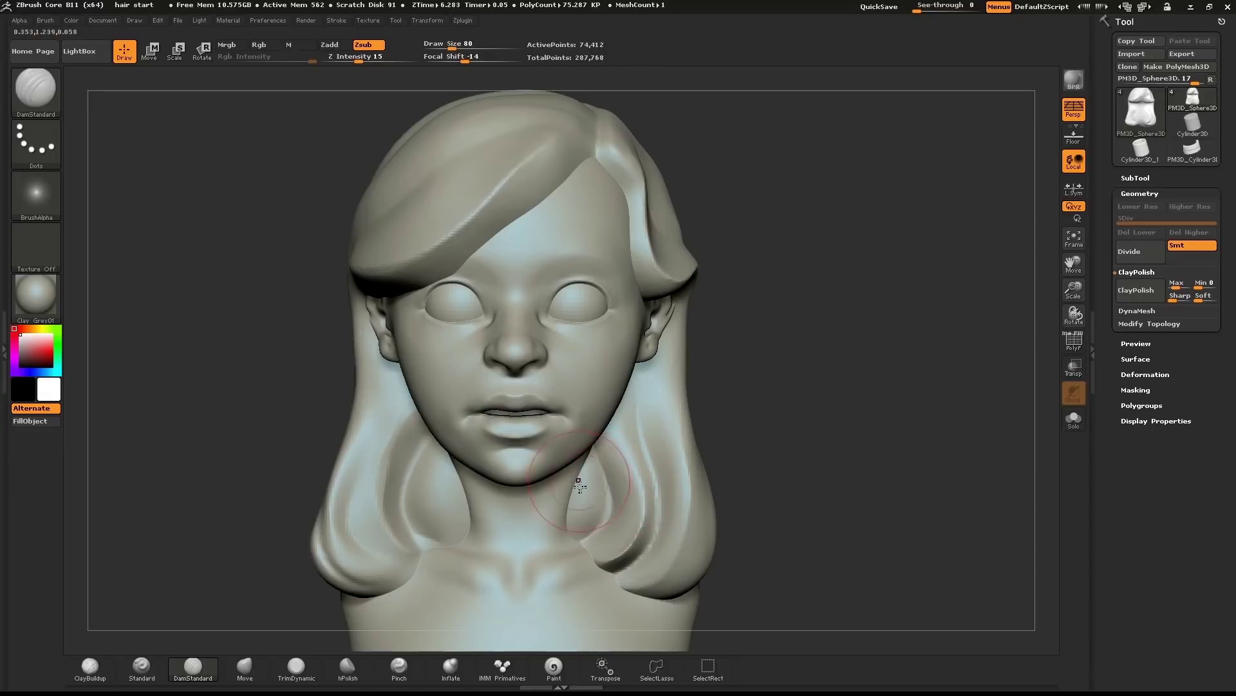
# Carve a clump groove along the front sweep toward the part.
pyautogui.moveTo(747, 215)
pyautogui.mouseDown()
pyautogui.moveTo(803, 218)
pyautogui.moveTo(645, 244)
pyautogui.mouseUp()
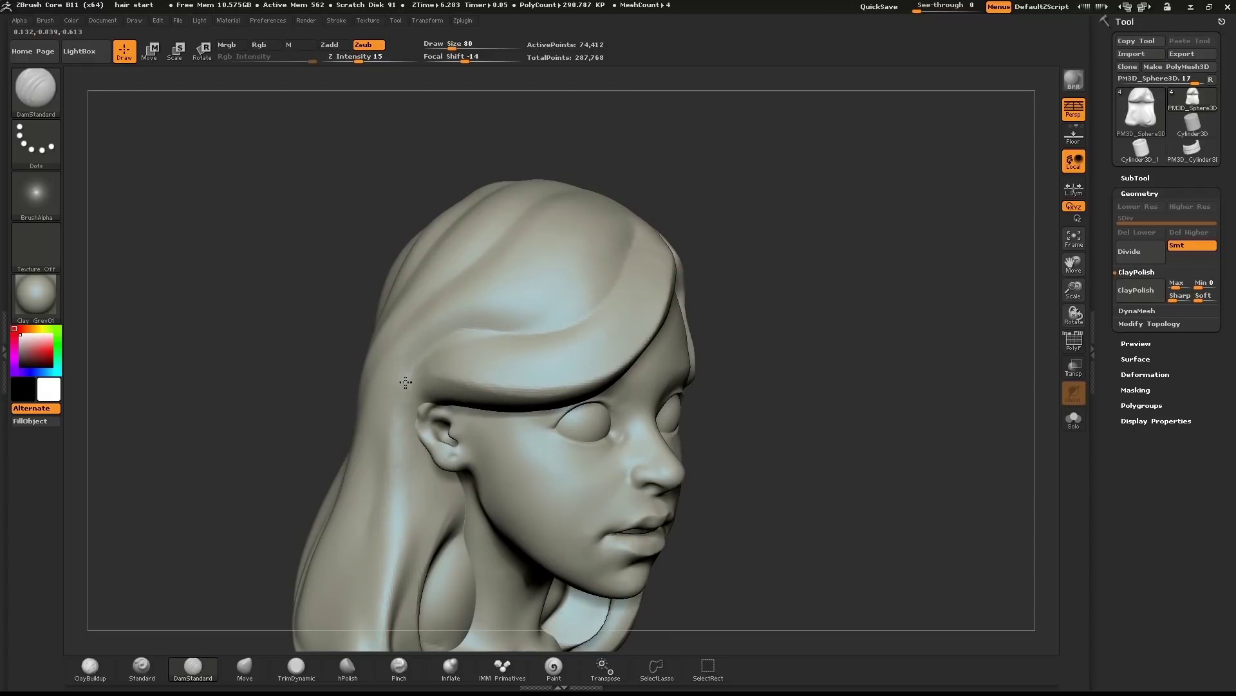
pyautogui.moveTo(600, 292); pyautogui.dragTo(623, 224)
pyautogui.moveTo(754, 232); pyautogui.dragTo(863, 235)
# Remesh the hair with DynaMesh and turn on the DynaMesh Polish option.
pyautogui.press('ctrl')
pyautogui.press('ctrl')
pyautogui.keyDown('ctrl'); pyautogui.moveTo(807, 317); pyautogui.dragTo(906, 197); pyautogui.keyUp('ctrl')
pyautogui.moveTo(872, 331); pyautogui.dragTo(848, 309)
pyautogui.moveTo(786, 455)
pyautogui.keyDown('ctrl'); pyautogui.mouseDown()
pyautogui.moveTo(920, 311)
pyautogui.moveTo(1004, 309)
pyautogui.mouseUp(); pyautogui.keyUp('ctrl')
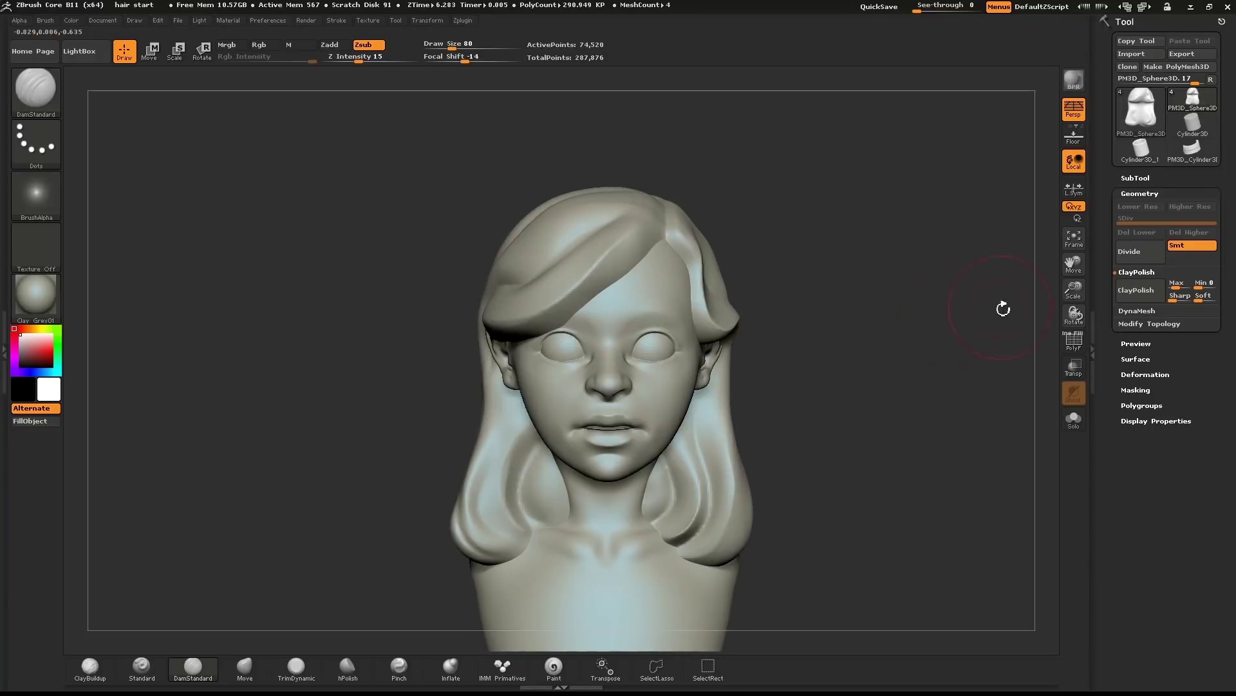
pyautogui.click(1137, 311)
# Pull the inner edge of the figure's left front lock away from the neck with the Move brush at draw size 145.
pyautogui.moveTo(927, 317)
pyautogui.mouseDown()
pyautogui.moveTo(831, 323)
pyautogui.moveTo(792, 297)
pyautogui.mouseUp()
pyautogui.press('s')
pyautogui.moveTo(573, 370); pyautogui.dragTo(582, 370)
pyautogui.moveTo(778, 313); pyautogui.dragTo(838, 310)
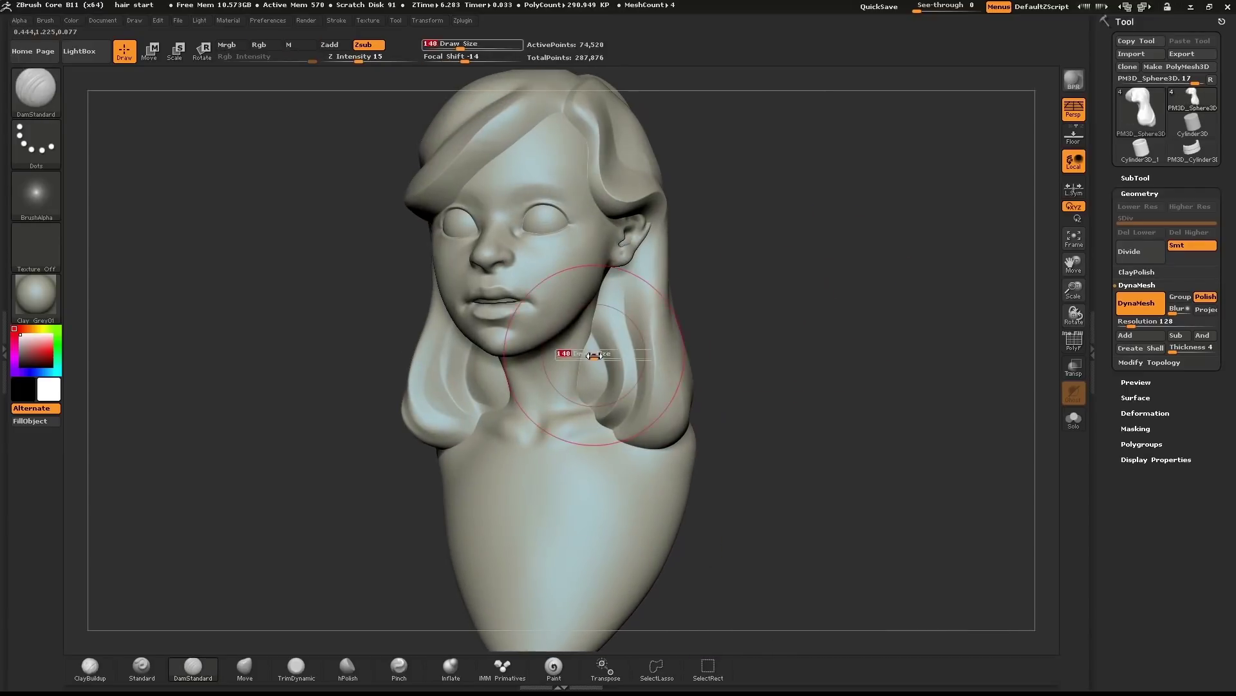
pyautogui.press('b')
pyautogui.press('m')
pyautogui.press('v')
pyautogui.moveTo(581, 371); pyautogui.dragTo(606, 364)
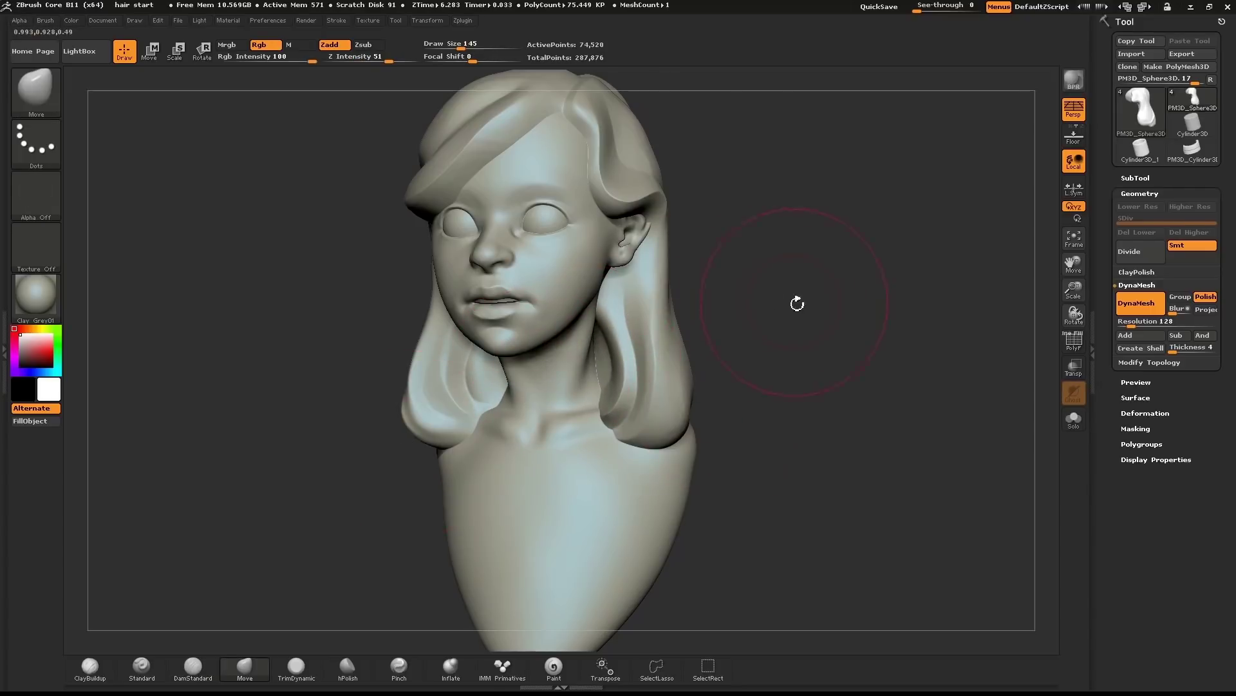
# Pull the right front lock away from the neck and adjust the ends of both locks with Move at draw size 140.
pyautogui.keyDown('shift'); pyautogui.moveTo(789, 302); pyautogui.dragTo(811, 299); pyautogui.keyUp('shift')
pyautogui.press('s')
pyautogui.click(472, 378)
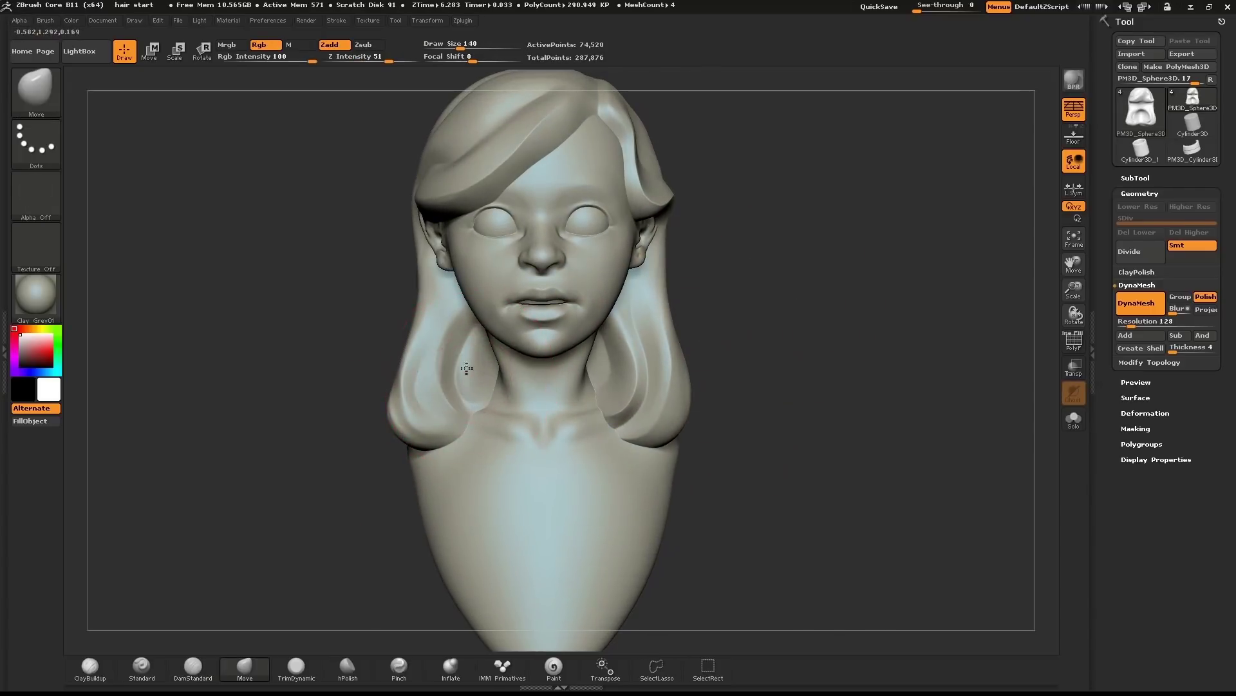
pyautogui.moveTo(470, 368); pyautogui.dragTo(453, 377)
pyautogui.moveTo(420, 423)
pyautogui.mouseDown()
pyautogui.moveTo(451, 411)
pyautogui.moveTo(418, 444)
pyautogui.mouseUp()
pyautogui.moveTo(631, 420)
pyautogui.mouseDown()
pyautogui.moveTo(599, 445)
pyautogui.moveTo(634, 393)
pyautogui.moveTo(618, 442)
pyautogui.mouseUp()
pyautogui.moveTo(640, 369)
pyautogui.keyDown('shift'); pyautogui.mouseDown()
pyautogui.moveTo(647, 386)
pyautogui.moveTo(663, 360)
pyautogui.mouseUp(); pyautogui.keyUp('shift')
# Pull the left side lock forward over the shoulder and lift the hair ends behind it with Move at draw size 244.
pyautogui.moveTo(825, 309); pyautogui.dragTo(696, 299)
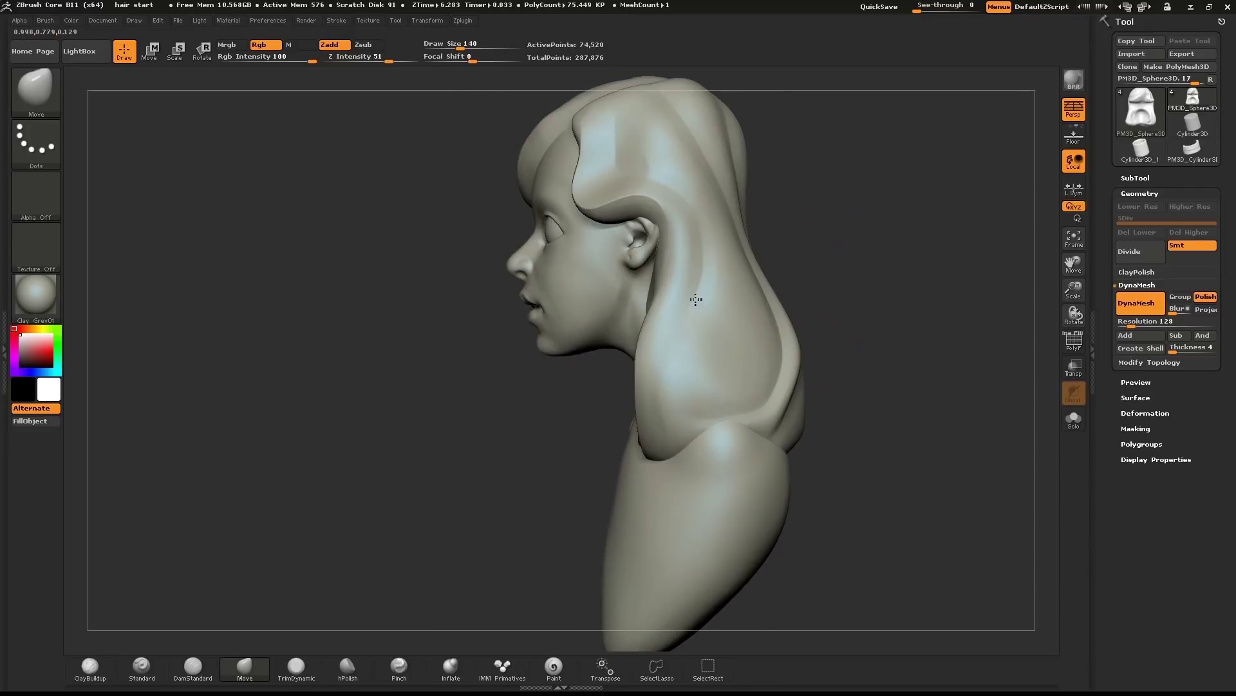
pyautogui.press('s')
pyautogui.moveTo(648, 339)
pyautogui.mouseDown()
pyautogui.moveTo(660, 341)
pyautogui.moveTo(616, 441)
pyautogui.mouseUp()
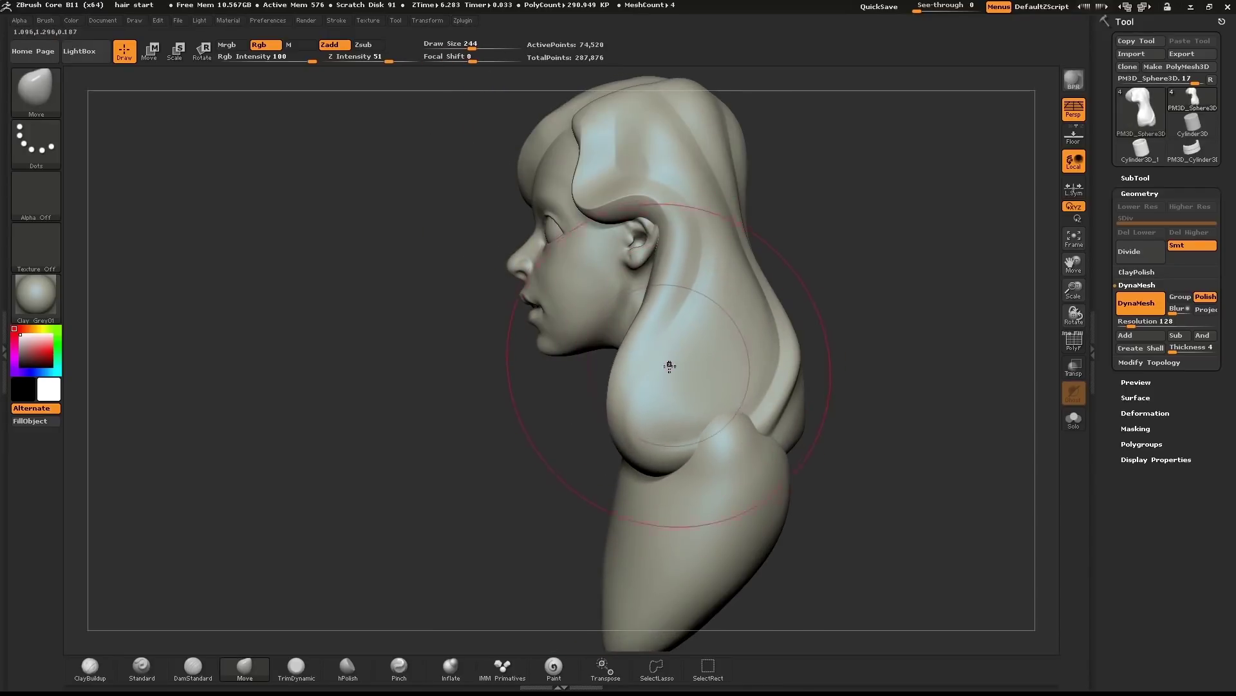
pyautogui.moveTo(723, 442); pyautogui.dragTo(746, 382)
# Reshape the hair ends around the figure's right side and back into a wavy hem with Move at draw size 230.
pyautogui.moveTo(831, 370); pyautogui.dragTo(995, 351)
pyautogui.moveTo(506, 455)
pyautogui.mouseDown()
pyautogui.moveTo(519, 456)
pyautogui.moveTo(475, 495)
pyautogui.mouseUp()
pyautogui.moveTo(711, 447); pyautogui.dragTo(694, 389)
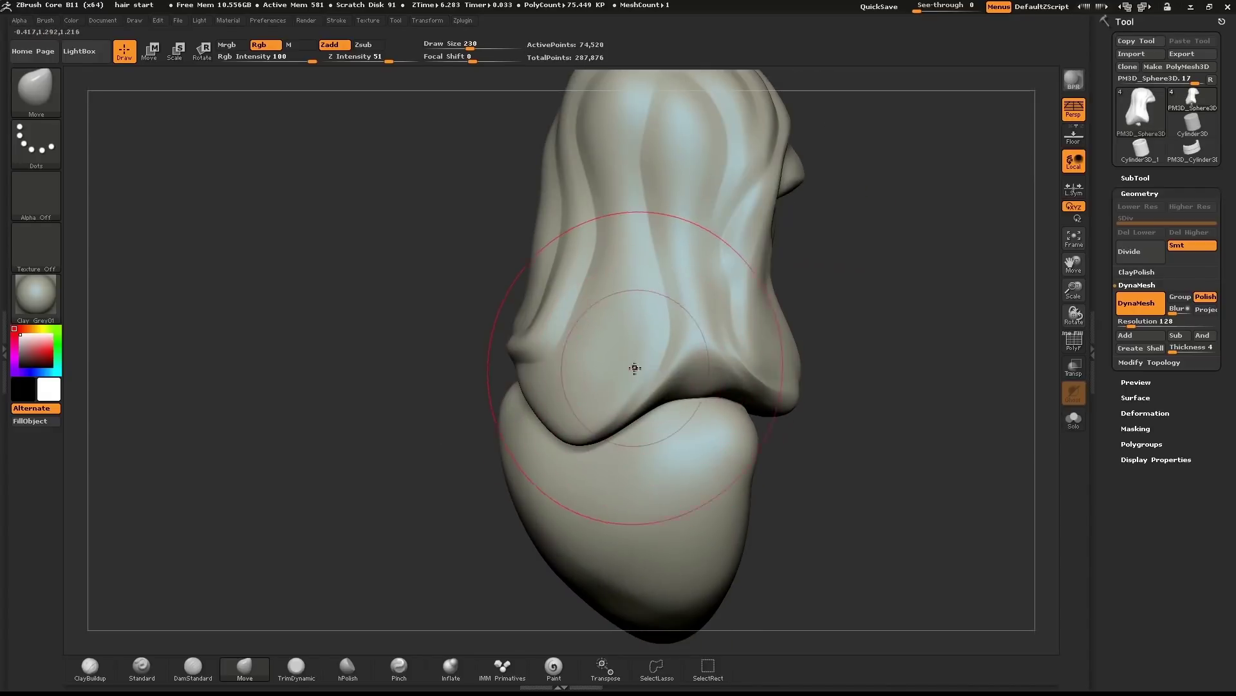
pyautogui.moveTo(662, 405); pyautogui.dragTo(765, 390, button='right')
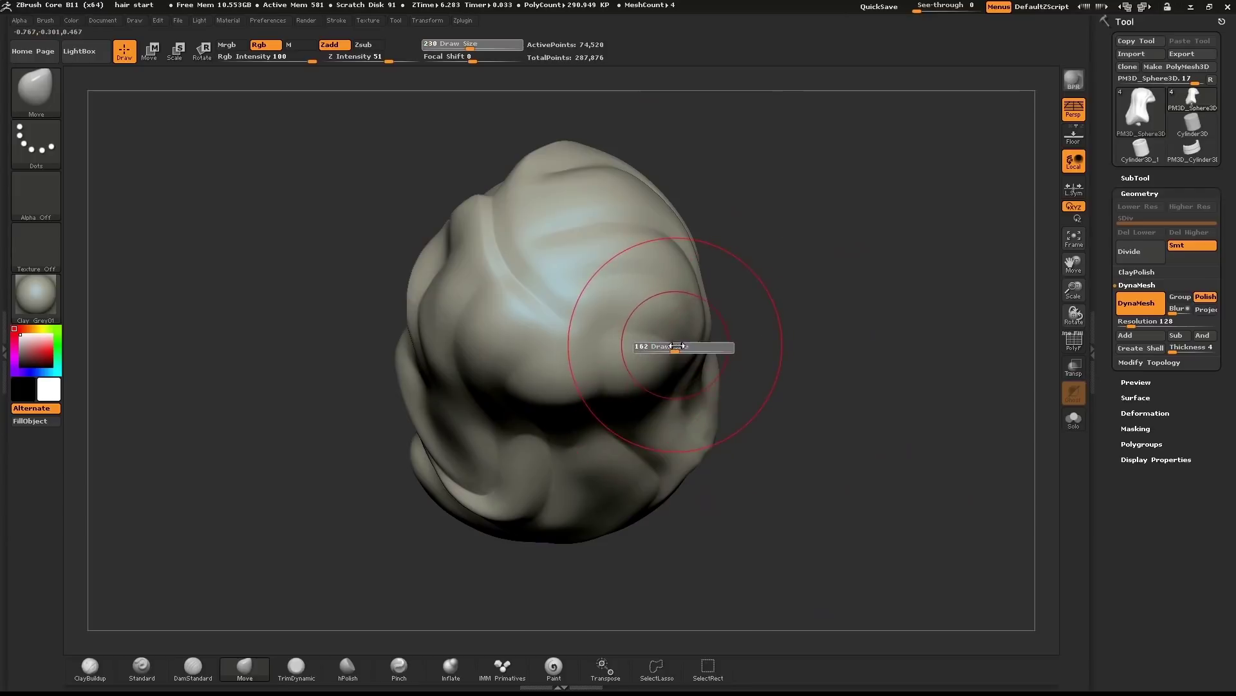
pyautogui.moveTo(829, 365); pyautogui.dragTo(830, 299, button='right')
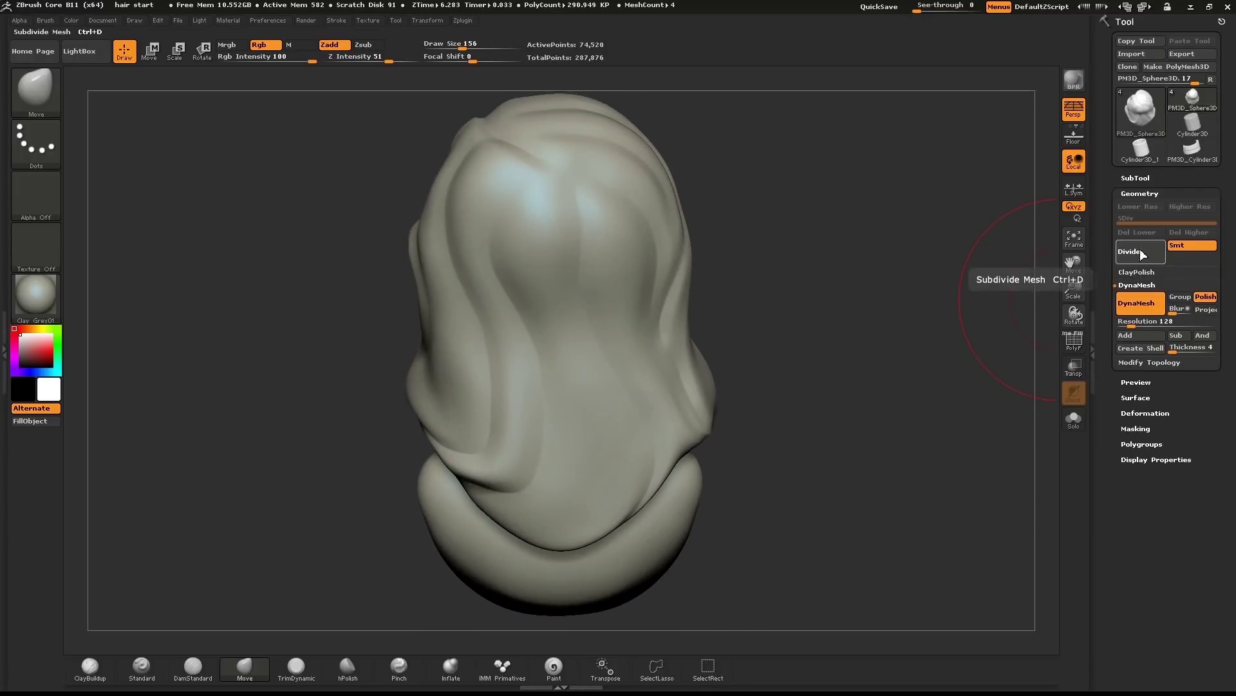
pyautogui.click(1141, 251)
pyautogui.click(1136, 206)
pyautogui.click(1192, 232)
# Apply ClayPolish to the hair to sharpen its clump edges.
pyautogui.click(1141, 272)
pyautogui.click(1138, 291)
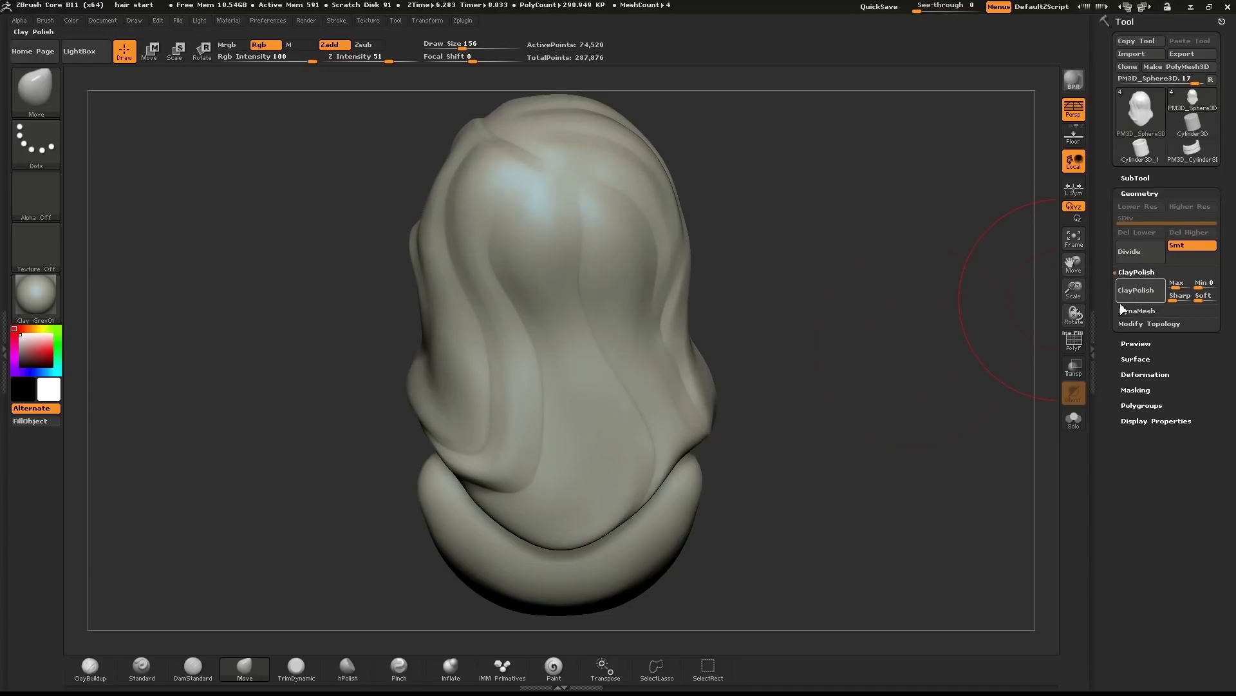
pyautogui.moveTo(831, 356)
pyautogui.mouseDown()
pyautogui.moveTo(930, 342)
pyautogui.moveTo(831, 348)
pyautogui.mouseUp()
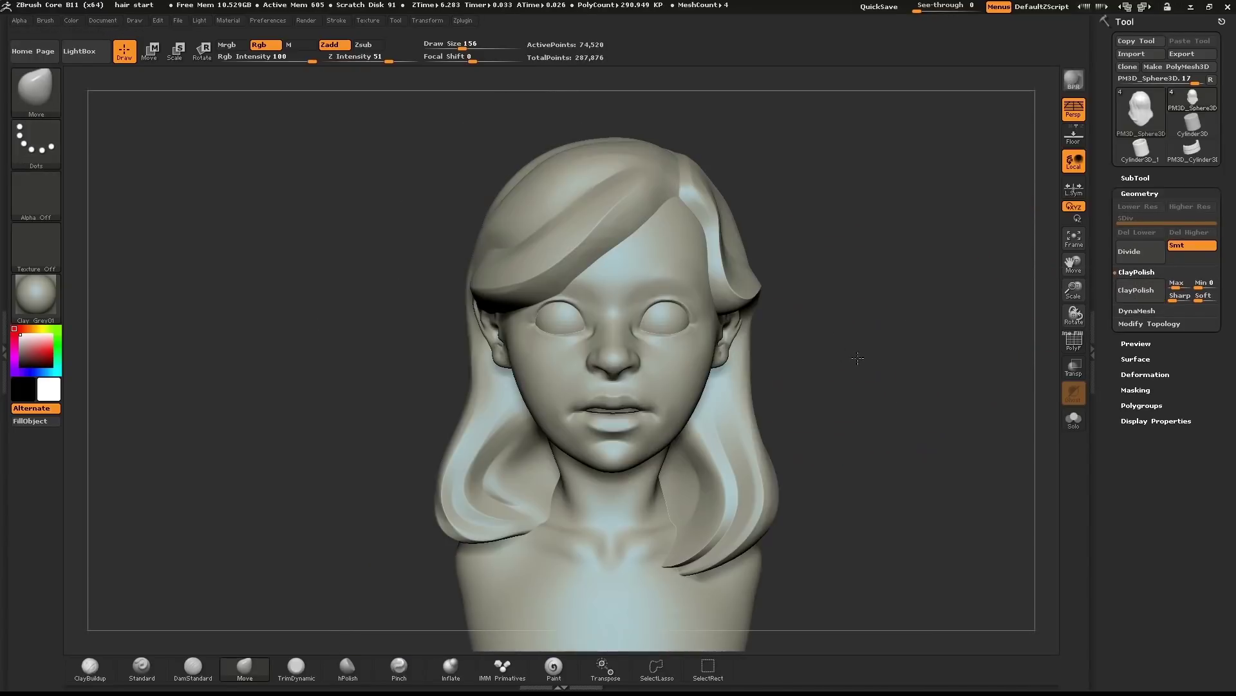
# Plane the swept fringe and crown strands with TrimDynamic at draw size 80, undoing the oversized trial strokes.
pyautogui.moveTo(845, 199)
pyautogui.mouseDown()
pyautogui.moveTo(845, 254)
pyautogui.moveTo(885, 259)
pyautogui.moveTo(847, 261)
pyautogui.mouseUp()
pyautogui.click(291, 672)
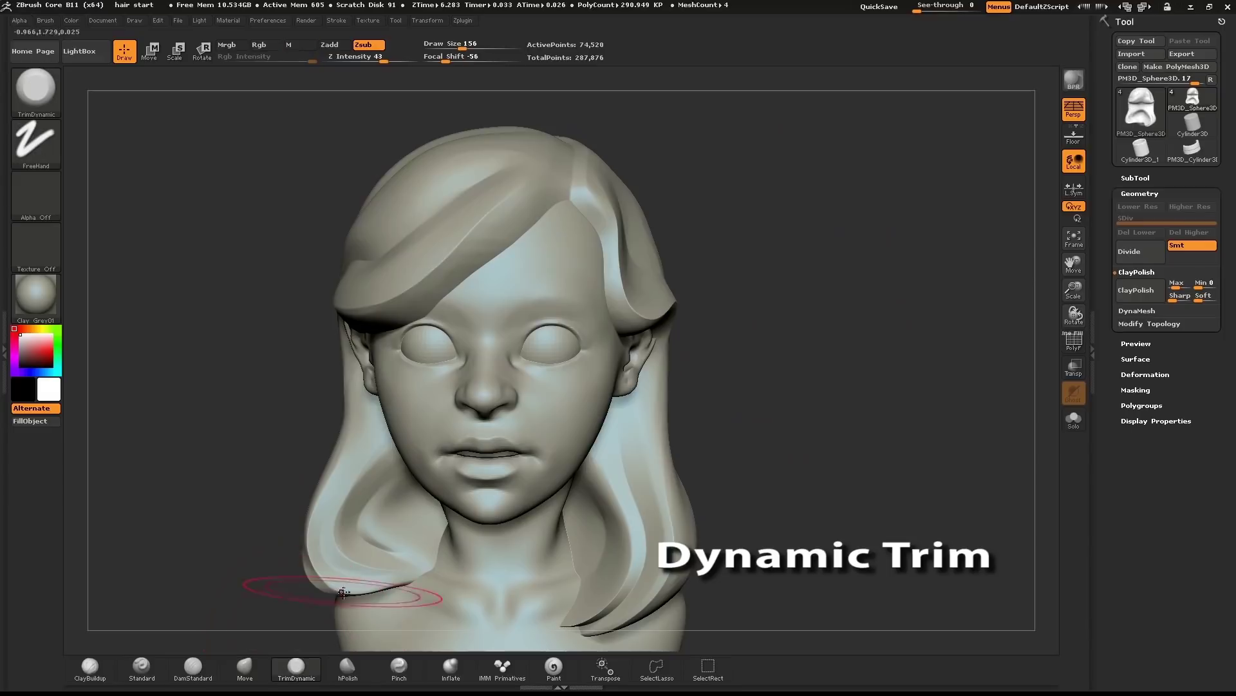
pyautogui.moveTo(266, 248); pyautogui.dragTo(320, 274)
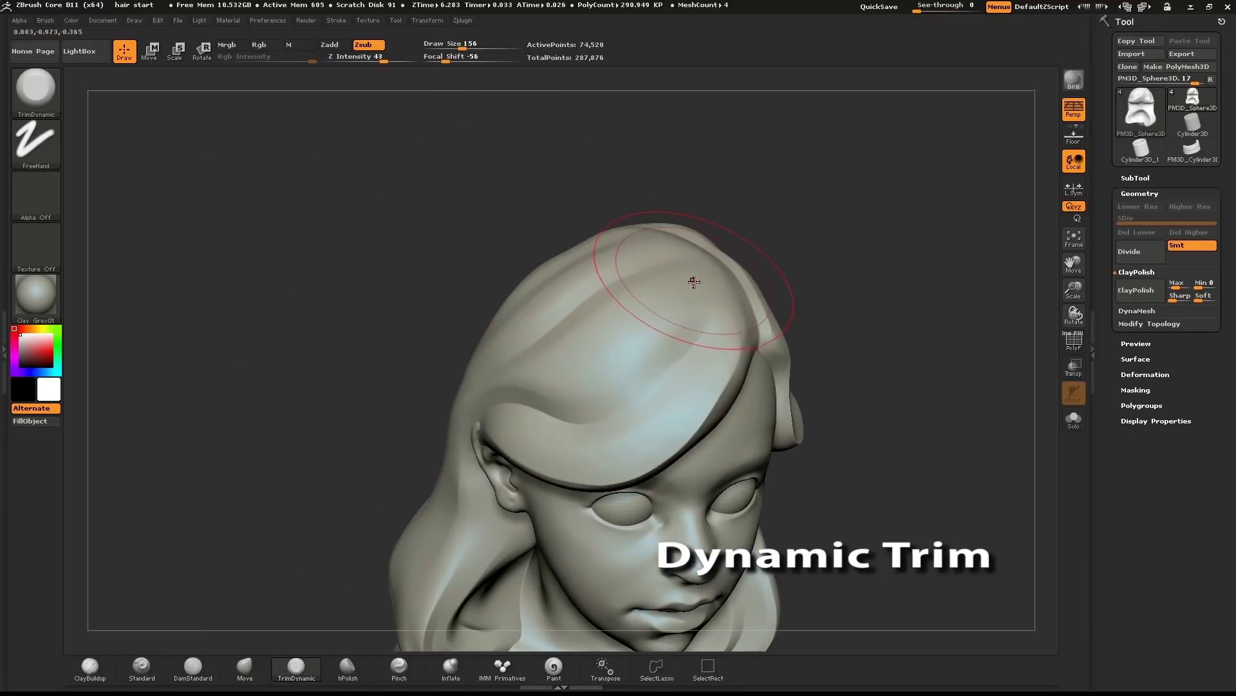
pyautogui.hotkey('ctrl', 'z')
pyautogui.moveTo(616, 331)
pyautogui.mouseDown()
pyautogui.moveTo(574, 347)
pyautogui.moveTo(624, 325)
pyautogui.mouseUp()
pyautogui.press('s')
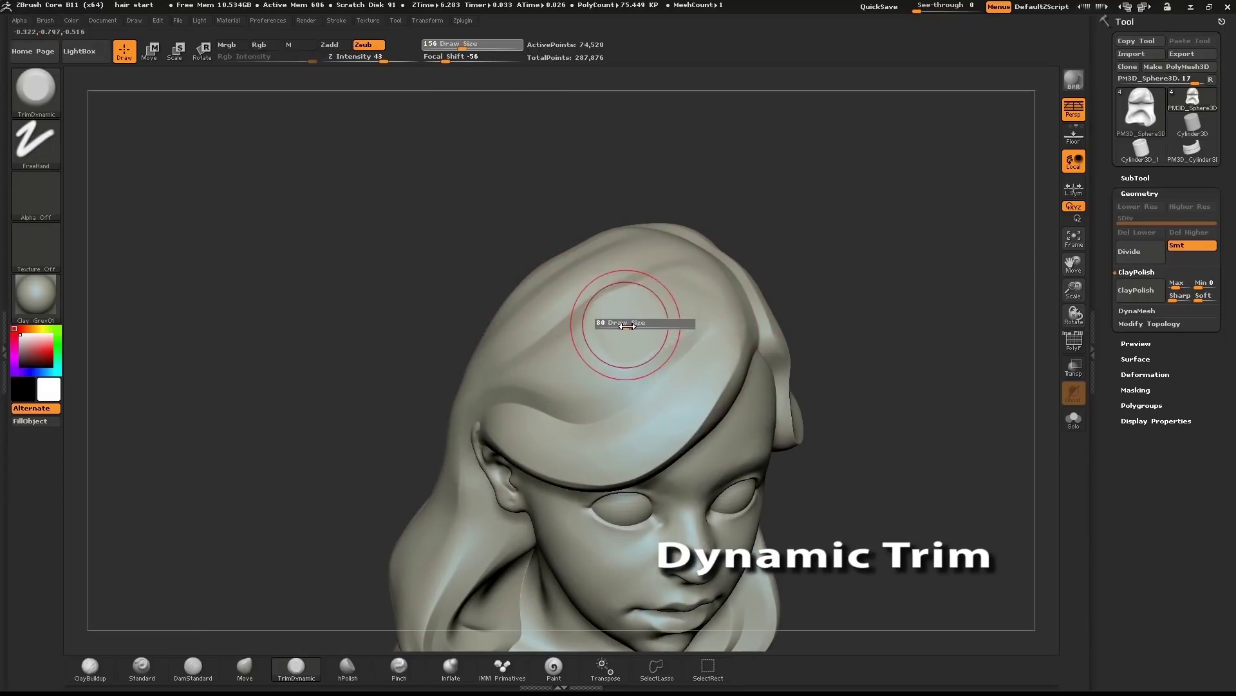
pyautogui.hotkey('ctrl', 'z')
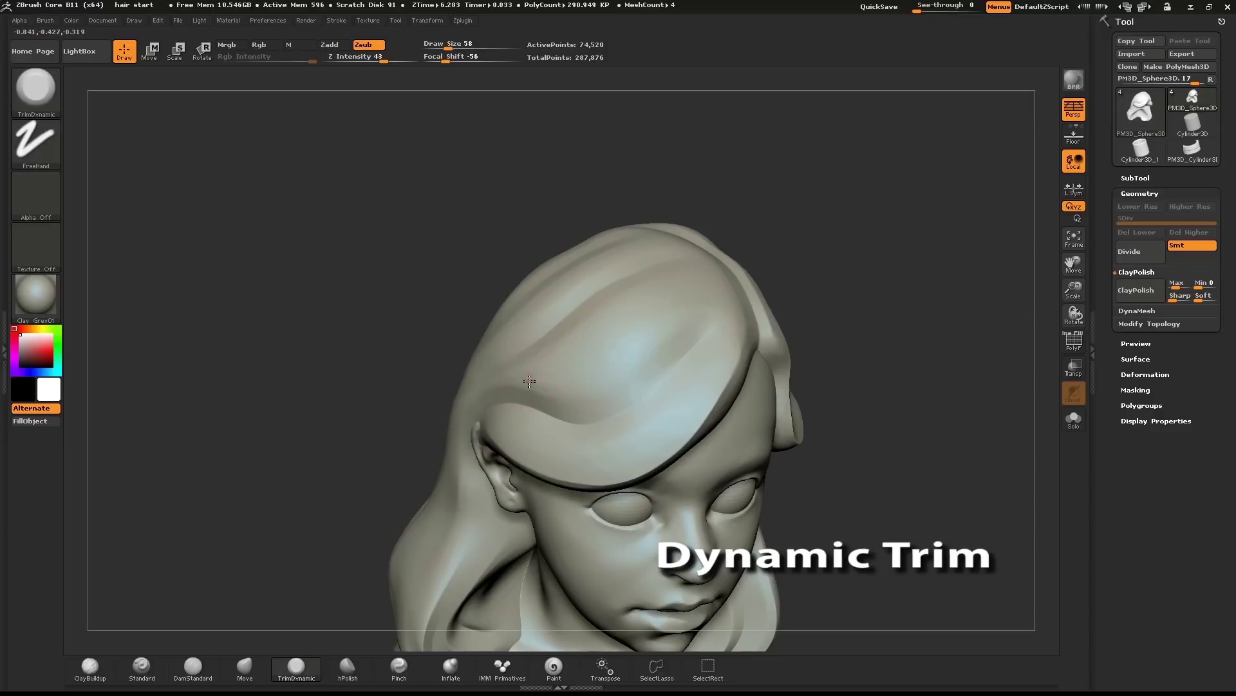
pyautogui.keyDown('shift'); pyautogui.moveTo(607, 354); pyautogui.dragTo(539, 378); pyautogui.keyUp('shift')
pyautogui.press('s')
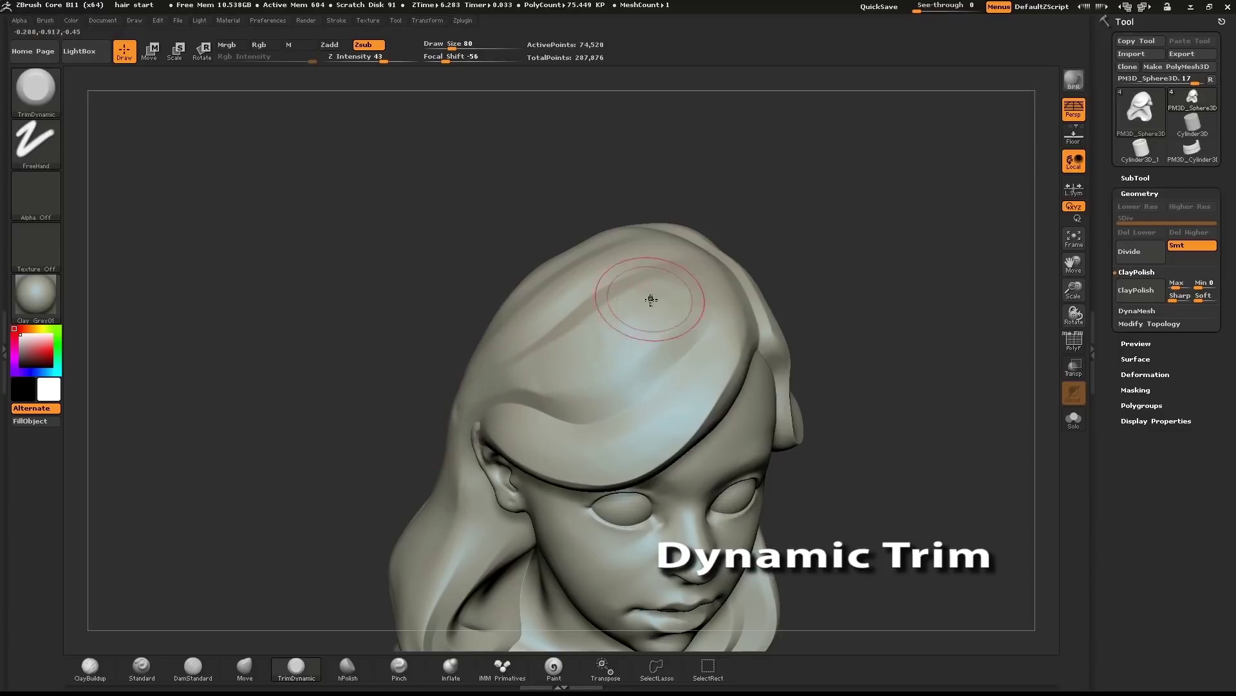
pyautogui.moveTo(821, 251)
pyautogui.mouseDown()
pyautogui.moveTo(834, 219)
pyautogui.moveTo(855, 267)
pyautogui.moveTo(736, 261)
pyautogui.mouseUp()
# Flatten the clumps down the figure's left side and back of the hair with TrimDynamic at draw size 115.
pyautogui.press('s')
pyautogui.moveTo(580, 186); pyautogui.dragTo(585, 187)
pyautogui.moveTo(811, 268)
pyautogui.mouseDown()
pyautogui.moveTo(750, 152)
pyautogui.moveTo(775, 229)
pyautogui.mouseUp()
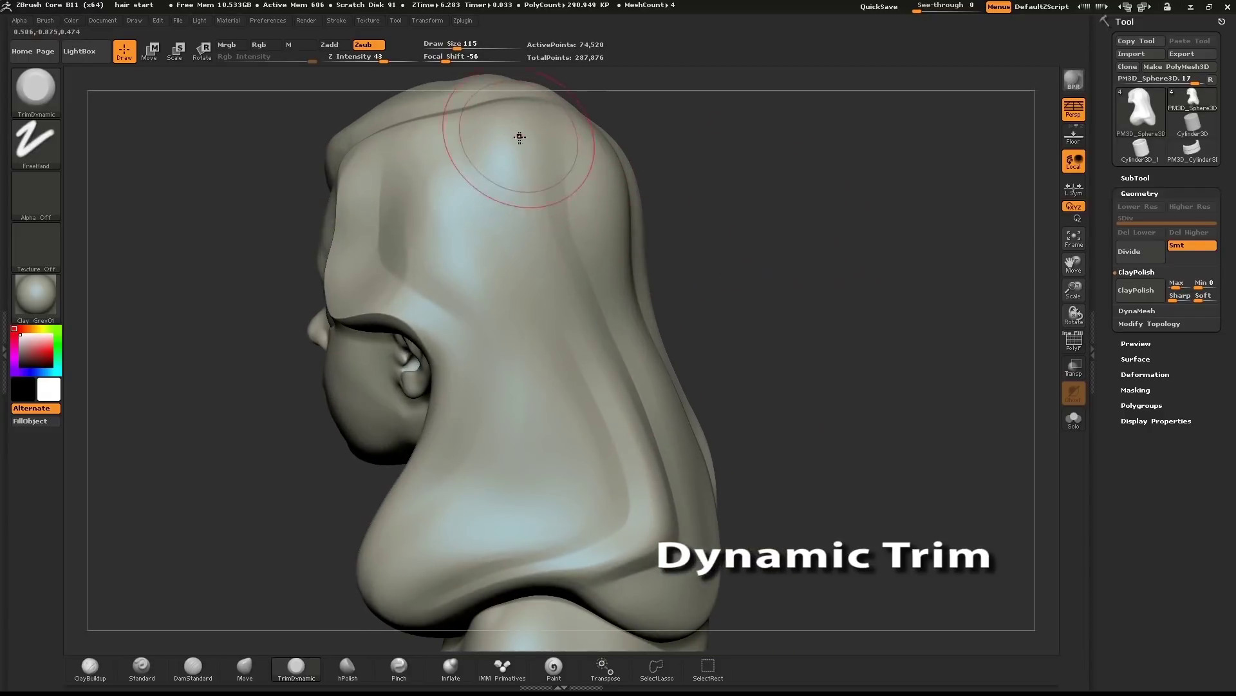
pyautogui.moveTo(525, 145); pyautogui.dragTo(534, 208)
pyautogui.moveTo(766, 246); pyautogui.dragTo(699, 226)
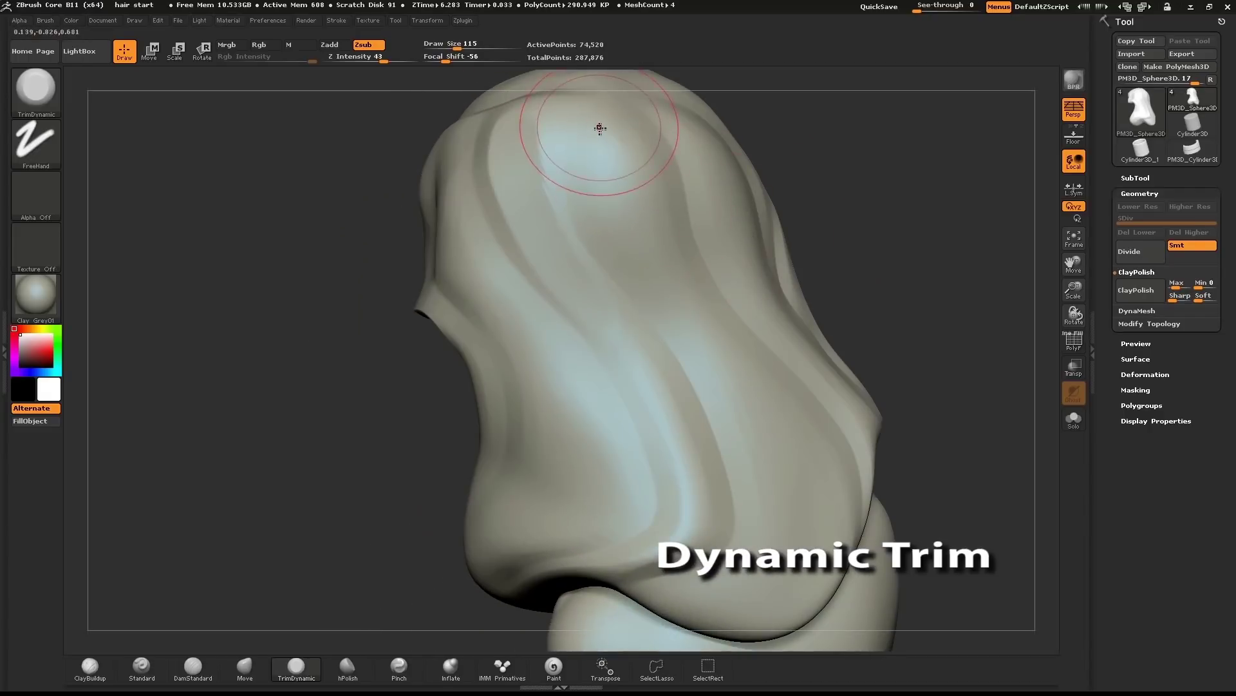
pyautogui.moveTo(601, 129); pyautogui.dragTo(629, 242)
pyautogui.moveTo(698, 377)
pyautogui.mouseDown()
pyautogui.moveTo(721, 516)
pyautogui.moveTo(631, 553)
pyautogui.mouseUp()
# Plane the long strands from the crown down the figure's right side with TrimDynamic to sharpen their edges.
pyautogui.moveTo(902, 226)
pyautogui.mouseDown()
pyautogui.moveTo(726, 245)
pyautogui.moveTo(555, 218)
pyautogui.mouseUp()
pyautogui.moveTo(479, 191)
pyautogui.mouseDown()
pyautogui.moveTo(563, 318)
pyautogui.moveTo(738, 477)
pyautogui.mouseUp()
pyautogui.moveTo(821, 262)
pyautogui.mouseDown()
pyautogui.moveTo(798, 251)
pyautogui.moveTo(876, 218)
pyautogui.moveTo(843, 223)
pyautogui.mouseUp()
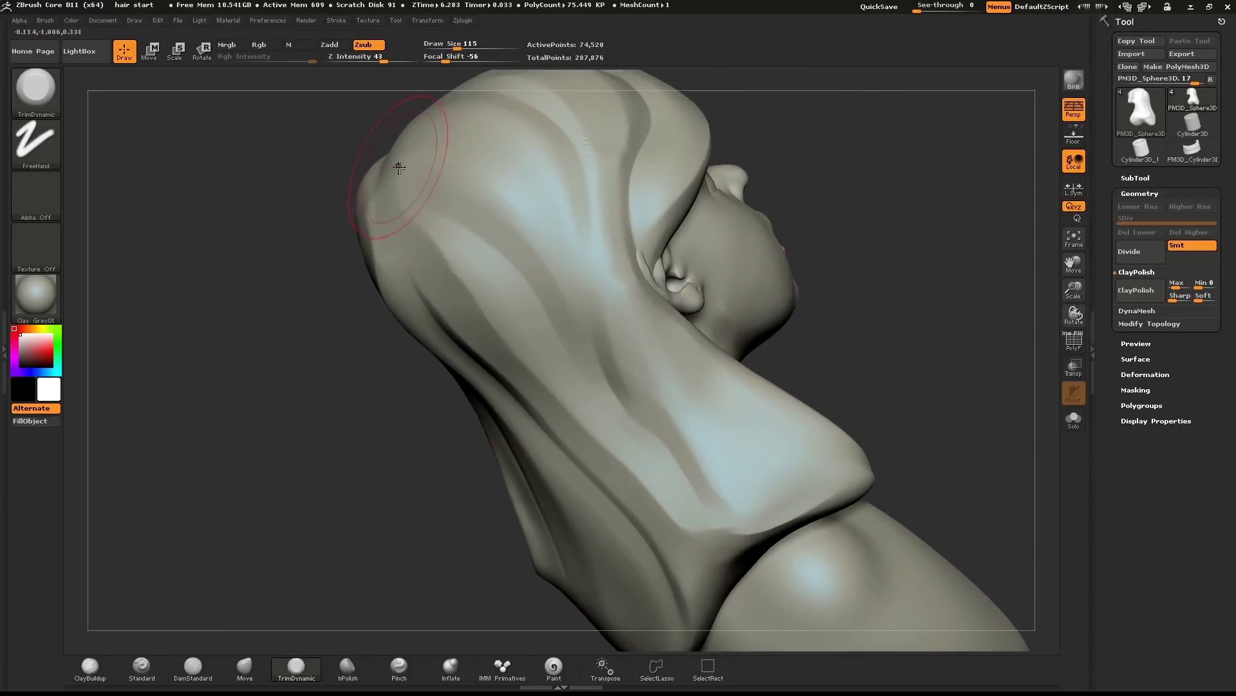
pyautogui.moveTo(455, 161); pyautogui.dragTo(601, 397)
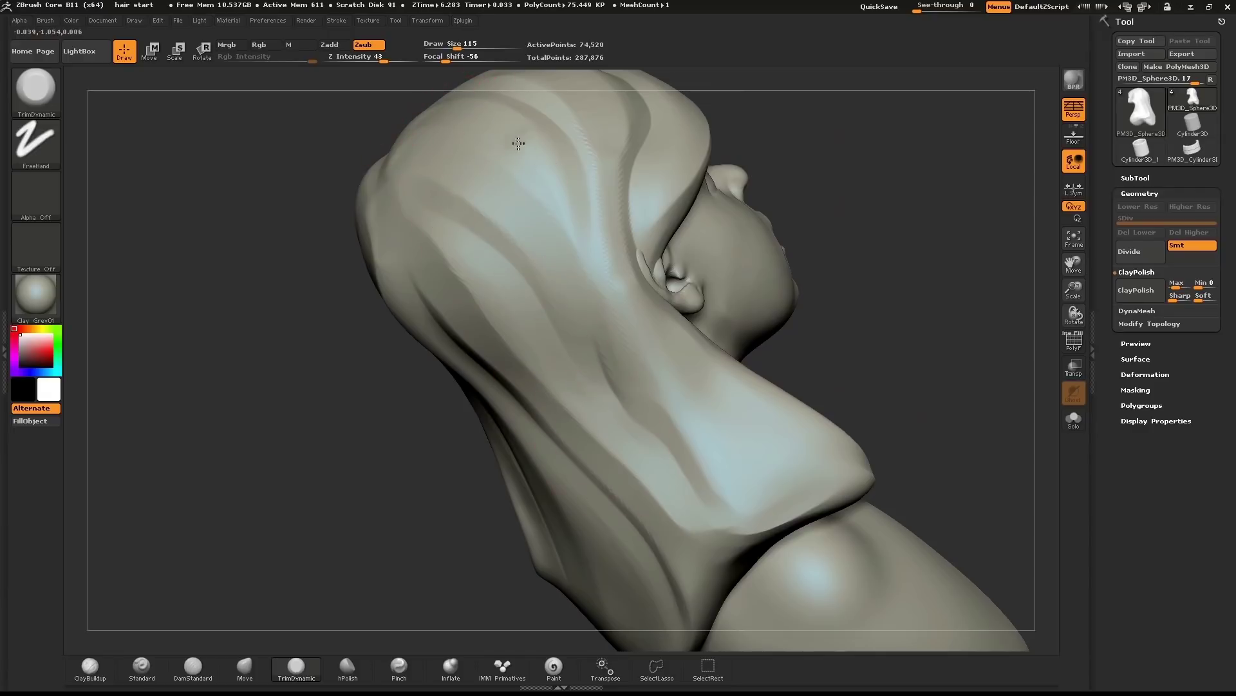
pyautogui.moveTo(506, 133); pyautogui.dragTo(674, 501)
pyautogui.moveTo(622, 300); pyautogui.dragTo(749, 453)
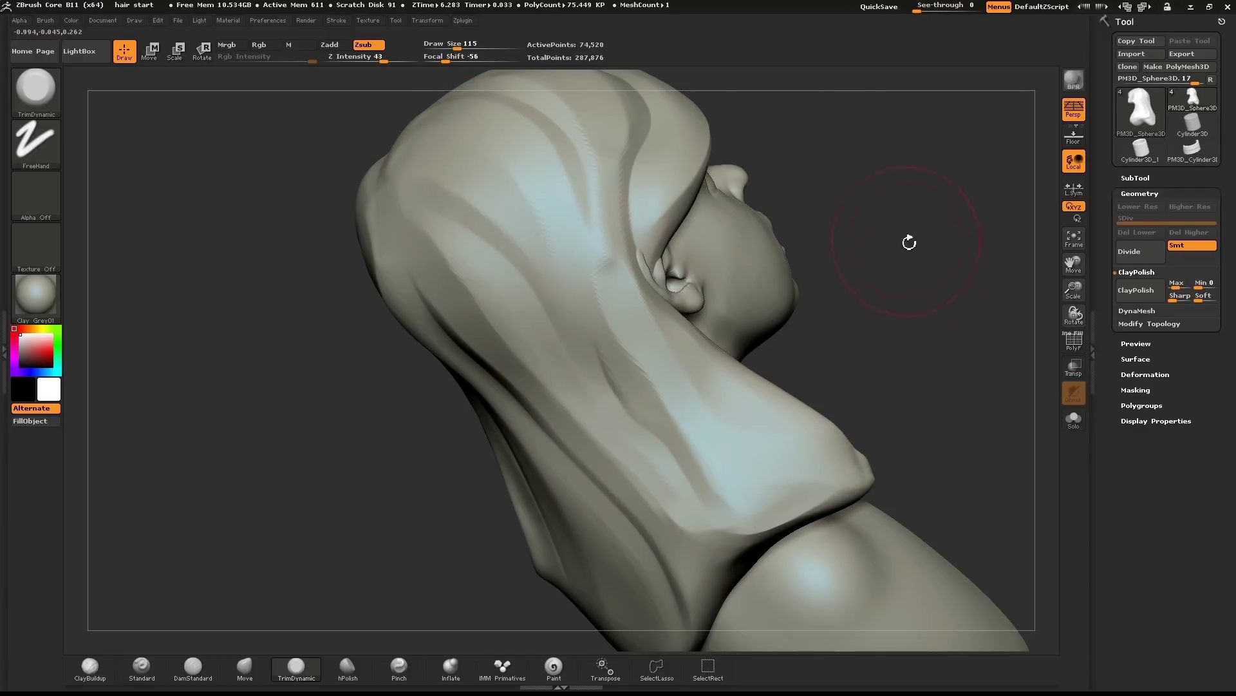
# Update the hair's DynaMesh to redistribute its polygons.
pyautogui.keyDown('alt'); pyautogui.moveTo(919, 259); pyautogui.dragTo(842, 403); pyautogui.keyUp('alt')
pyautogui.moveTo(881, 303); pyautogui.dragTo(924, 286)
pyautogui.keyDown('ctrl'); pyautogui.moveTo(721, 325); pyautogui.dragTo(866, 219); pyautogui.keyUp('ctrl')
# Adjust the swept fringe over the forehead and right temple with Move at draw size 191.
pyautogui.moveTo(727, 354)
pyautogui.mouseDown()
pyautogui.moveTo(889, 348)
pyautogui.moveTo(846, 277)
pyautogui.moveTo(850, 341)
pyautogui.mouseUp()
pyautogui.press('s')
pyautogui.moveTo(637, 280); pyautogui.dragTo(644, 276)
pyautogui.moveTo(917, 210)
pyautogui.mouseDown()
pyautogui.moveTo(883, 230)
pyautogui.moveTo(892, 225)
pyautogui.mouseUp()
pyautogui.press('b')
pyautogui.press('m')
pyautogui.press('v')
pyautogui.moveTo(410, 230); pyautogui.dragTo(423, 224)
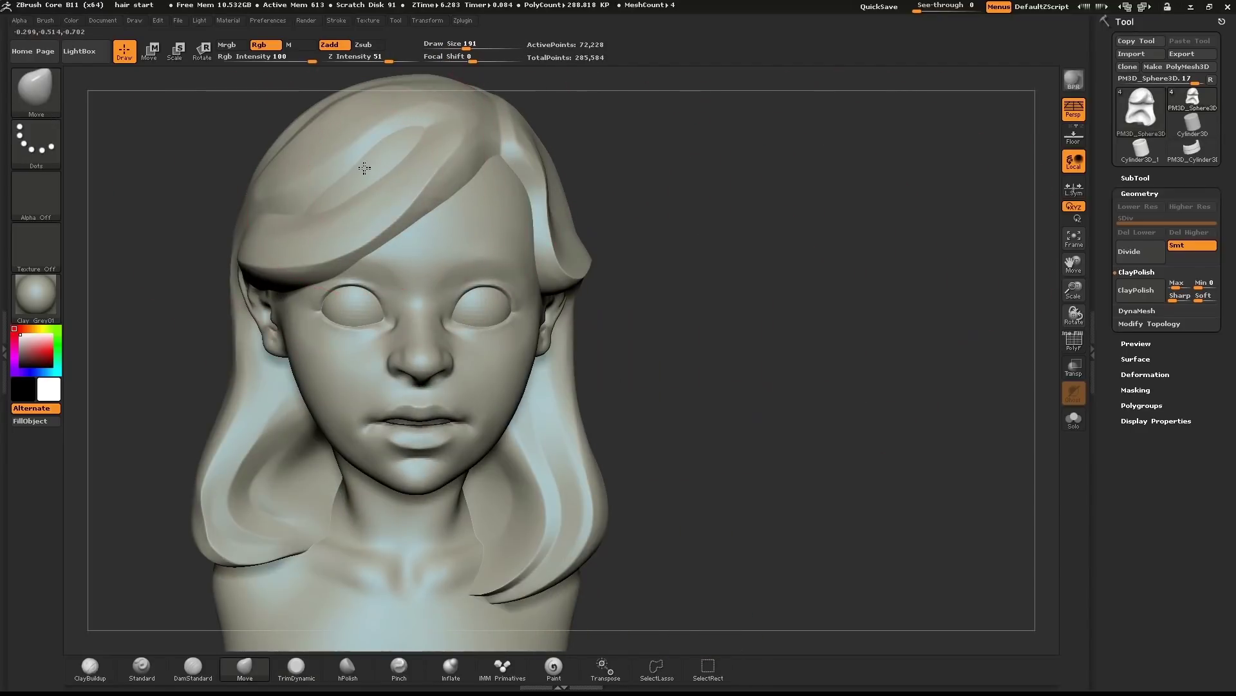
pyautogui.moveTo(176, 320)
pyautogui.mouseDown()
pyautogui.moveTo(248, 303)
pyautogui.moveTo(302, 270)
pyautogui.moveTo(255, 283)
pyautogui.moveTo(234, 266)
pyautogui.moveTo(265, 254)
pyautogui.moveTo(277, 265)
pyautogui.mouseUp()
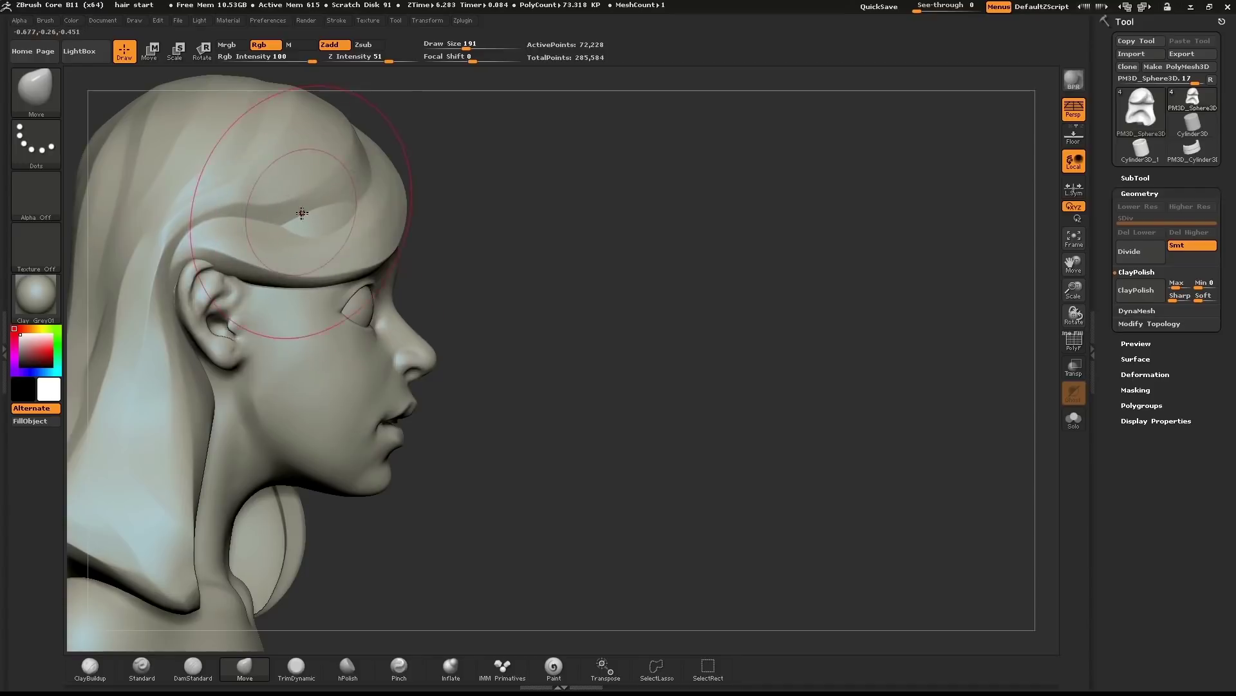
pyautogui.moveTo(577, 186); pyautogui.dragTo(516, 194, button='right')
pyautogui.moveTo(737, 277); pyautogui.dragTo(803, 291, button='right')
pyautogui.moveTo(566, 530); pyautogui.dragTo(816, 424, button='right')
pyautogui.moveTo(549, 322); pyautogui.dragTo(778, 342, button='right')
# Pull the lower hair lengths and ends into a more flowing shape with Move.
pyautogui.moveTo(698, 433); pyautogui.dragTo(647, 446)
pyautogui.moveTo(693, 479); pyautogui.dragTo(652, 496)
pyautogui.moveTo(696, 480); pyautogui.dragTo(654, 502)
pyautogui.moveTo(747, 526); pyautogui.dragTo(747, 505)
pyautogui.moveTo(699, 409); pyautogui.dragTo(669, 418)
pyautogui.moveTo(963, 268); pyautogui.dragTo(987, 322)
pyautogui.moveTo(986, 322); pyautogui.dragTo(821, 341, button='right')
pyautogui.keyDown('alt'); pyautogui.moveTo(1006, 410); pyautogui.dragTo(951, 182); pyautogui.keyUp('alt')
# Refine the hair silhouette with Move using a smaller brush at draw size 93.
pyautogui.press('s')
pyautogui.moveTo(508, 337)
pyautogui.mouseDown()
pyautogui.moveTo(465, 340)
pyautogui.moveTo(425, 361)
pyautogui.moveTo(429, 385)
pyautogui.moveTo(397, 383)
pyautogui.mouseUp()
pyautogui.moveTo(897, 307)
pyautogui.keyDown('shift'); pyautogui.mouseDown()
pyautogui.moveTo(907, 287)
pyautogui.moveTo(844, 273)
pyautogui.moveTo(858, 339)
pyautogui.moveTo(792, 329)
pyautogui.moveTo(827, 323)
pyautogui.mouseUp(); pyautogui.keyUp('shift')
pyautogui.press('s')
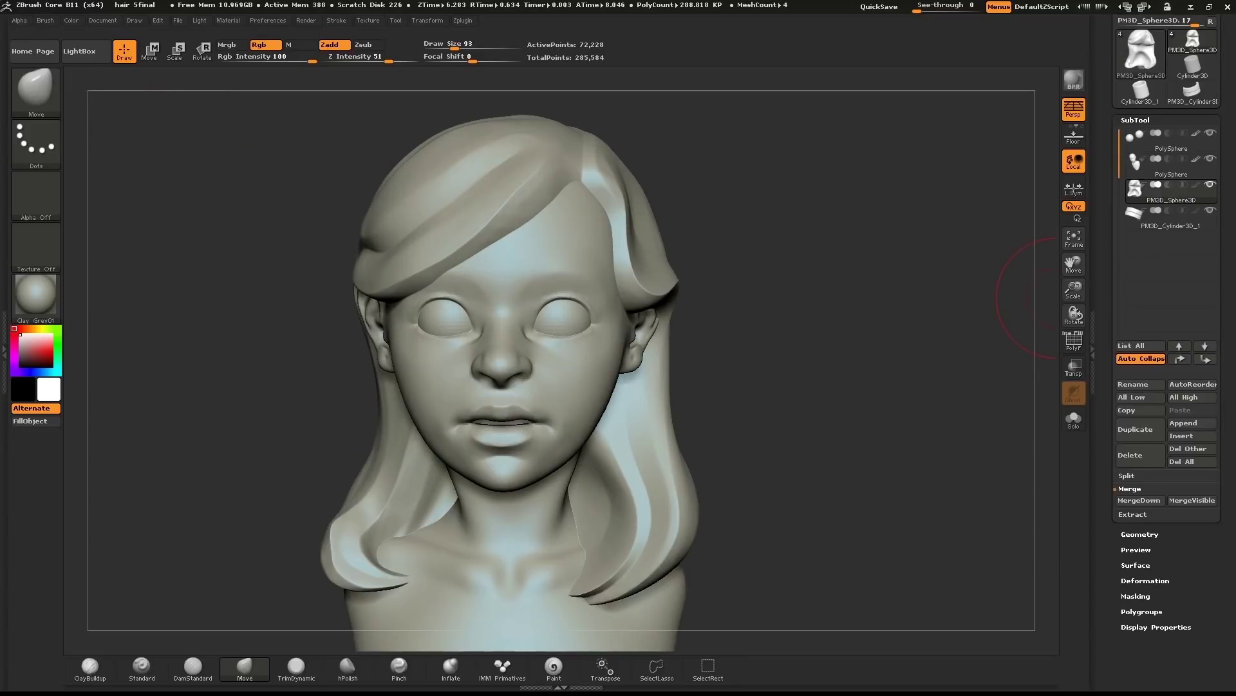
# Carve the hair part from the forehead over the crown with DamStandard at draw size 93, and update the DynaMesh.
pyautogui.moveTo(840, 282); pyautogui.dragTo(838, 289)
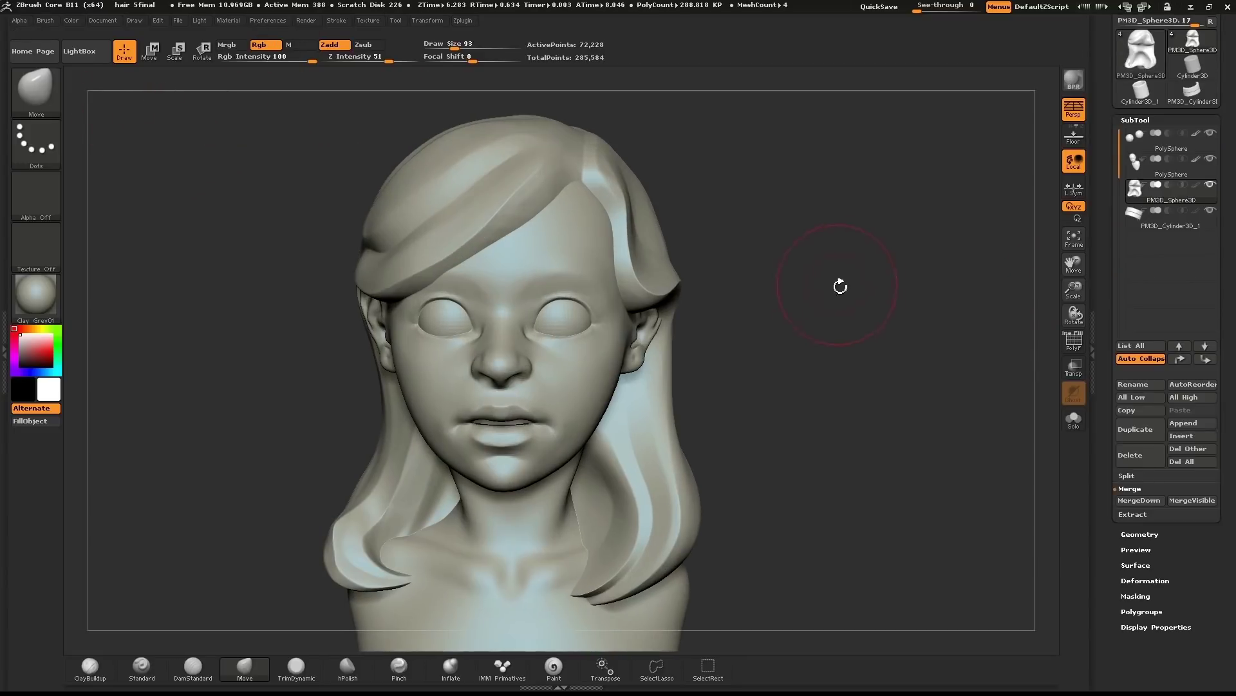
pyautogui.click(194, 672)
pyautogui.keyDown('alt'); pyautogui.moveTo(760, 267); pyautogui.dragTo(708, 347); pyautogui.keyUp('alt')
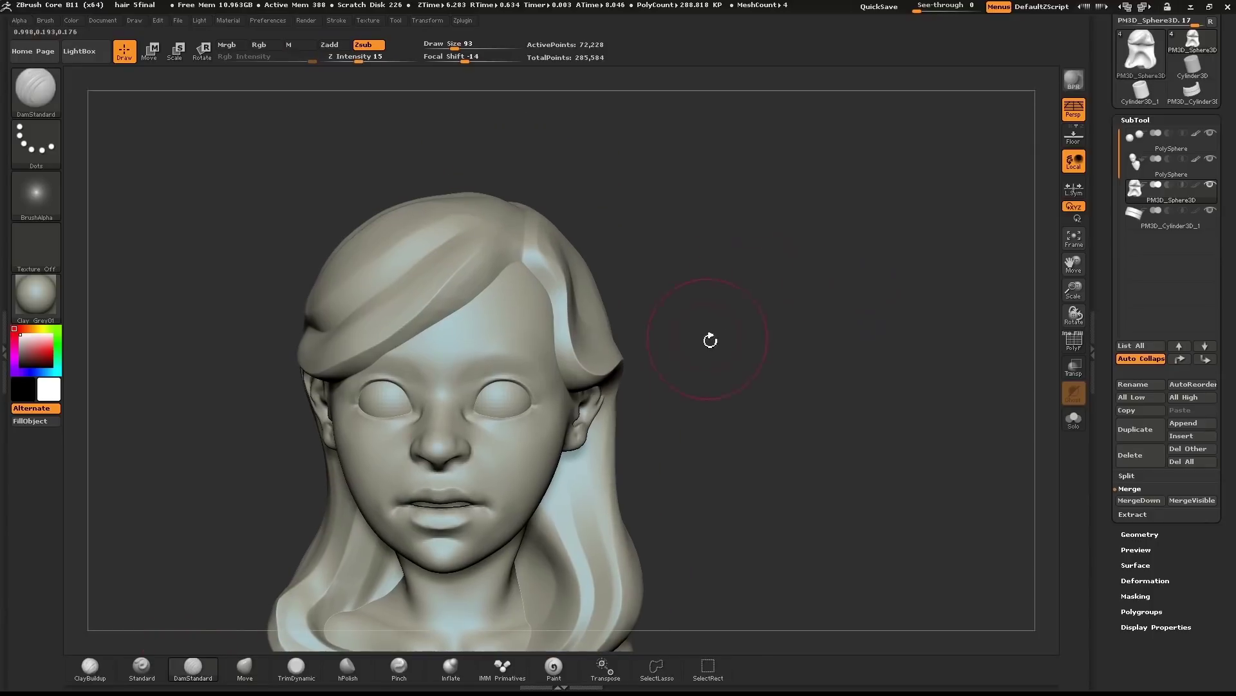
pyautogui.moveTo(828, 240)
pyautogui.mouseDown()
pyautogui.moveTo(749, 242)
pyautogui.moveTo(845, 273)
pyautogui.mouseUp()
pyautogui.moveTo(845, 193)
pyautogui.mouseDown()
pyautogui.moveTo(851, 273)
pyautogui.moveTo(789, 184)
pyautogui.moveTo(839, 268)
pyautogui.mouseUp()
pyautogui.moveTo(479, 444); pyautogui.dragTo(578, 321)
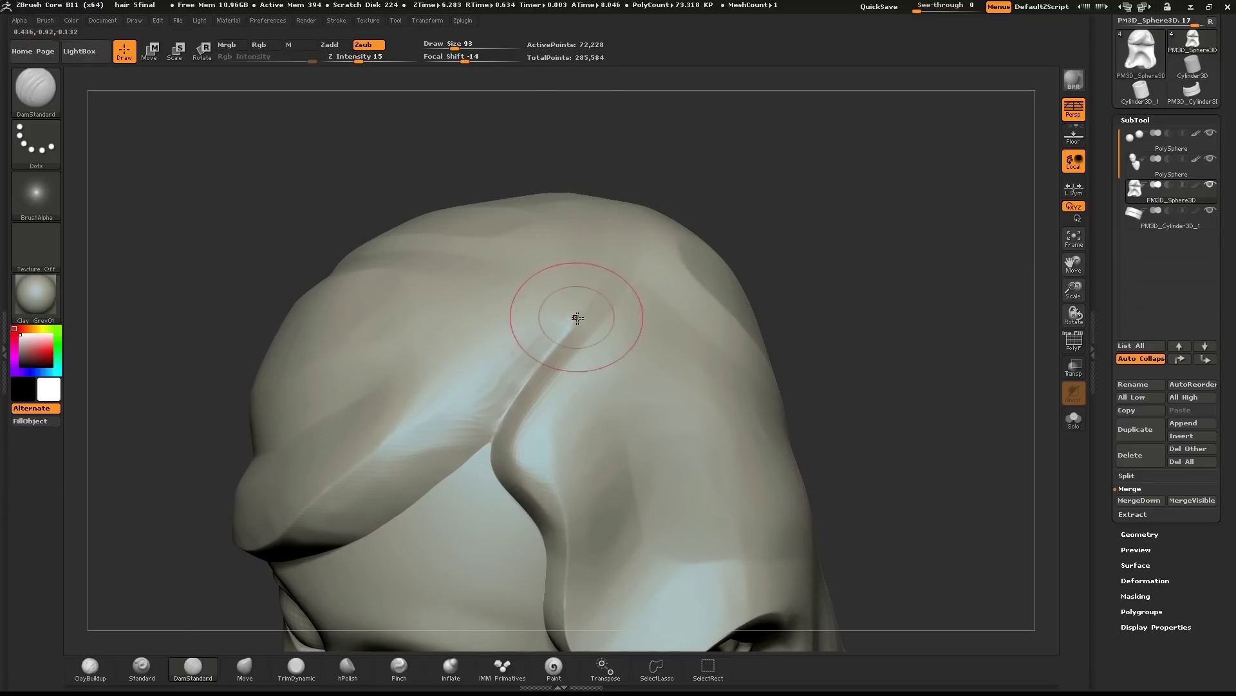
pyautogui.moveTo(611, 268); pyautogui.dragTo(619, 241)
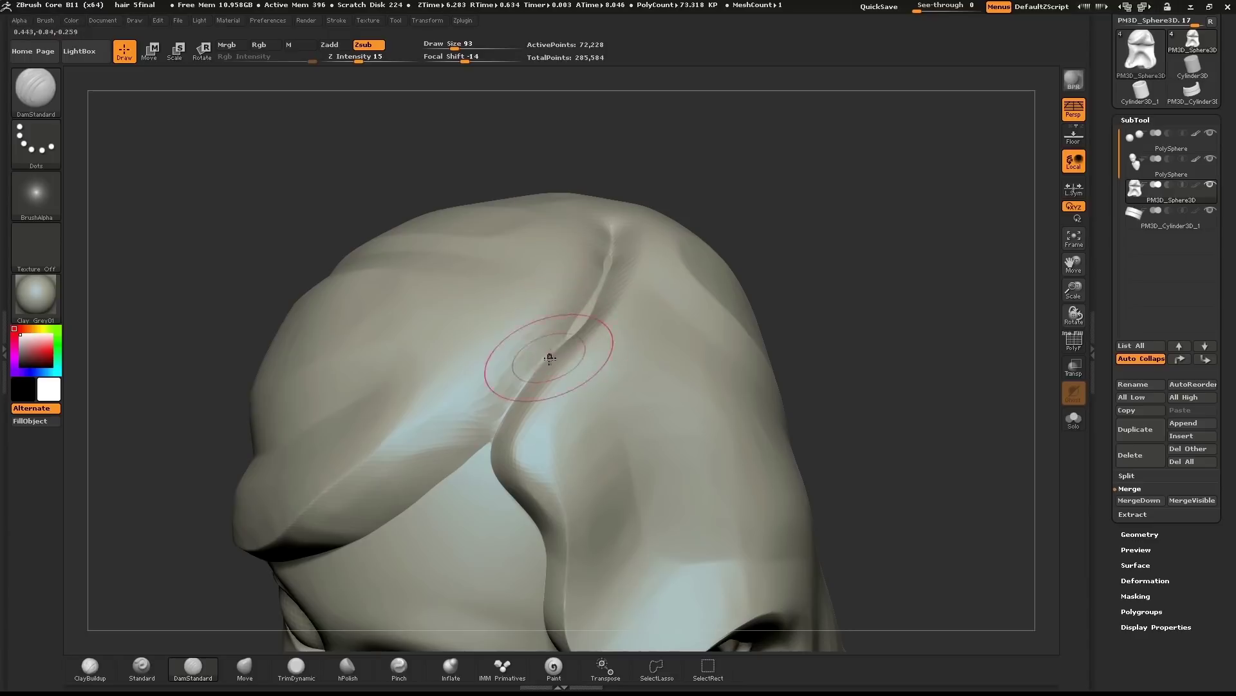
pyautogui.moveTo(485, 463); pyautogui.dragTo(472, 457)
pyautogui.keyDown('ctrl'); pyautogui.moveTo(783, 329); pyautogui.dragTo(878, 229); pyautogui.keyUp('ctrl')
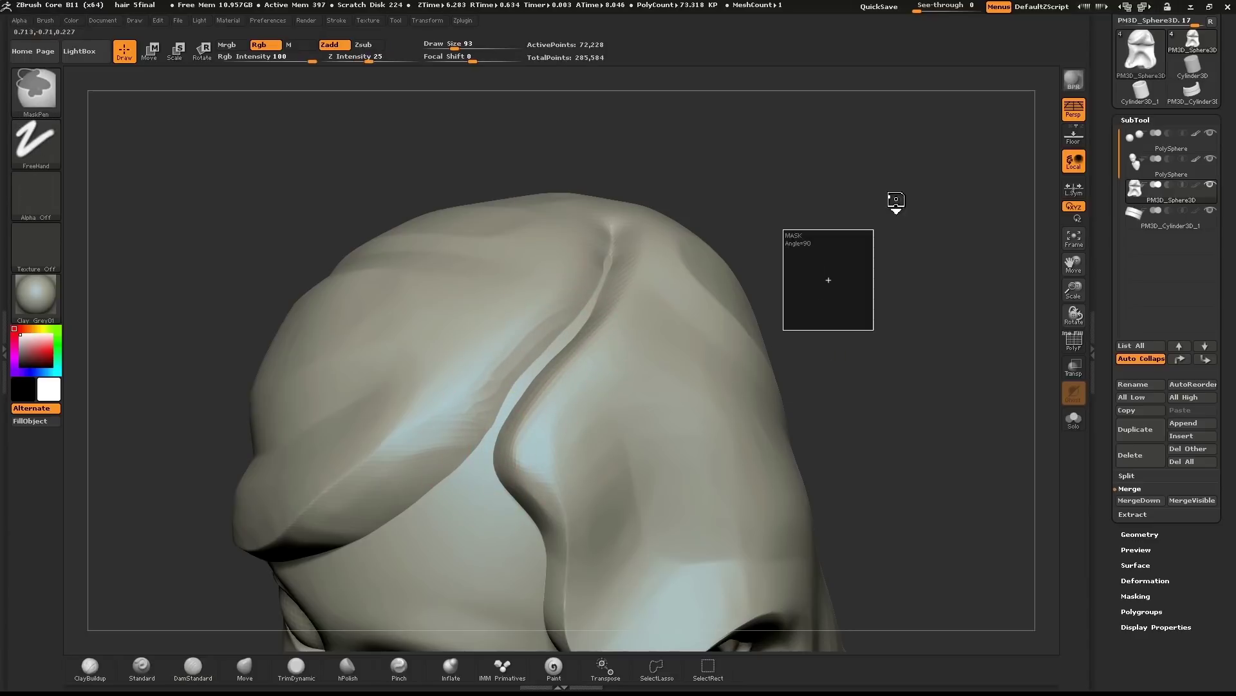
# Carve a curved groove down the left side hair behind the ear with DamStandard and update the hair's DynaMesh.
pyautogui.moveTo(864, 293)
pyautogui.keyDown('shift'); pyautogui.mouseDown()
pyautogui.moveTo(892, 287)
pyautogui.moveTo(724, 365)
pyautogui.moveTo(789, 273)
pyautogui.moveTo(839, 347)
pyautogui.moveTo(868, 206)
pyautogui.moveTo(895, 227)
pyautogui.moveTo(934, 226)
pyautogui.moveTo(917, 231)
pyautogui.mouseUp(); pyautogui.keyUp('shift')
pyautogui.moveTo(893, 339)
pyautogui.keyDown('alt'); pyautogui.mouseDown()
pyautogui.moveTo(977, 196)
pyautogui.moveTo(935, 245)
pyautogui.moveTo(809, 324)
pyautogui.moveTo(685, 242)
pyautogui.moveTo(676, 300)
pyautogui.mouseUp(); pyautogui.keyUp('alt')
pyautogui.hotkey('ctrl', 'z')
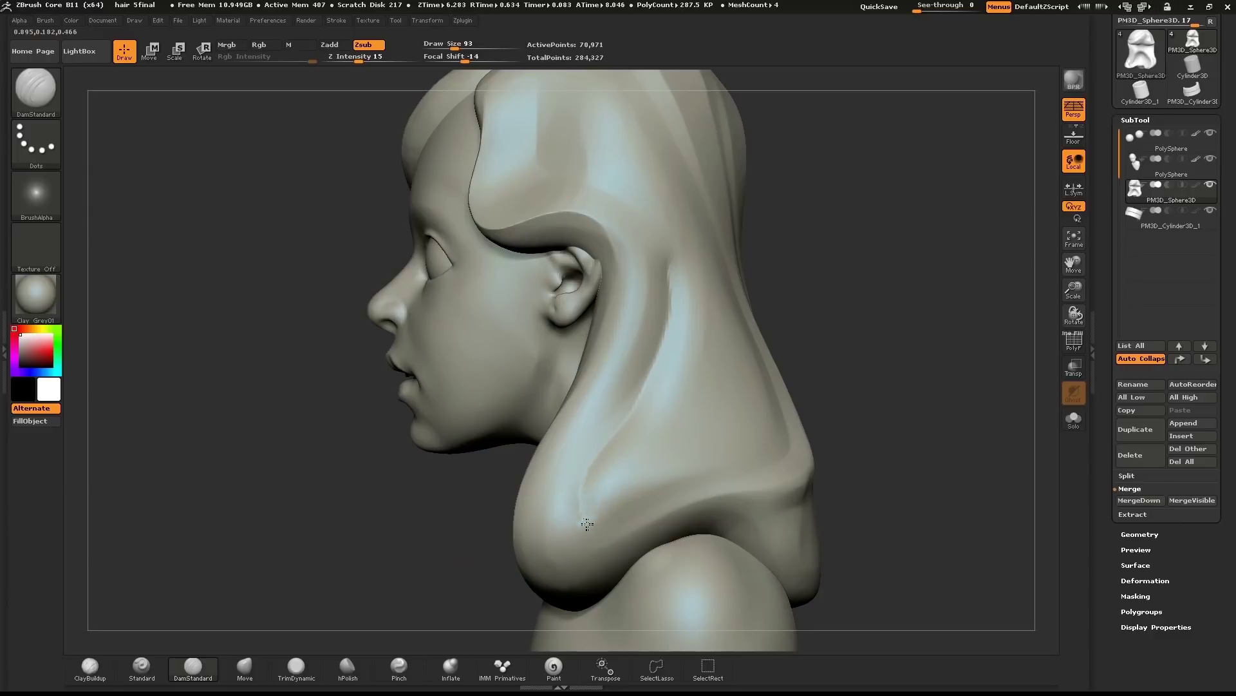
pyautogui.moveTo(822, 287); pyautogui.dragTo(734, 354)
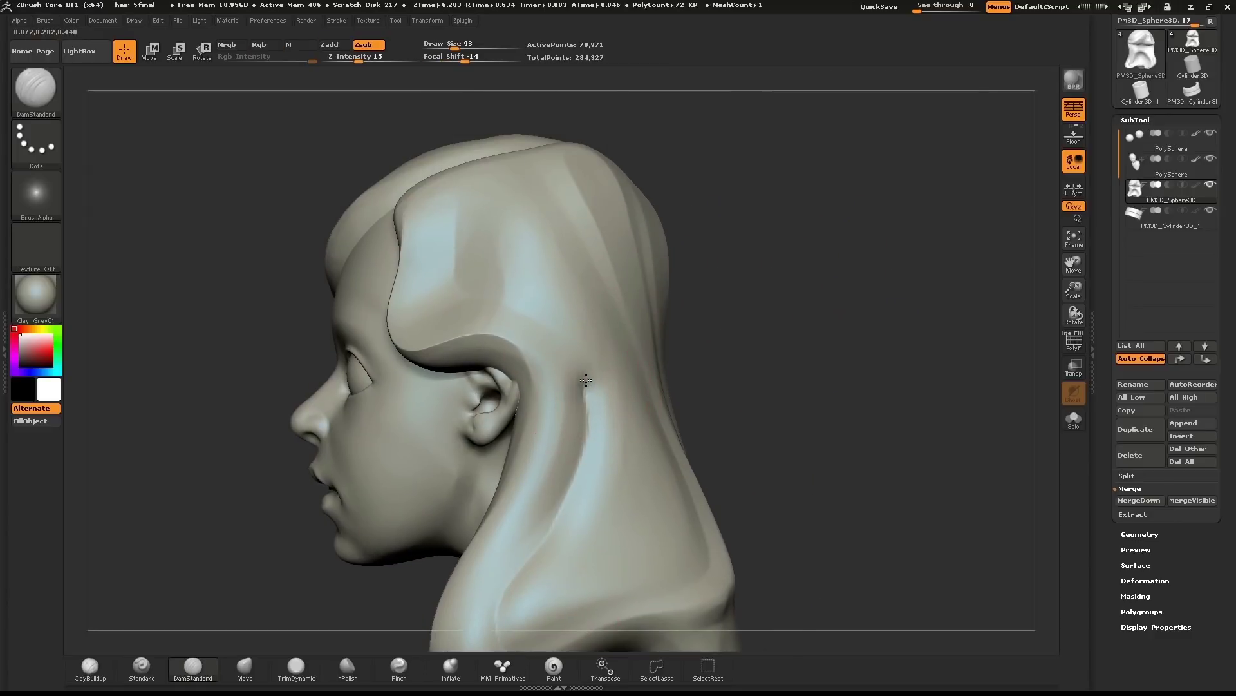
pyautogui.moveTo(567, 351); pyautogui.dragTo(544, 335)
pyautogui.moveTo(921, 329)
pyautogui.mouseDown()
pyautogui.moveTo(838, 342)
pyautogui.moveTo(856, 303)
pyautogui.mouseUp()
pyautogui.keyDown('ctrl'); pyautogui.moveTo(912, 311); pyautogui.dragTo(949, 249); pyautogui.keyUp('ctrl')
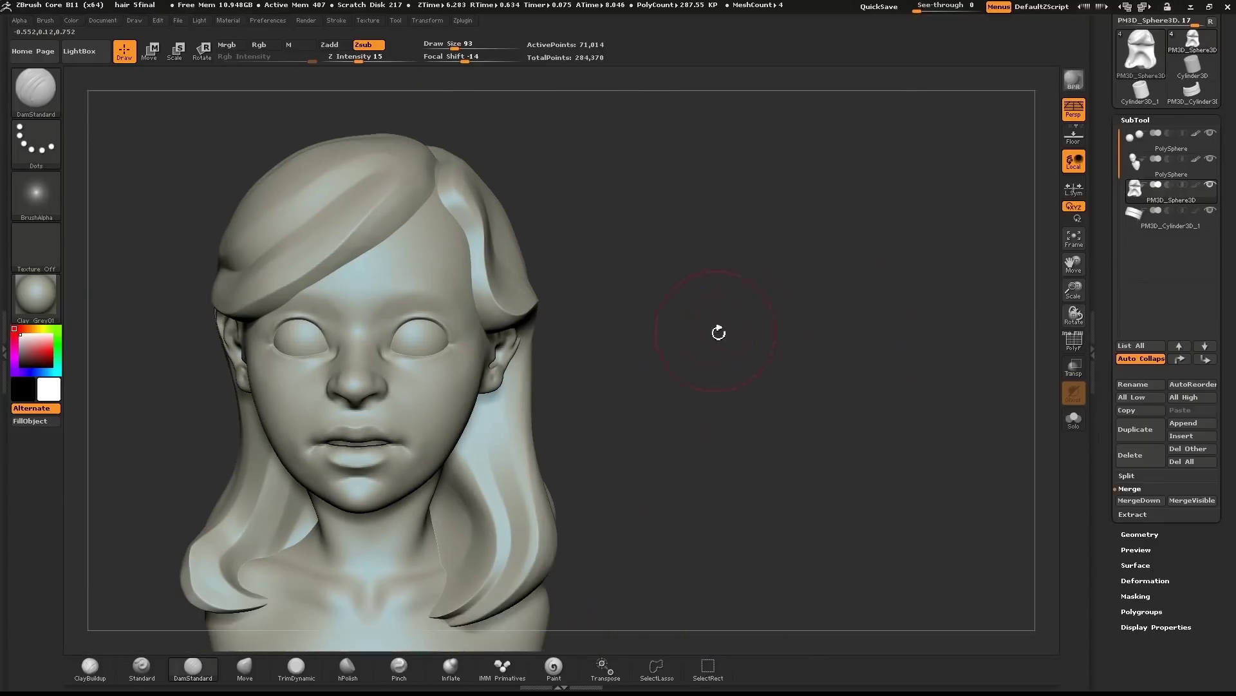
# Make the head-and-torso mesh the active subtool.
pyautogui.keyDown('alt'); pyautogui.moveTo(734, 317); pyautogui.dragTo(803, 328); pyautogui.keyUp('alt')
pyautogui.moveTo(723, 354)
pyautogui.keyDown('alt'); pyautogui.mouseDown()
pyautogui.moveTo(682, 334)
pyautogui.moveTo(803, 334)
pyautogui.moveTo(786, 342)
pyautogui.moveTo(811, 315)
pyautogui.mouseUp(); pyautogui.keyUp('alt')
pyautogui.press('s')
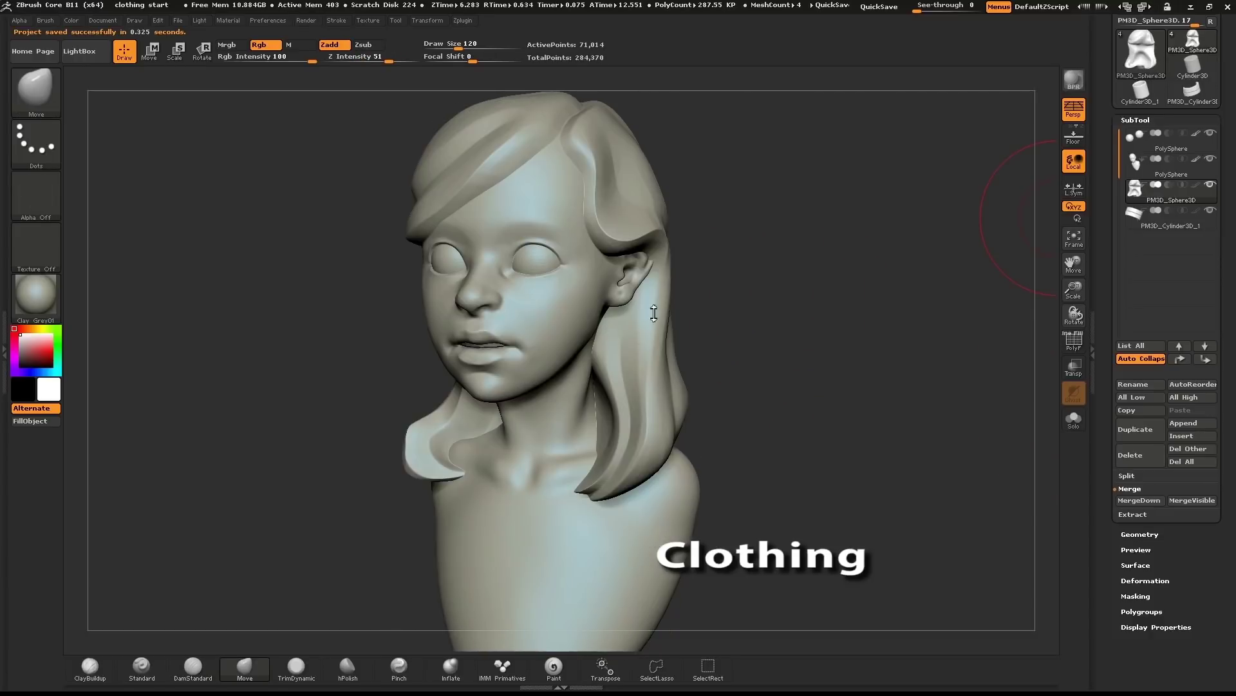
pyautogui.moveTo(754, 356); pyautogui.dragTo(689, 471)
pyautogui.moveTo(830, 455)
pyautogui.keyDown('alt'); pyautogui.mouseDown()
pyautogui.moveTo(792, 312)
pyautogui.moveTo(818, 313)
pyautogui.moveTo(791, 339)
pyautogui.mouseUp(); pyautogui.keyUp('alt')
pyautogui.hotkey('alt', 's')
pyautogui.hotkey('alt', 's')
pyautogui.keyDown('alt'); pyautogui.click(628, 412); pyautogui.keyUp('alt')
pyautogui.hotkey('alt', 's')
pyautogui.hotkey('alt', 's')
pyautogui.press('s')
pyautogui.click(563, 462)
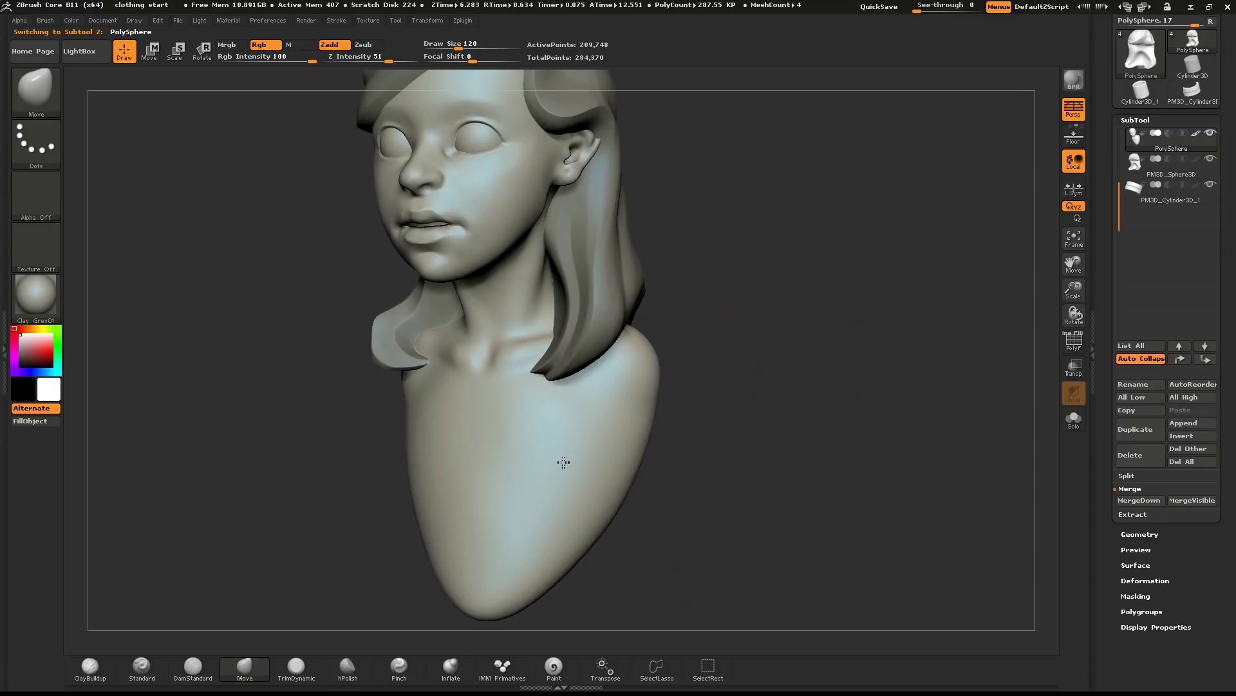
# Build up both sides of the chest symmetrically with the Inflate brush at draw size 145.
pyautogui.press('b')
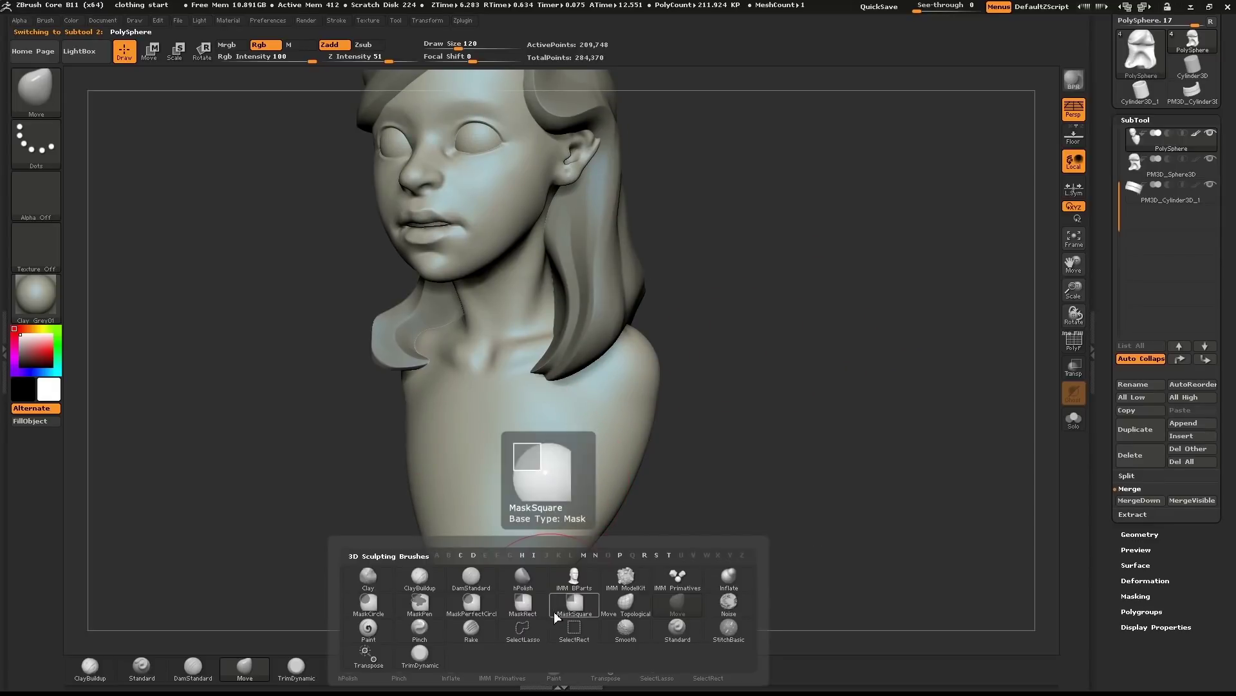
pyautogui.click(713, 575)
pyautogui.press('s')
pyautogui.moveTo(554, 501)
pyautogui.mouseDown()
pyautogui.moveTo(556, 527)
pyautogui.moveTo(572, 523)
pyautogui.mouseUp()
pyautogui.moveTo(679, 443)
pyautogui.mouseDown()
pyautogui.moveTo(709, 436)
pyautogui.moveTo(678, 438)
pyautogui.mouseUp()
pyautogui.moveTo(562, 490); pyautogui.dragTo(563, 541)
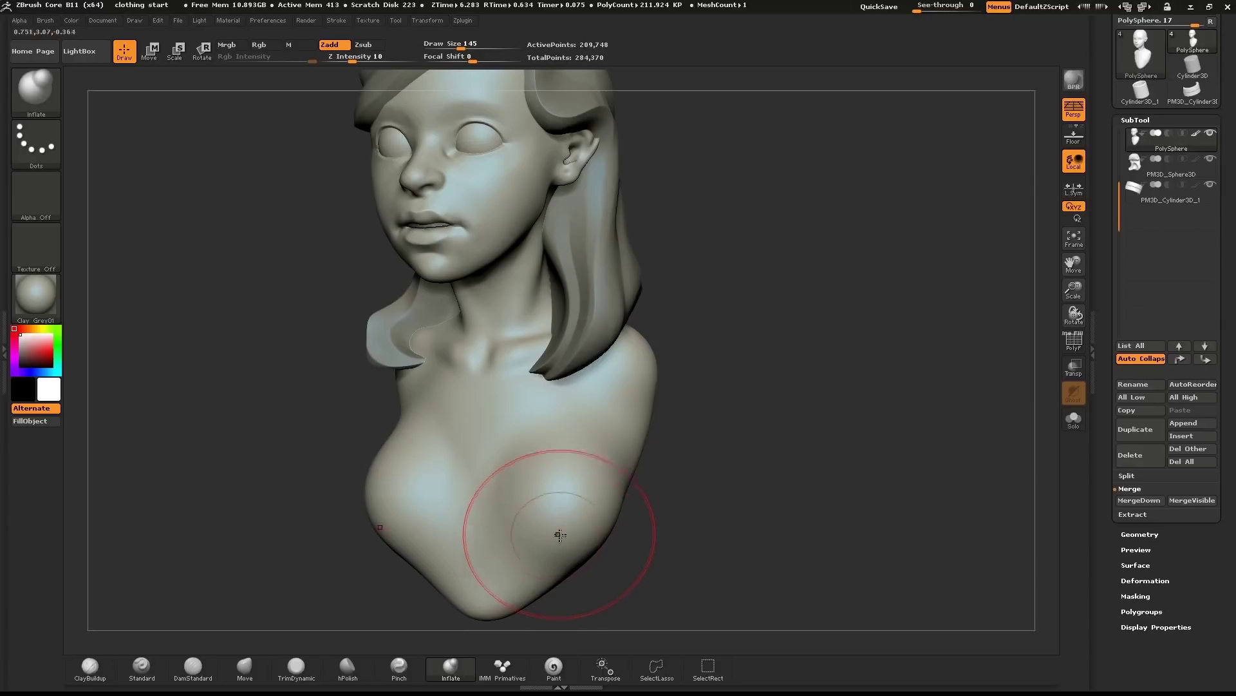
pyautogui.press('s')
pyautogui.moveTo(578, 419); pyautogui.dragTo(571, 418)
pyautogui.moveTo(736, 390); pyautogui.dragTo(717, 388)
# Isolate the body and paint a mask over the chest, shoulders and back for a shirt.
pyautogui.hotkey('alt', 's')
pyautogui.moveTo(586, 317)
pyautogui.keyDown('ctrl'); pyautogui.mouseDown()
pyautogui.moveTo(490, 445)
pyautogui.moveTo(421, 474)
pyautogui.moveTo(549, 454)
pyautogui.moveTo(612, 364)
pyautogui.mouseUp(); pyautogui.keyUp('ctrl')
pyautogui.press('s')
pyautogui.click(472, 463)
pyautogui.keyDown('ctrl'); pyautogui.moveTo(538, 483); pyautogui.dragTo(465, 567); pyautogui.keyUp('ctrl')
pyautogui.moveTo(812, 444); pyautogui.dragTo(657, 438)
pyautogui.moveTo(753, 361)
pyautogui.keyDown('ctrl'); pyautogui.mouseDown()
pyautogui.moveTo(783, 386)
pyautogui.moveTo(737, 534)
pyautogui.mouseUp(); pyautogui.keyUp('ctrl')
pyautogui.moveTo(851, 273); pyautogui.dragTo(991, 277)
pyautogui.press('s')
pyautogui.click(793, 297)
pyautogui.moveTo(898, 244); pyautogui.dragTo(732, 321)
# Erase the mask around the neck and collarbones with MaskPen at draw size 88 to form a round scooped neckline.
pyautogui.press('ctrl')
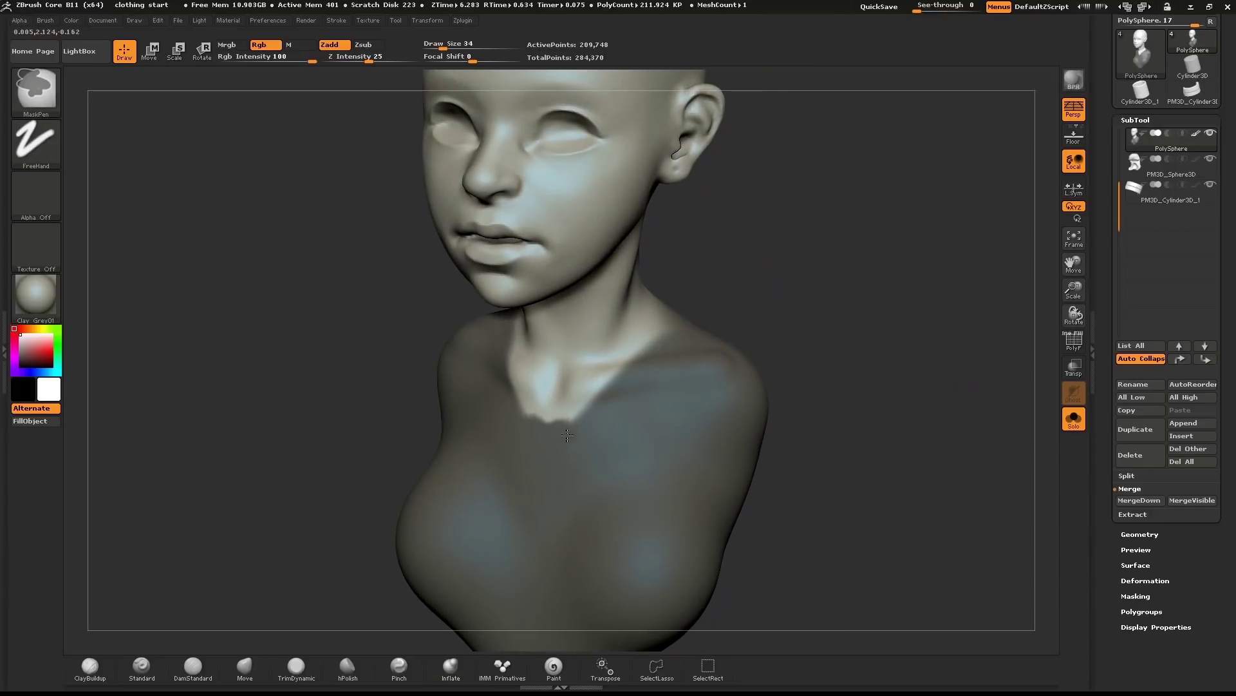
pyautogui.press('s')
pyautogui.click(578, 411)
pyautogui.moveTo(642, 335)
pyautogui.keyDown('ctrl'); pyautogui.keyDown('alt'); pyautogui.mouseDown()
pyautogui.moveTo(627, 377)
pyautogui.moveTo(591, 414)
pyautogui.mouseUp(); pyautogui.keyUp('alt'); pyautogui.keyUp('ctrl')
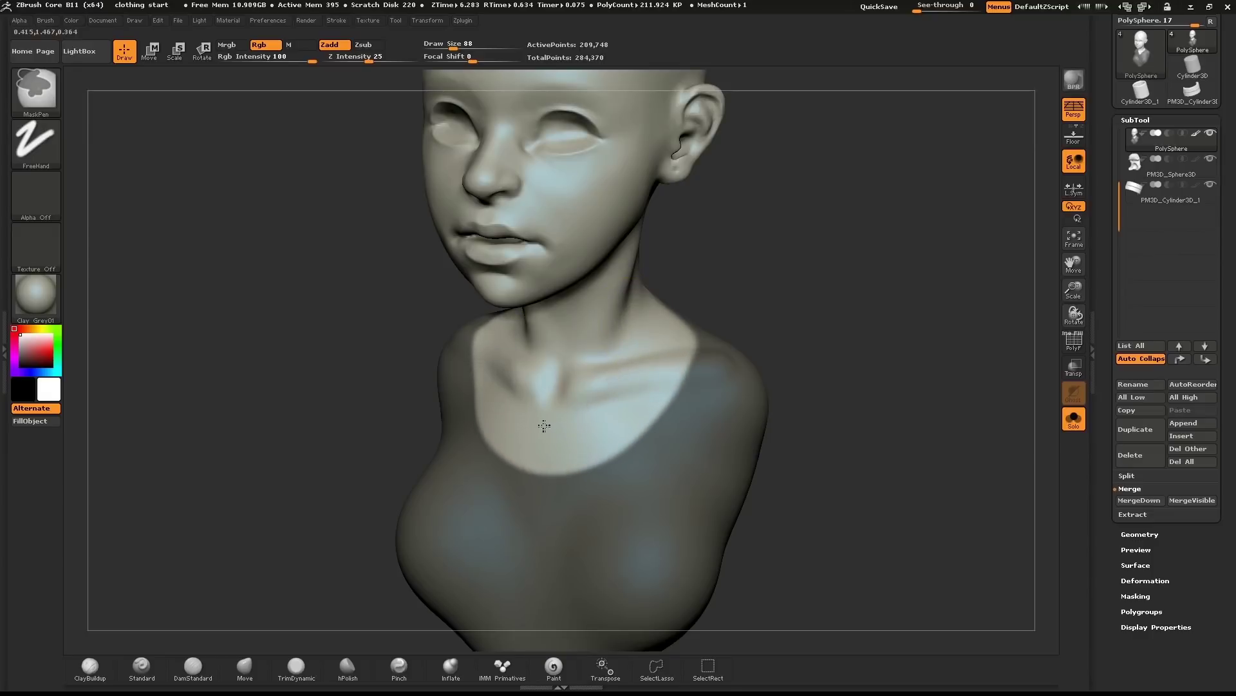
pyautogui.moveTo(853, 264); pyautogui.dragTo(732, 268)
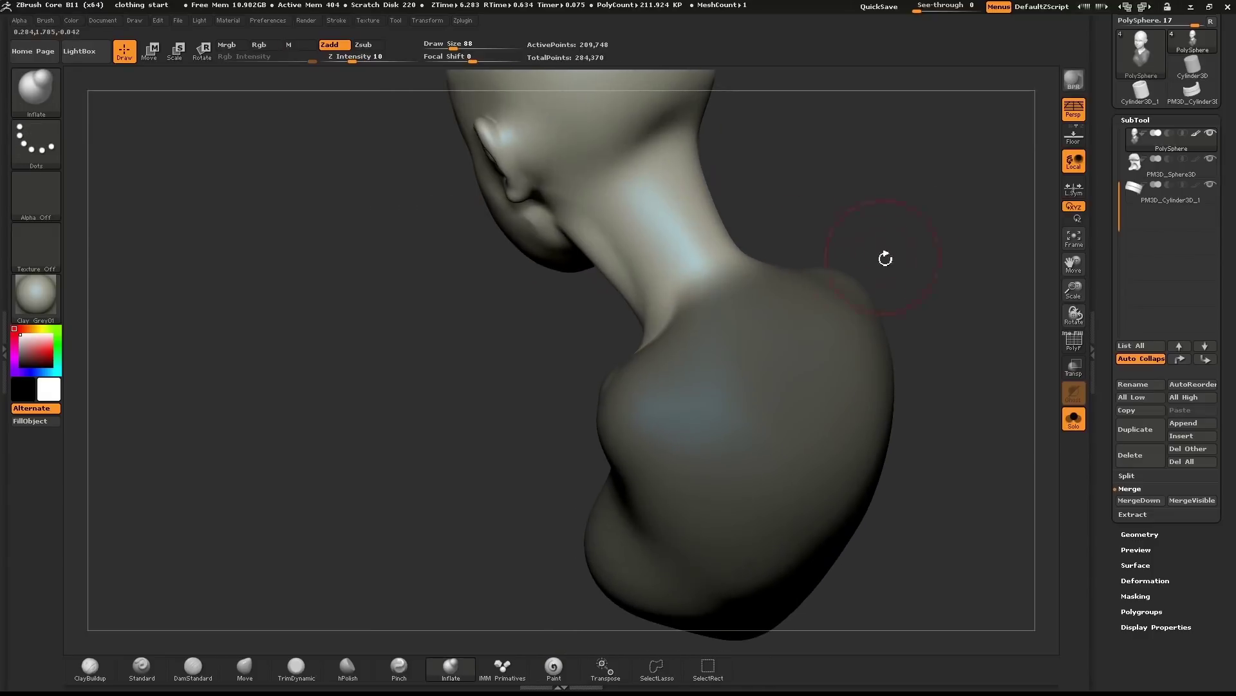
pyautogui.moveTo(649, 314)
pyautogui.keyDown('ctrl'); pyautogui.keyDown('alt'); pyautogui.mouseDown()
pyautogui.moveTo(689, 285)
pyautogui.moveTo(897, 298)
pyautogui.moveTo(897, 266)
pyautogui.moveTo(847, 315)
pyautogui.moveTo(858, 325)
pyautogui.mouseUp(); pyautogui.keyUp('alt'); pyautogui.keyUp('ctrl')
pyautogui.press('f')
# Show all subtools again and extract the masked shirt area as a new subtool with smoothing 5 and thickness 0.02.
pyautogui.press('s')
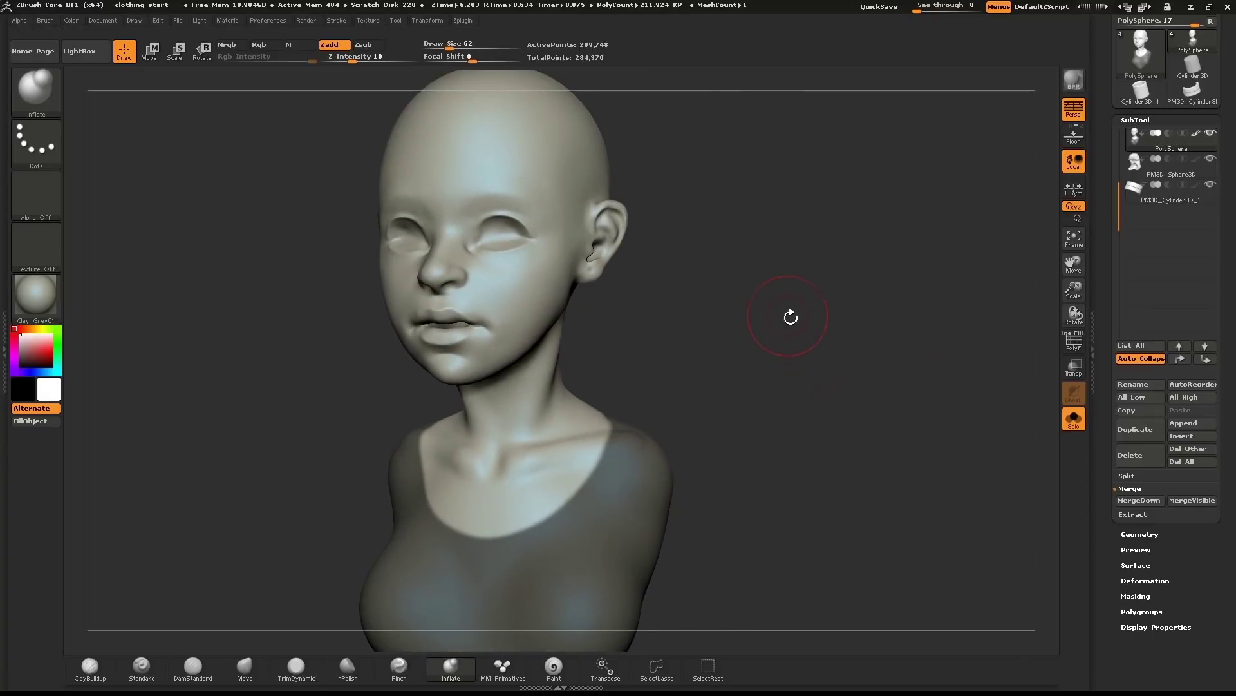
pyautogui.keyDown('alt'); pyautogui.moveTo(803, 385); pyautogui.dragTo(847, 326); pyautogui.keyUp('alt')
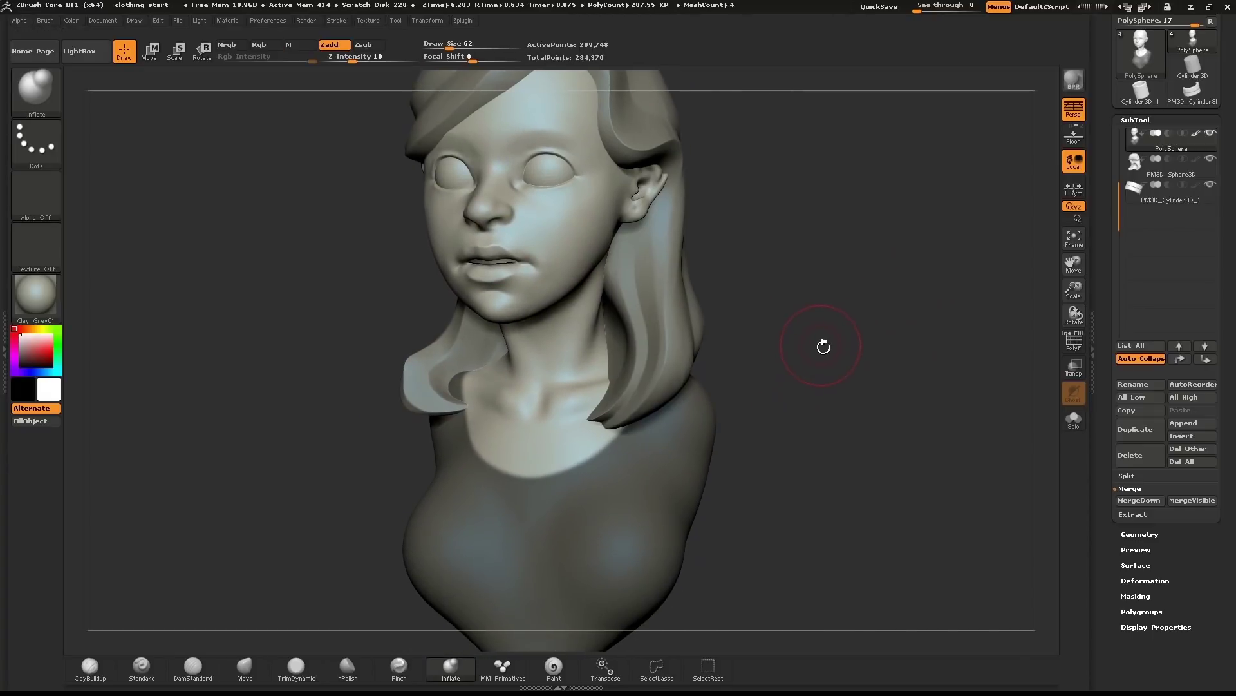
pyautogui.click(1138, 513)
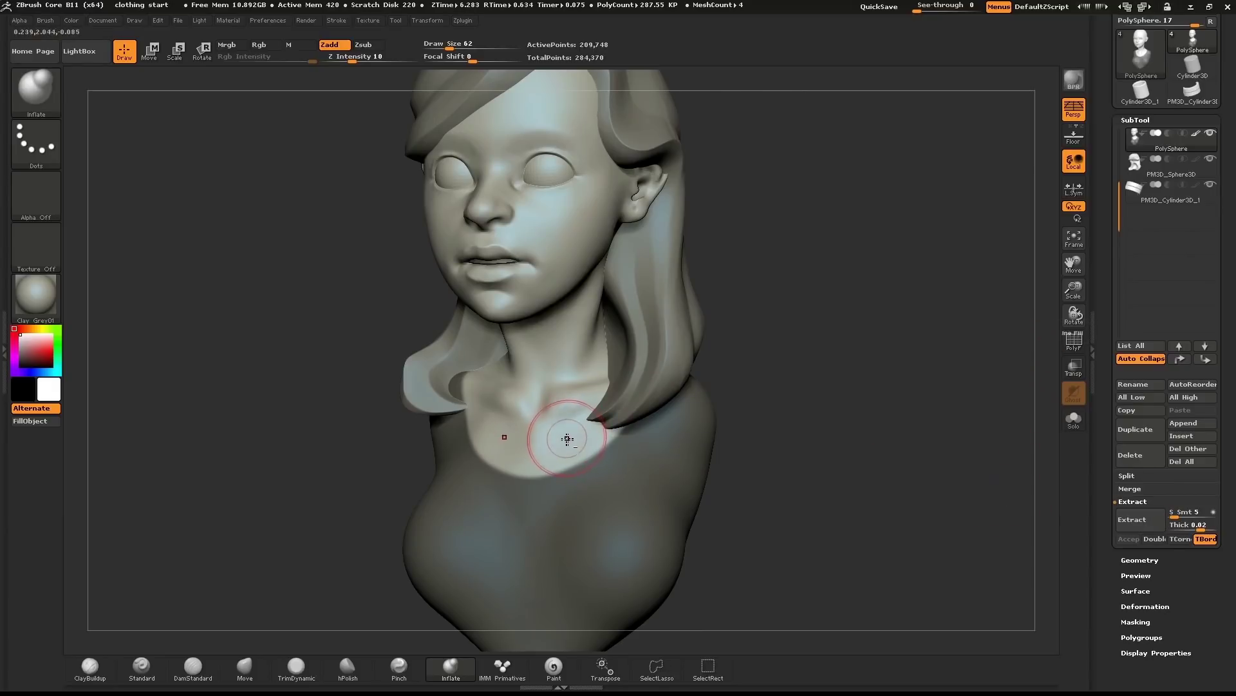
pyautogui.press('ctrl')
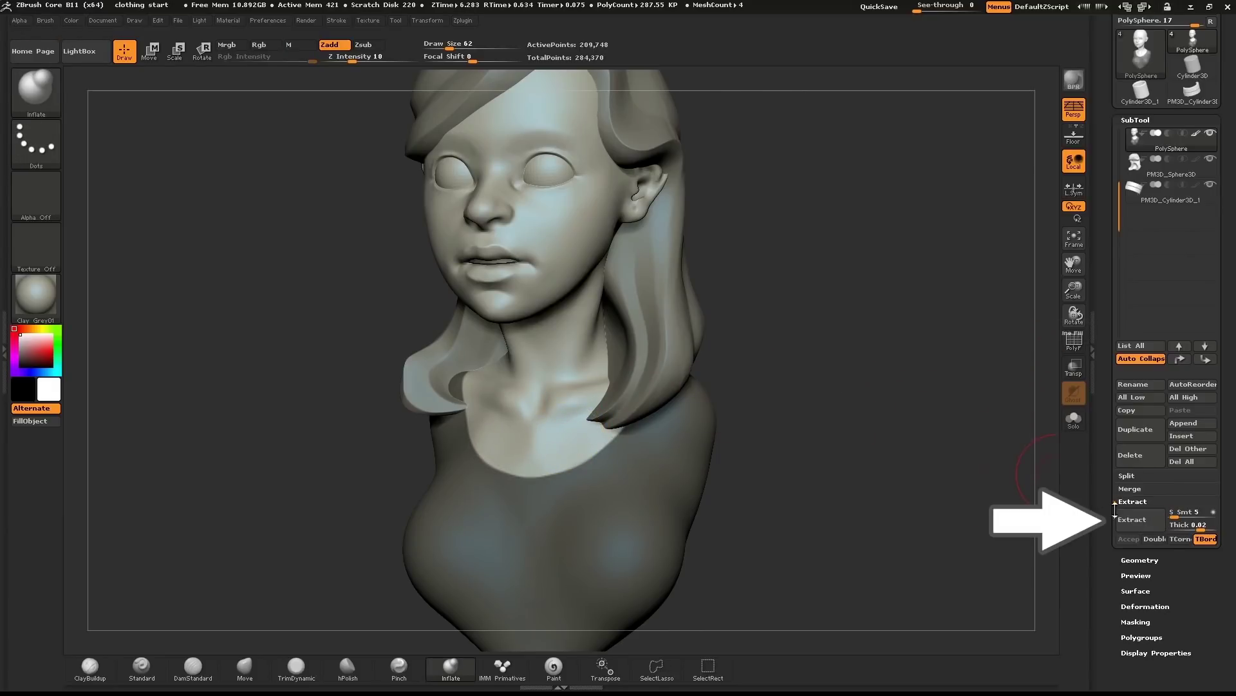
pyautogui.click(1137, 523)
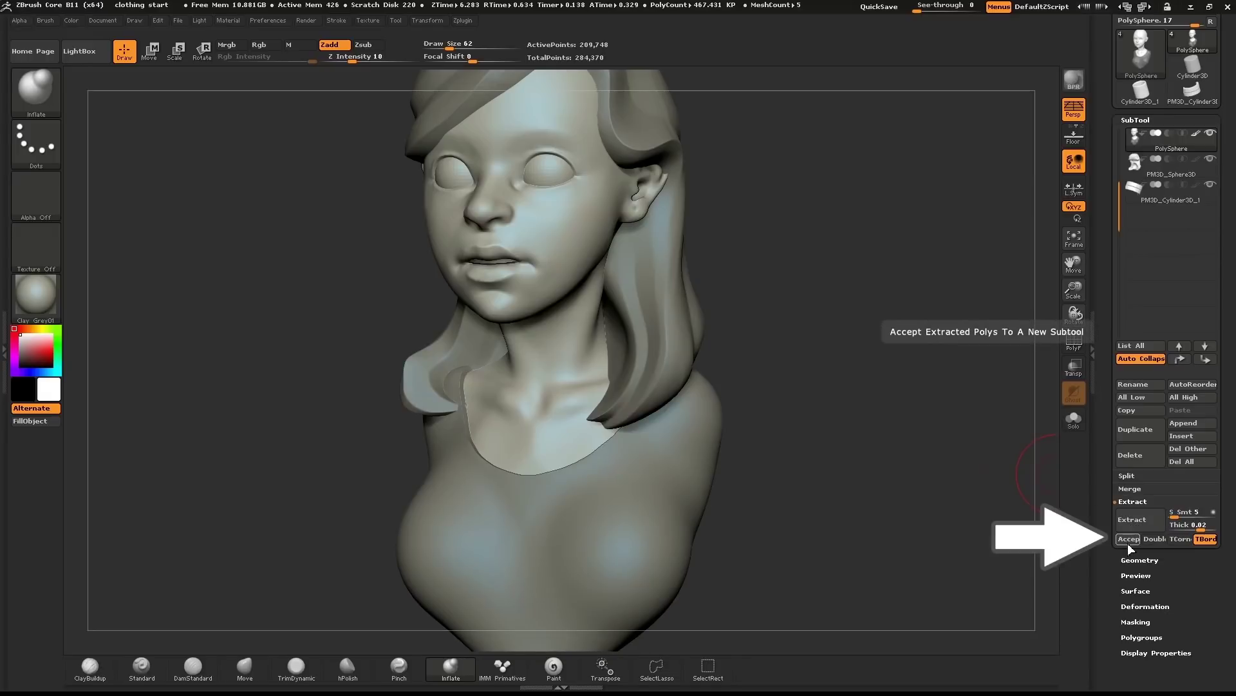
pyautogui.click(1127, 542)
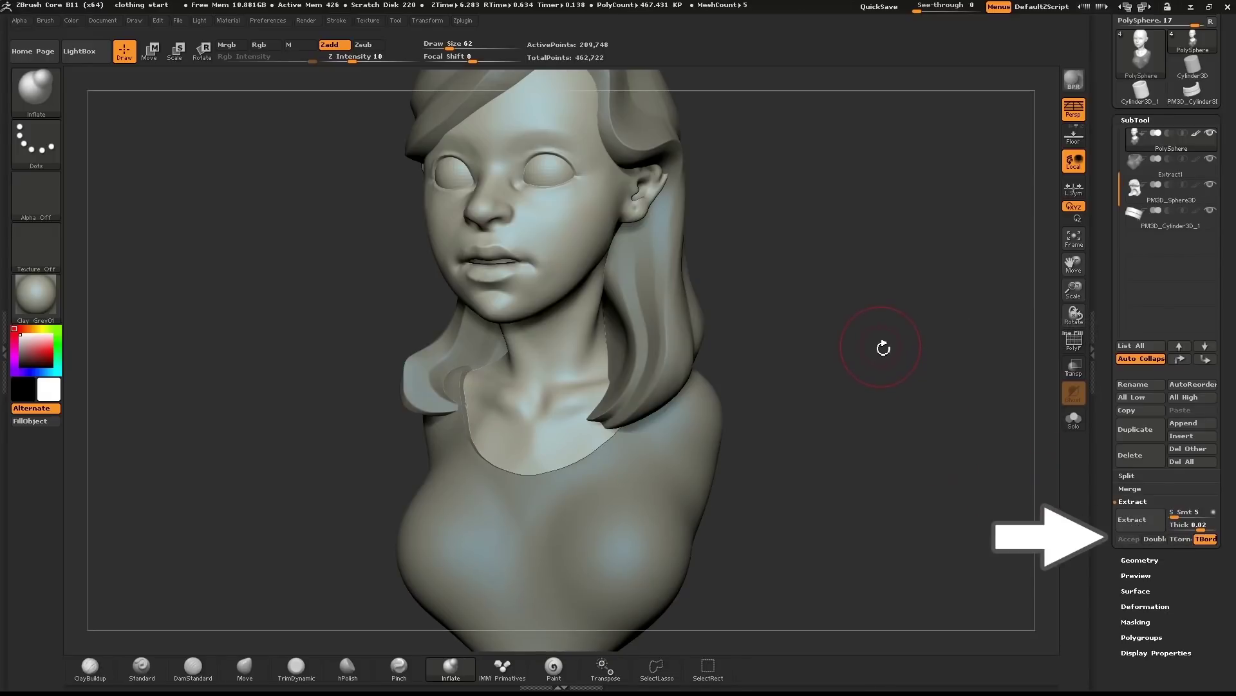